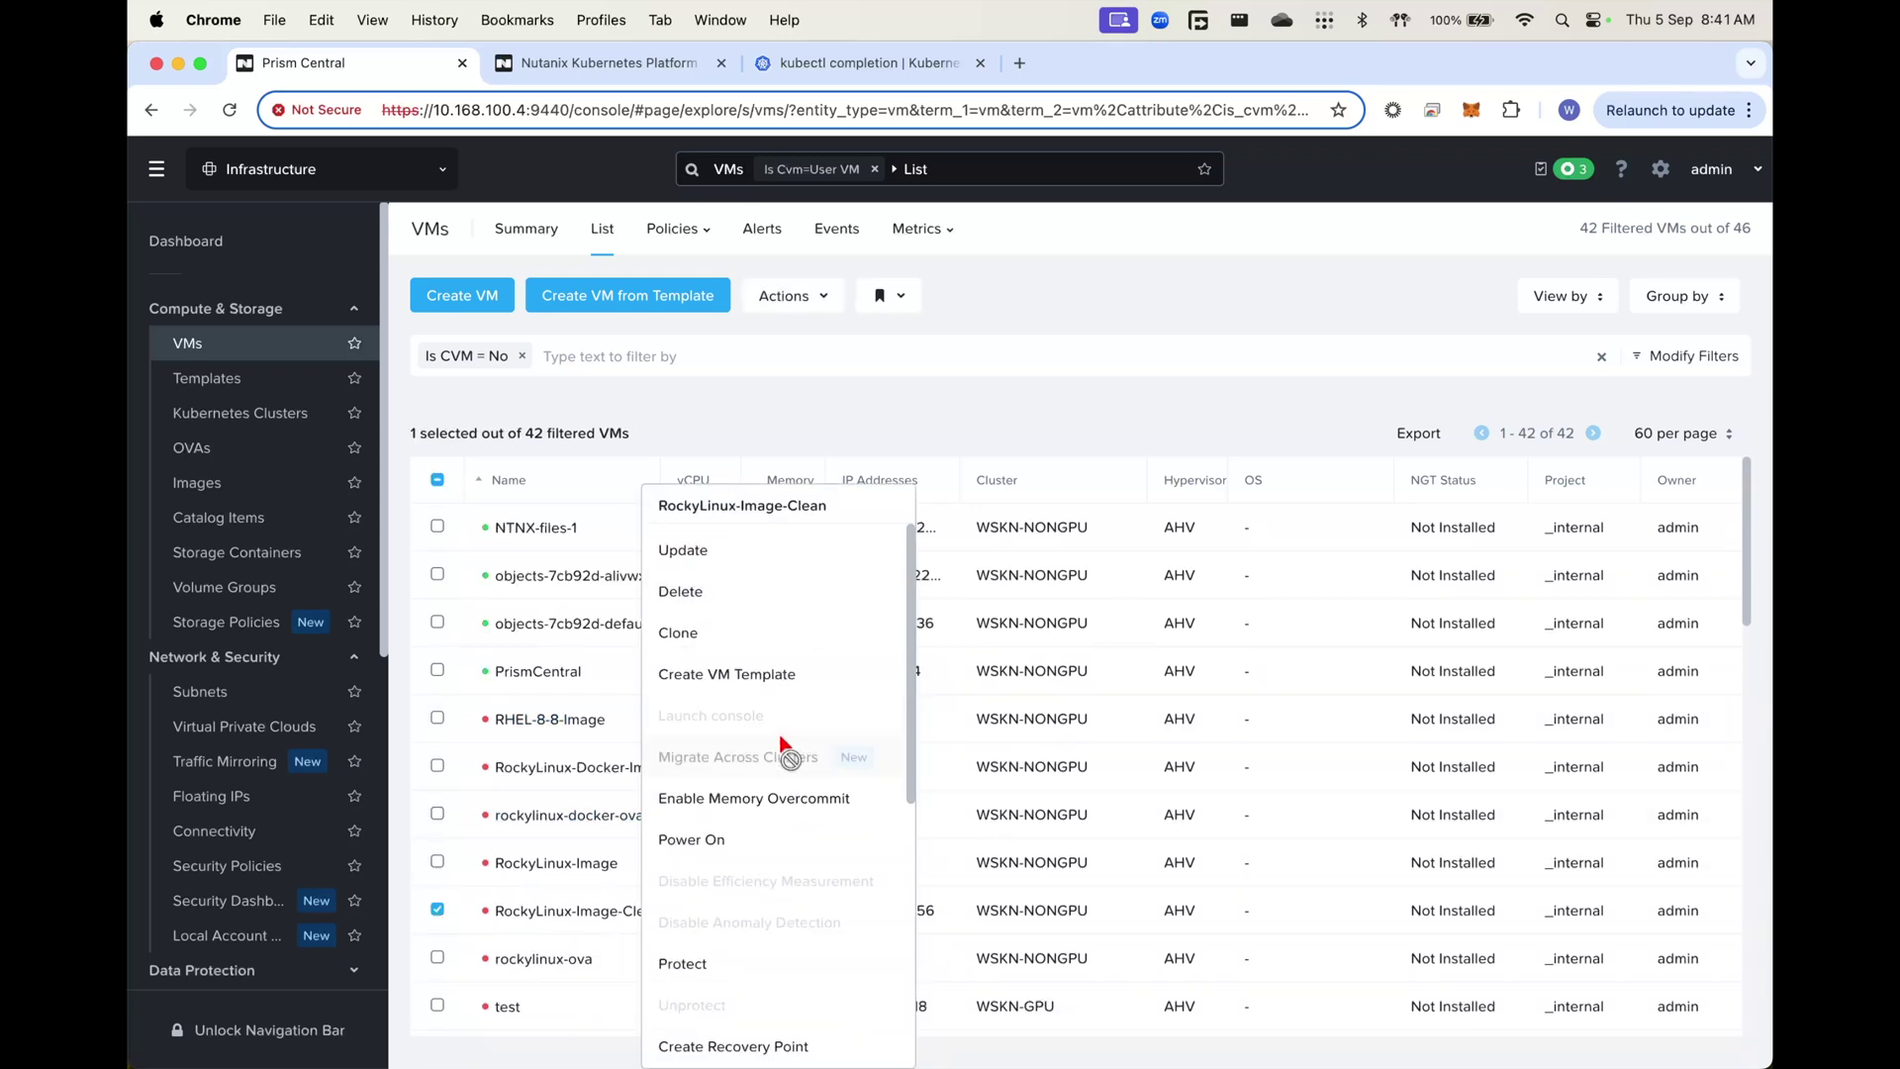
Clone the RockyLinux-Image-Clean VM once under the name RockyLinux-Image-Docker
left_click(727, 634)
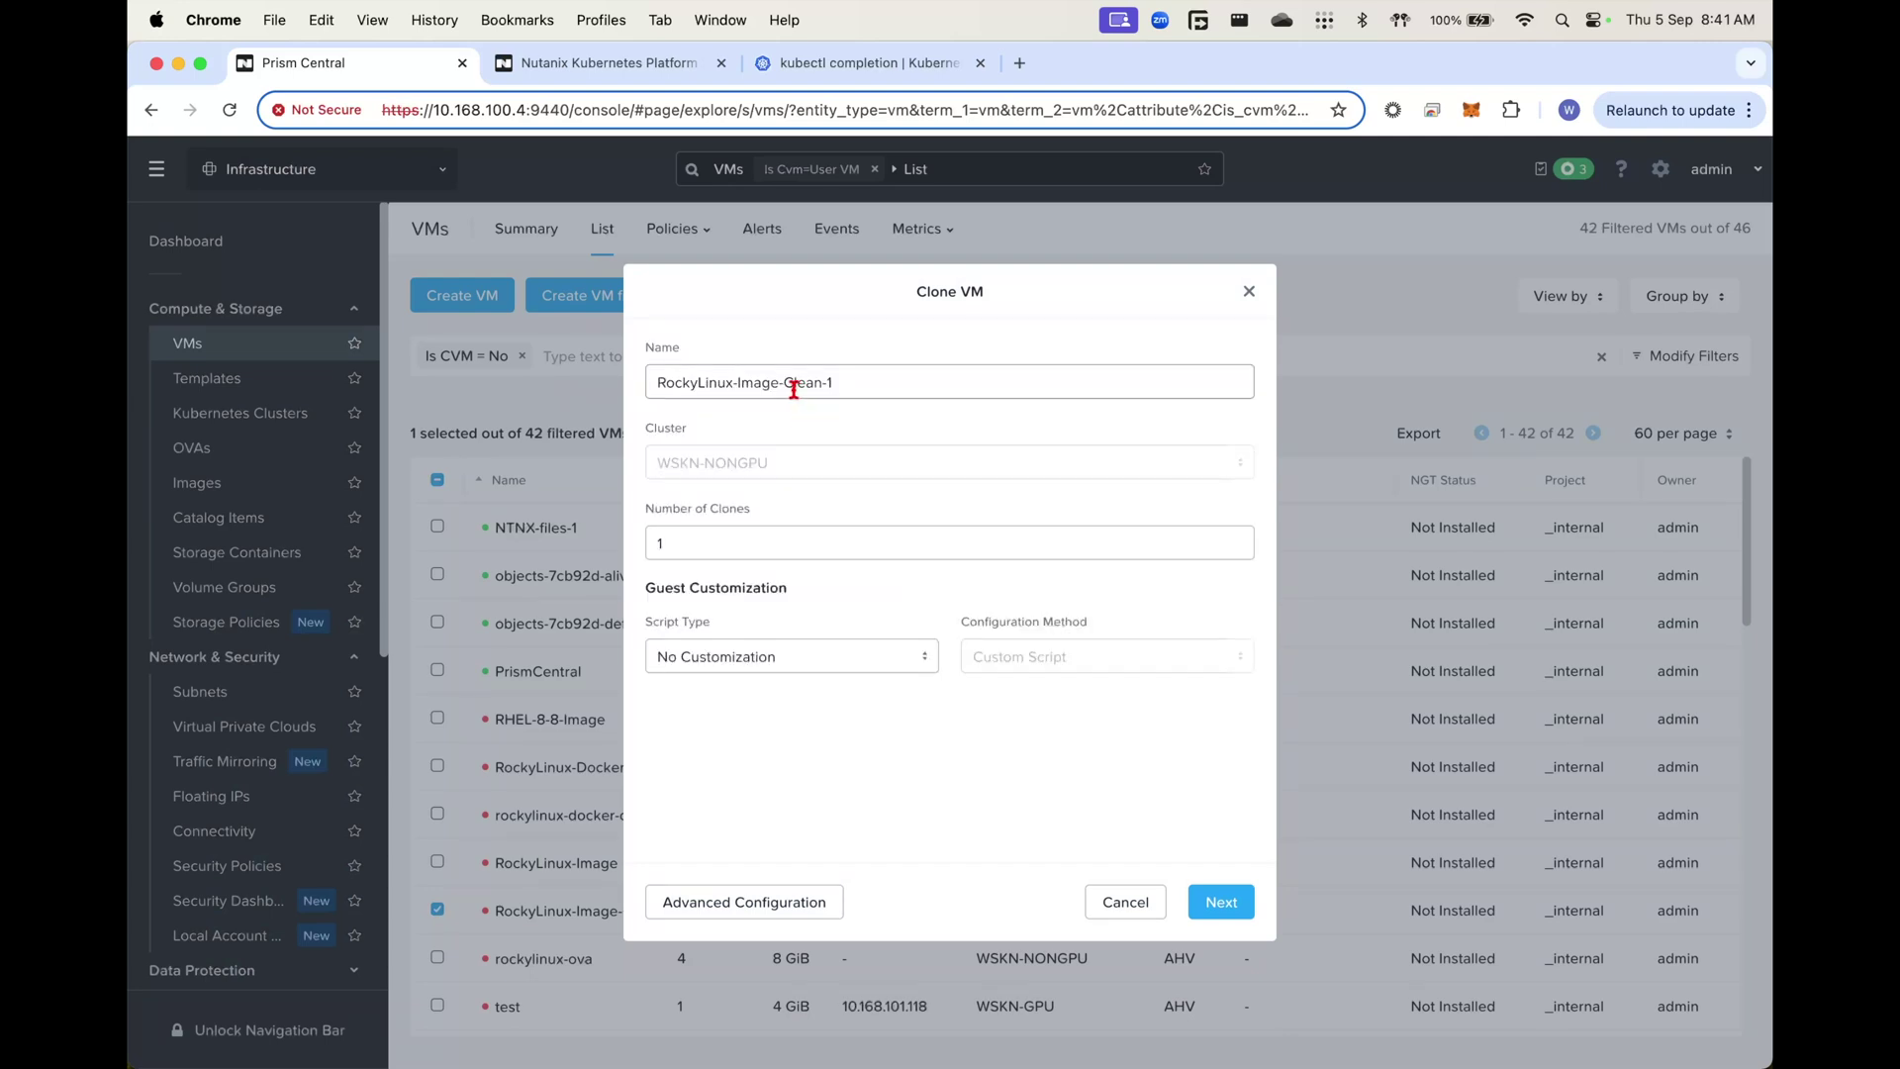
left_click_drag(786, 384, 938, 380)
type("Docker")
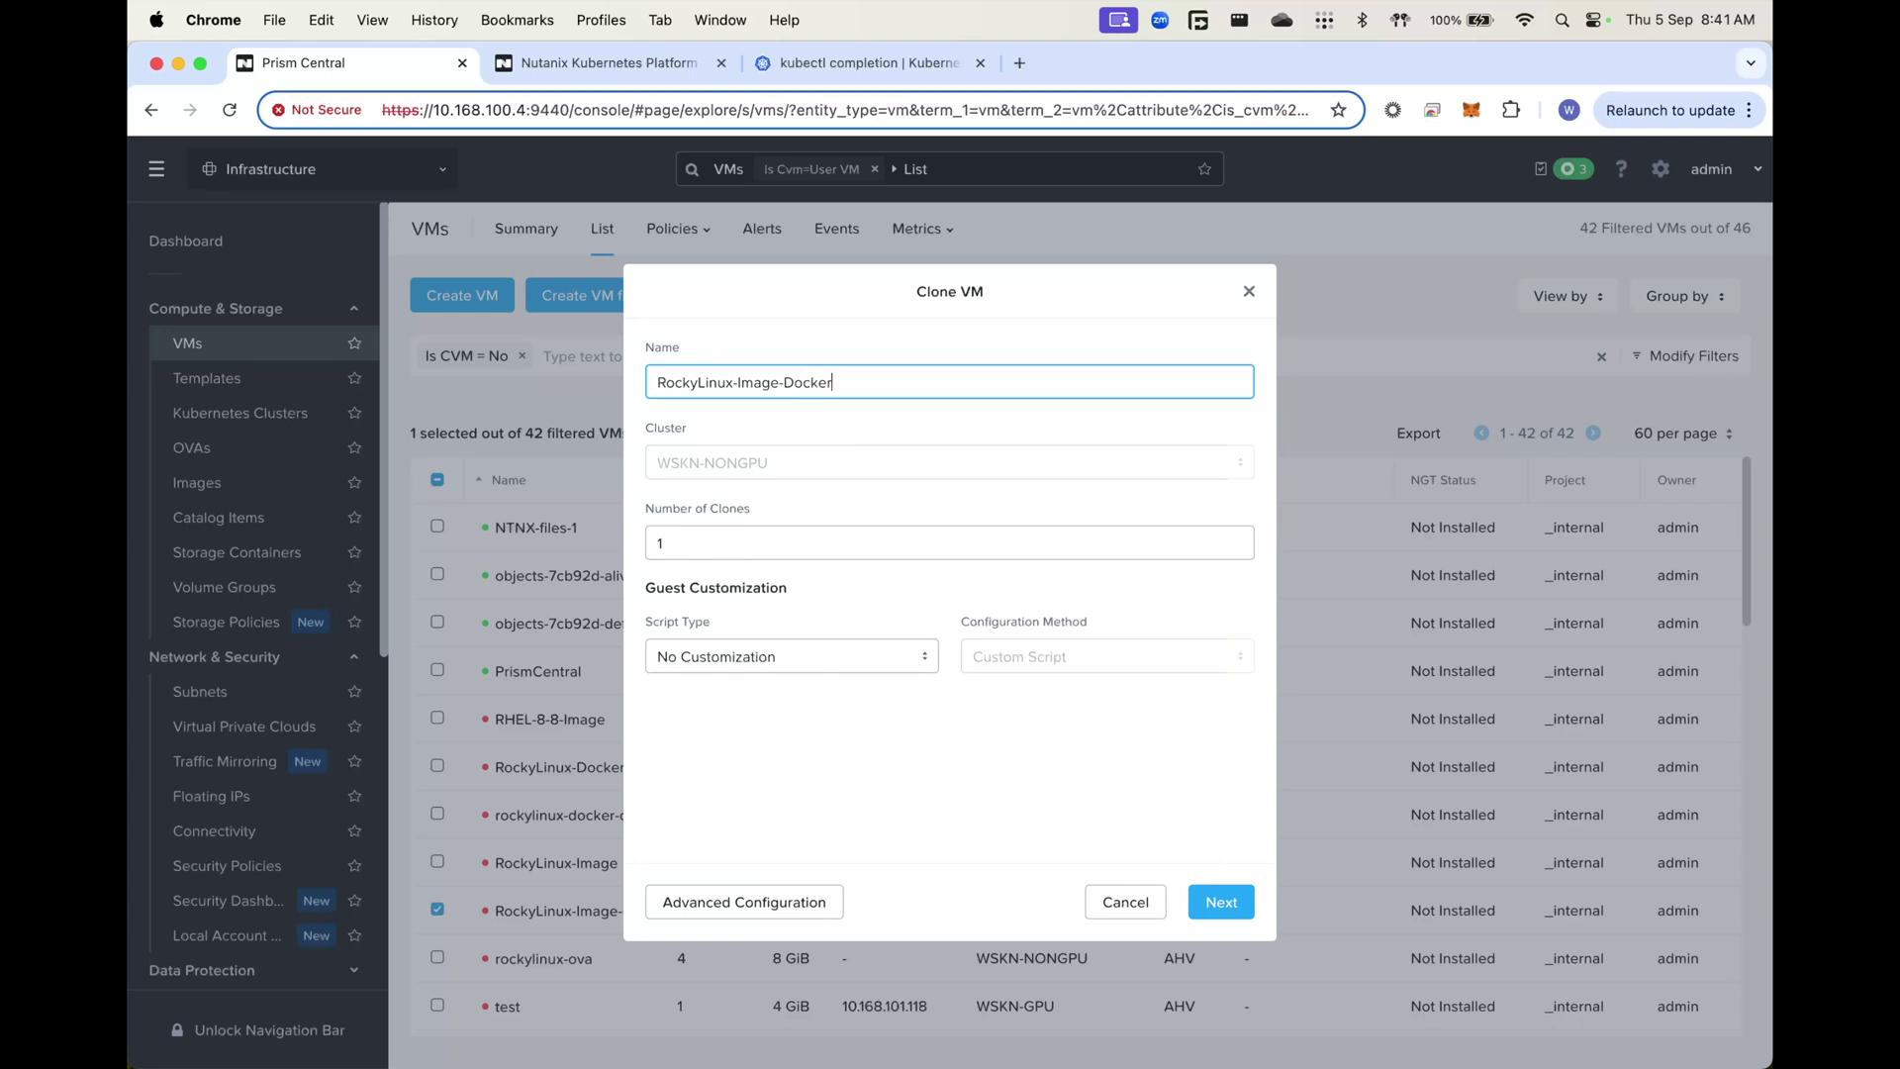
left_click(1251, 906)
left_click(1212, 956)
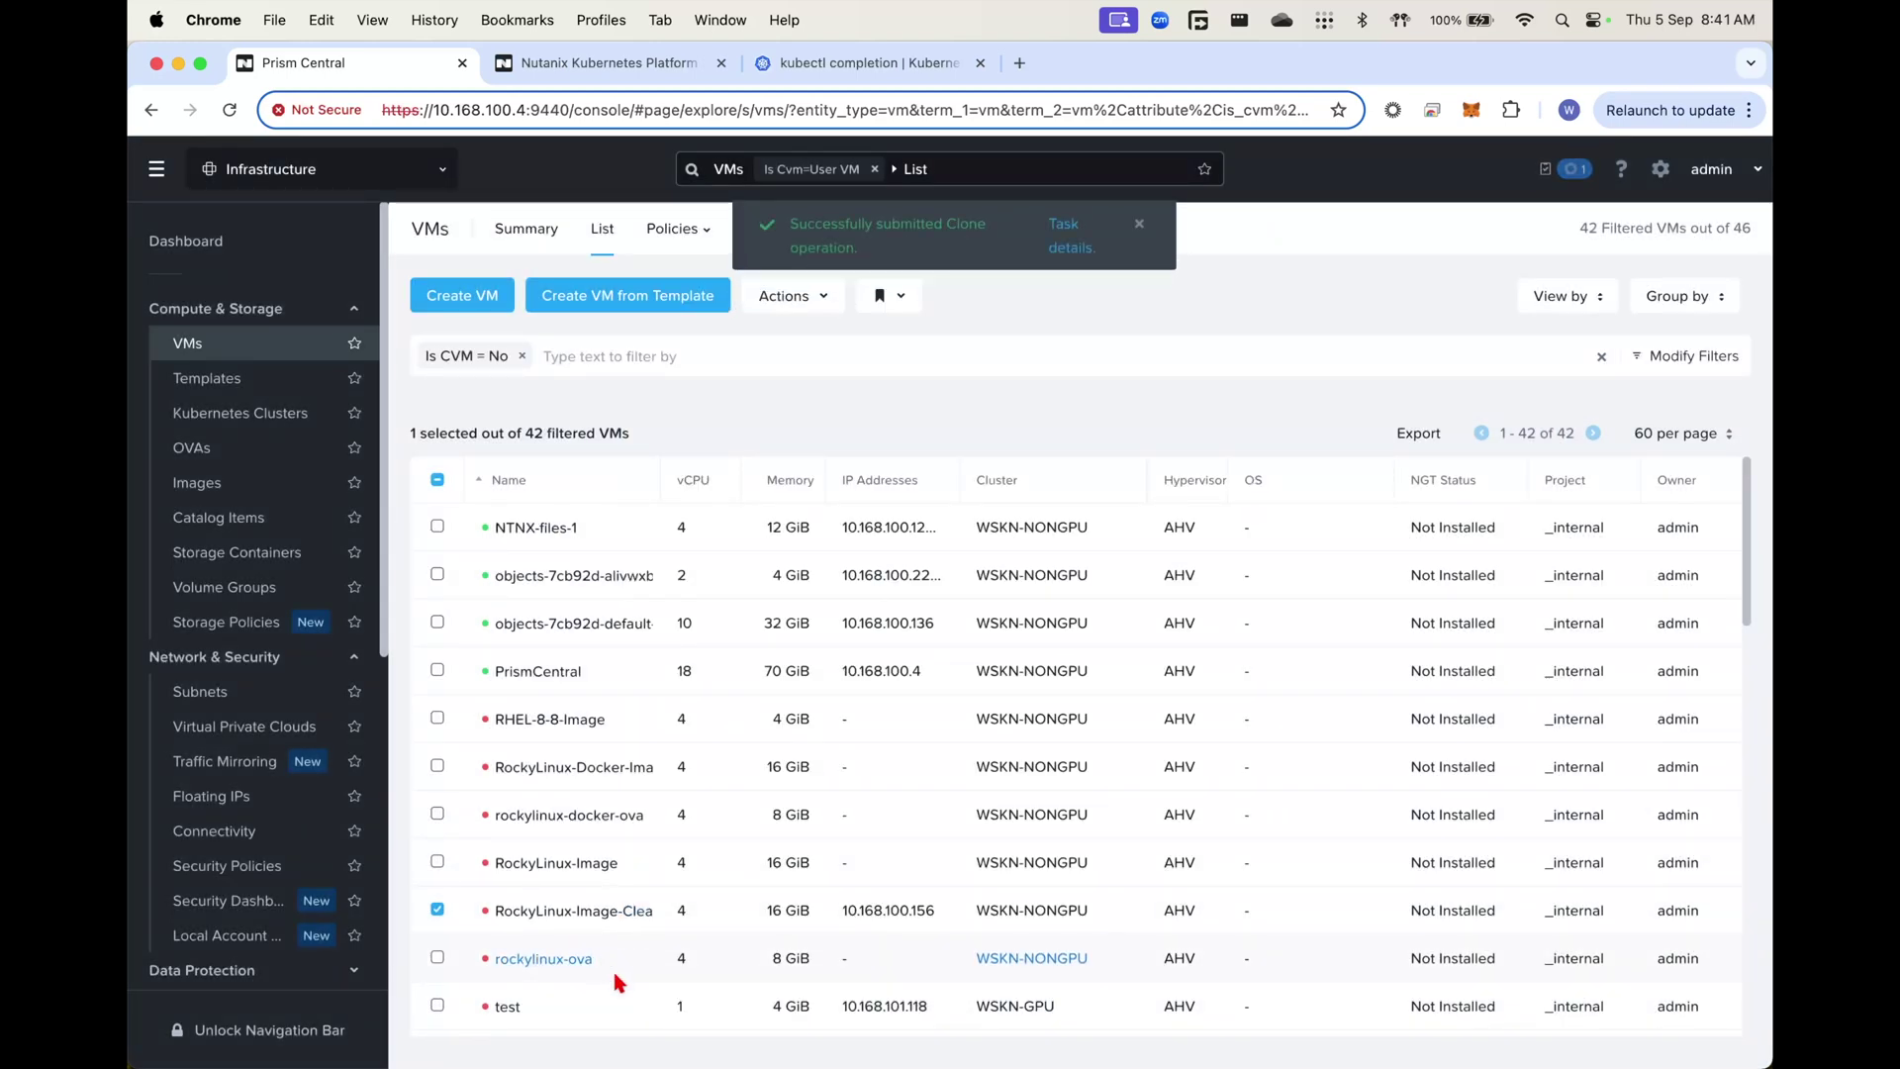
Clone the RockyLinux-Image-Clean VM again under the name RockyLinux-Image-Podman
scroll(633, 940, "down", 4)
right_click(665, 749)
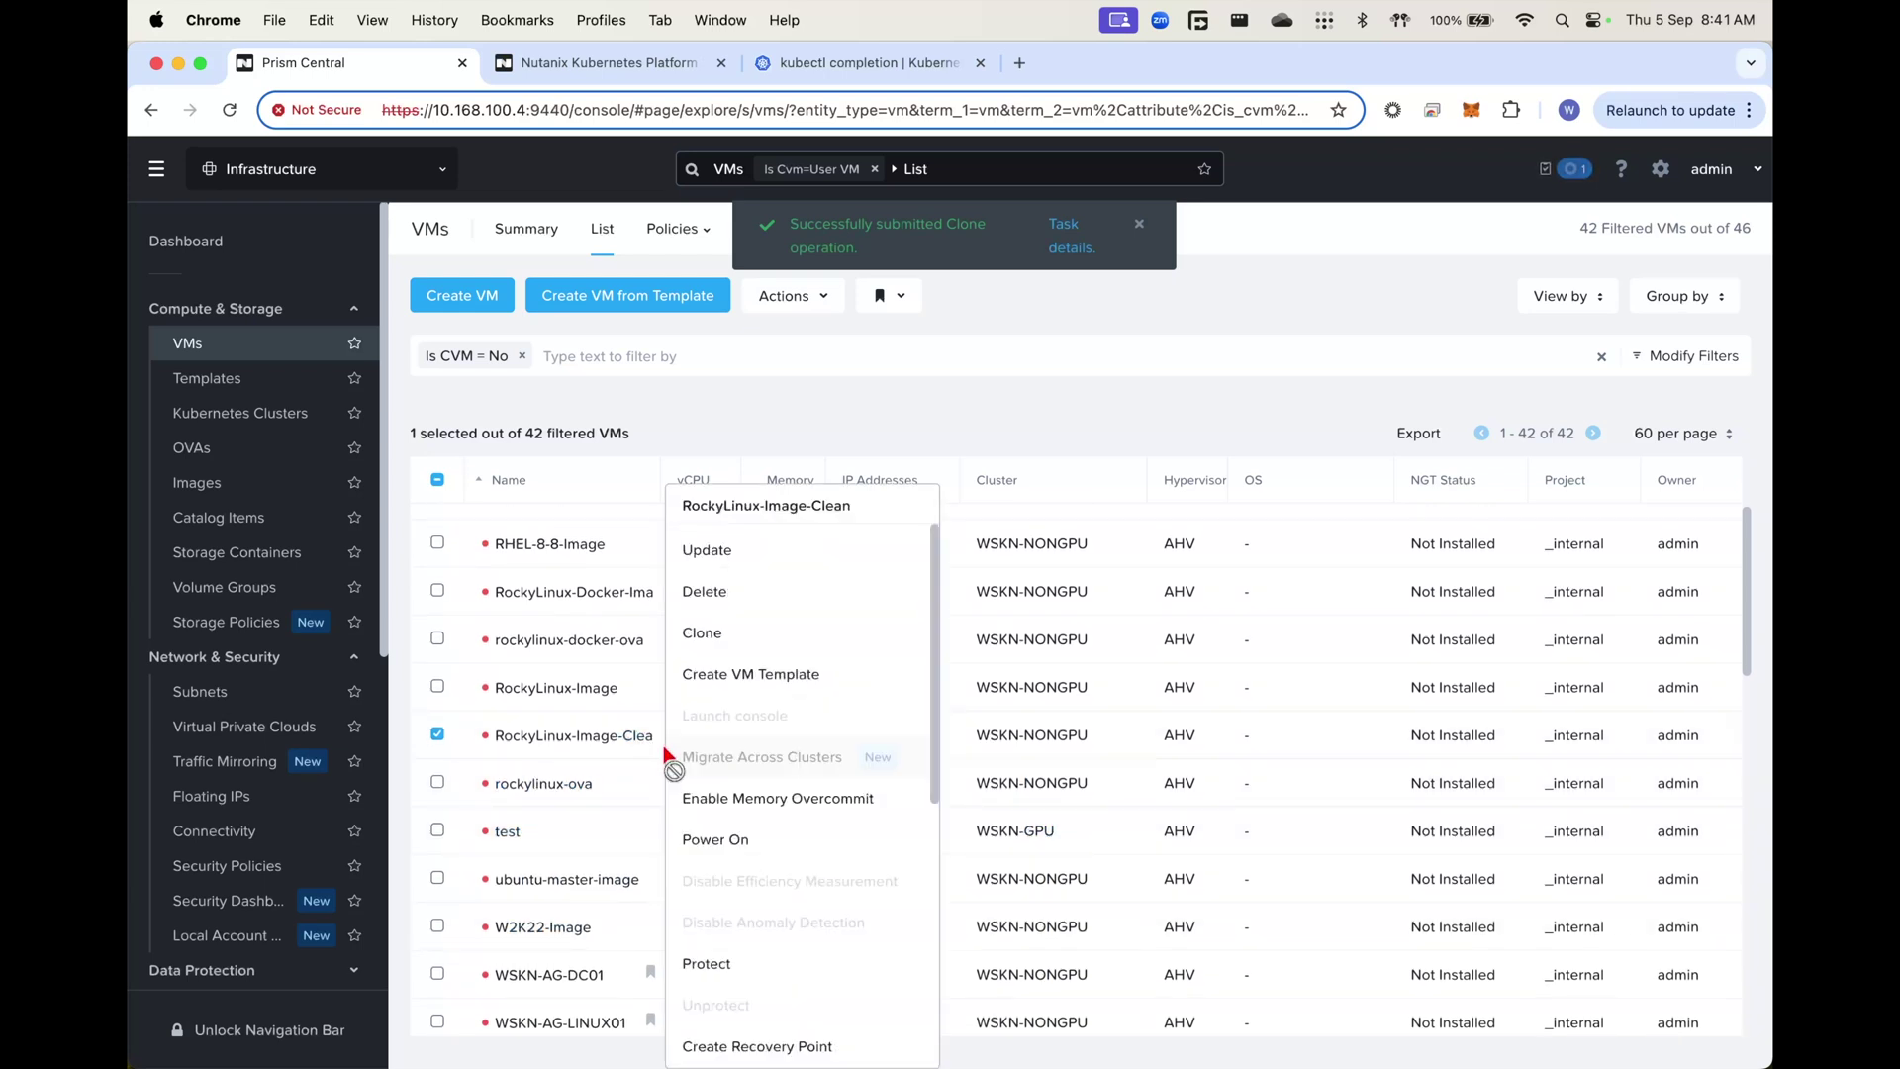
left_click(822, 632)
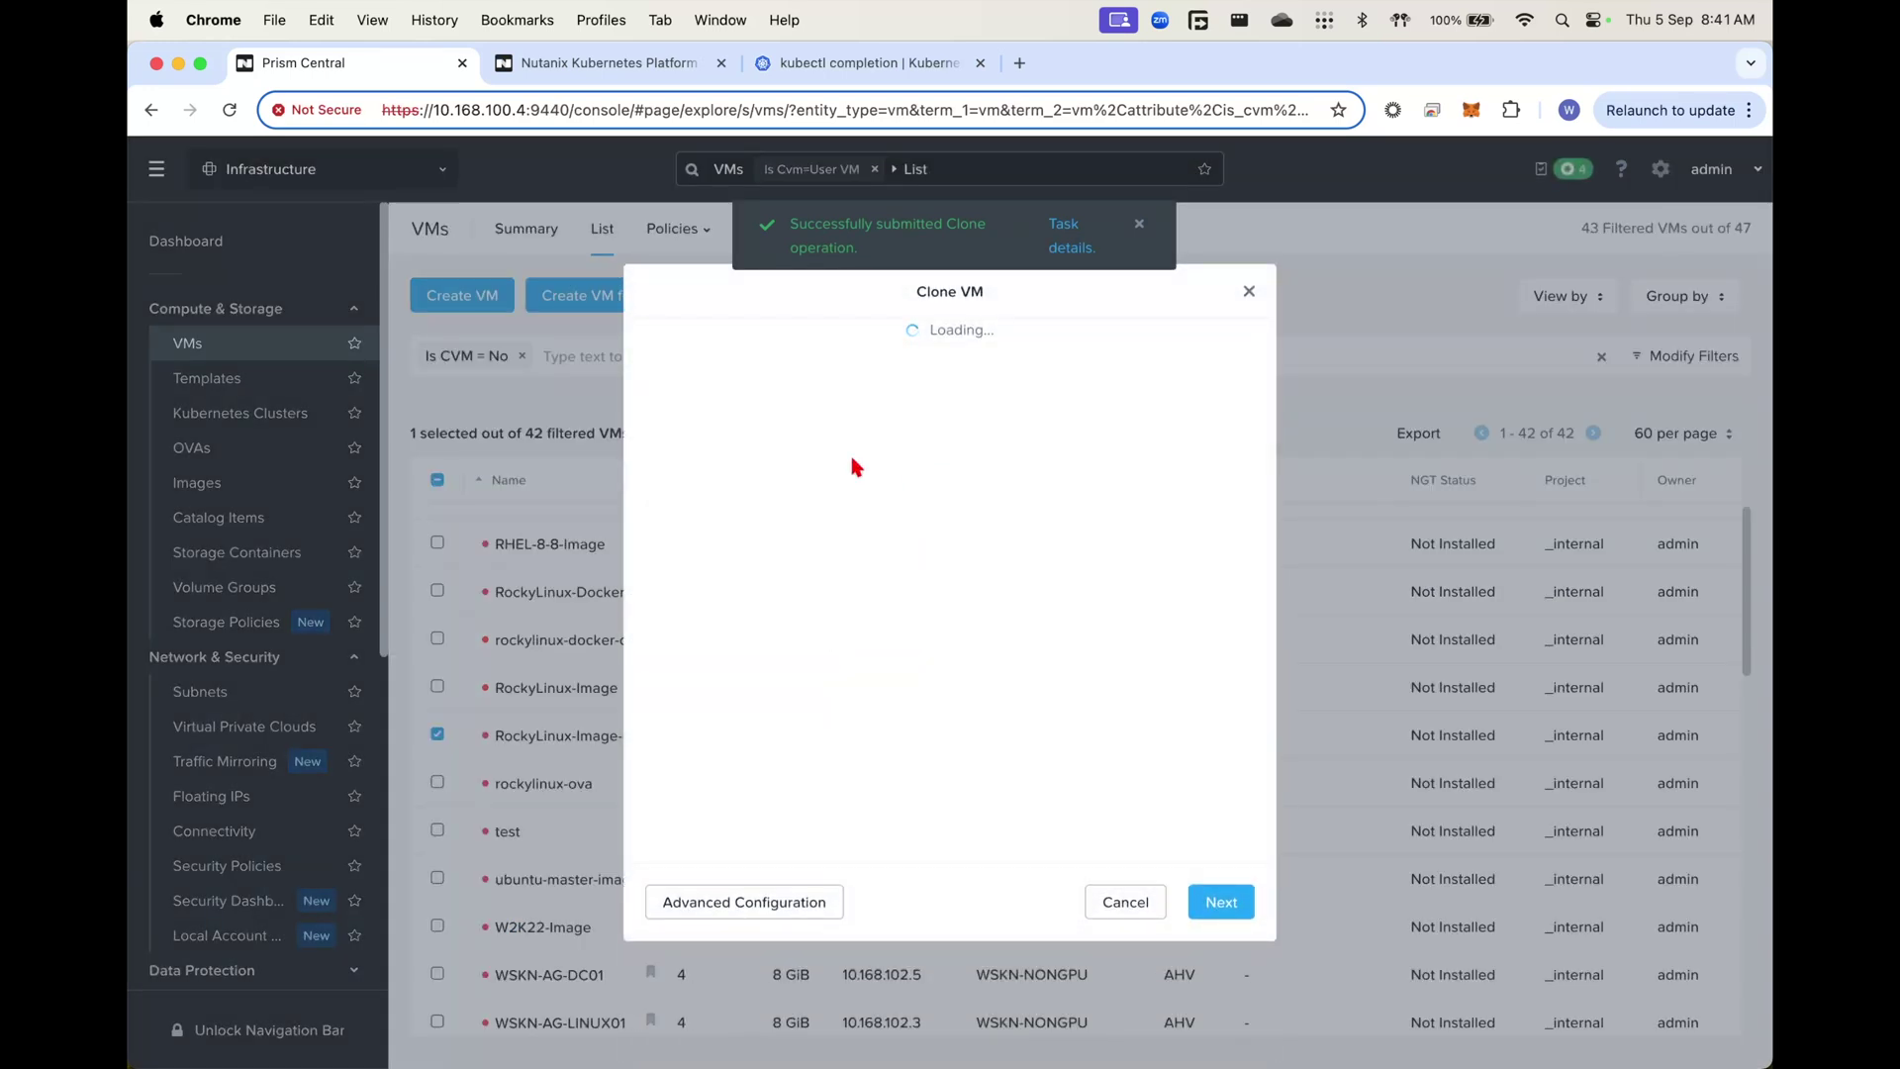
left_click_drag(795, 383, 912, 385)
key("BackSpace")
key("BackSpace")
type("Podman")
left_click(1225, 904)
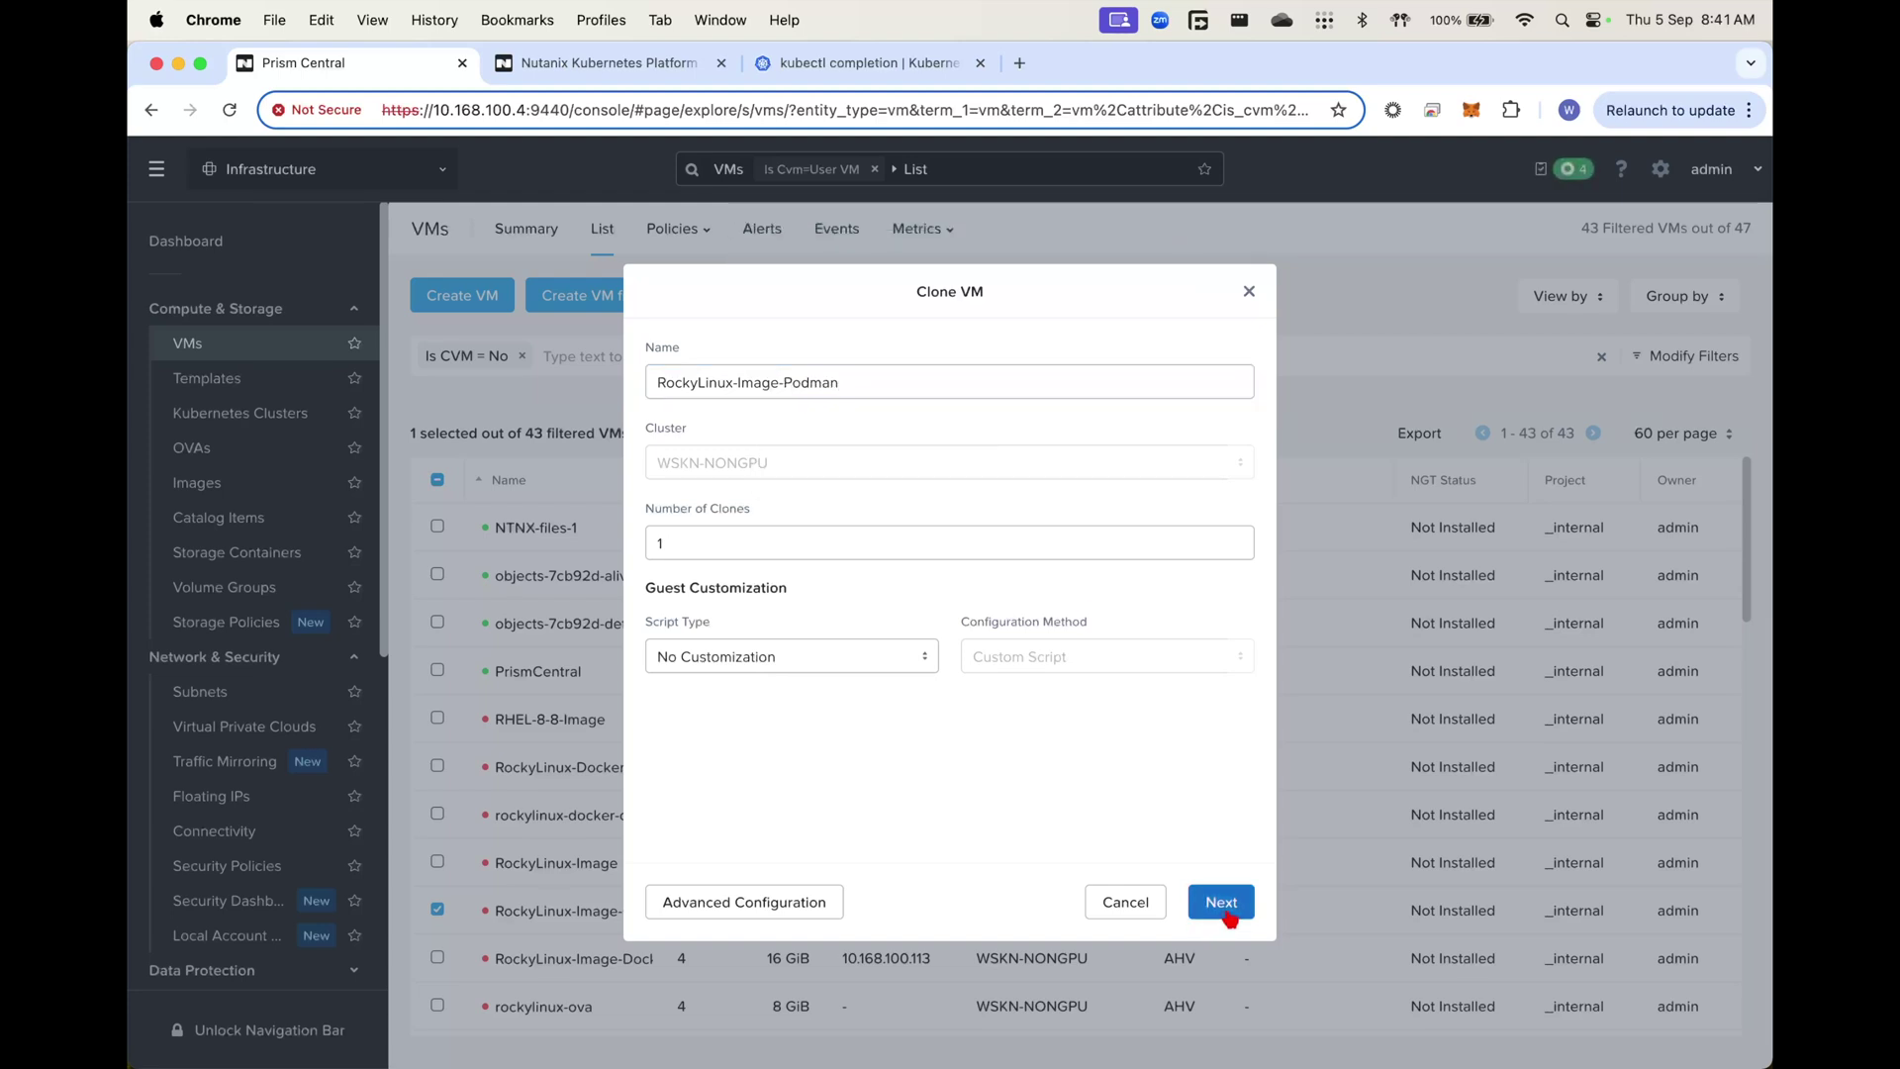
left_click(1217, 956)
Power on the RockyLinux-Image-Docker and RockyLinux-Image-Podman VMs together, leaving RockyLinux-Image-Clean out of the selection
scroll(757, 837, "down", 3)
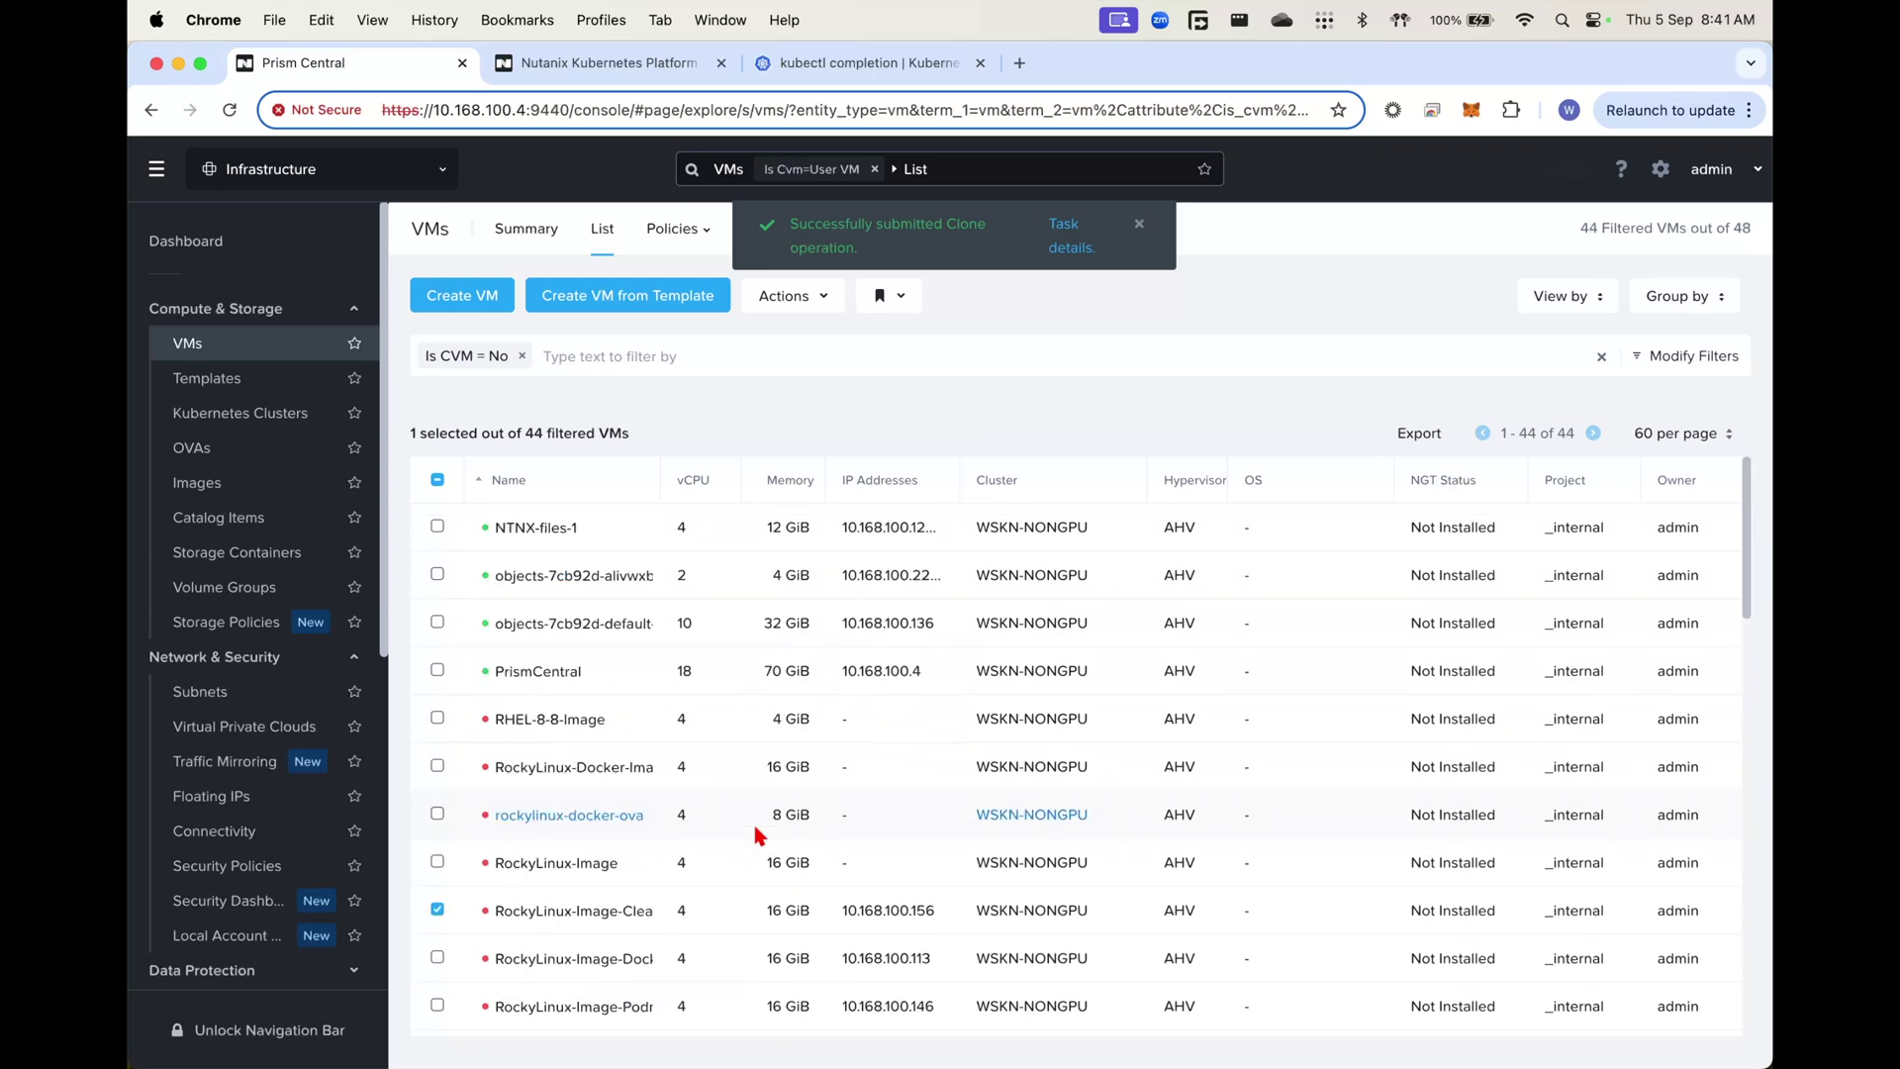
scroll(758, 836, "down", 3)
left_click(437, 744)
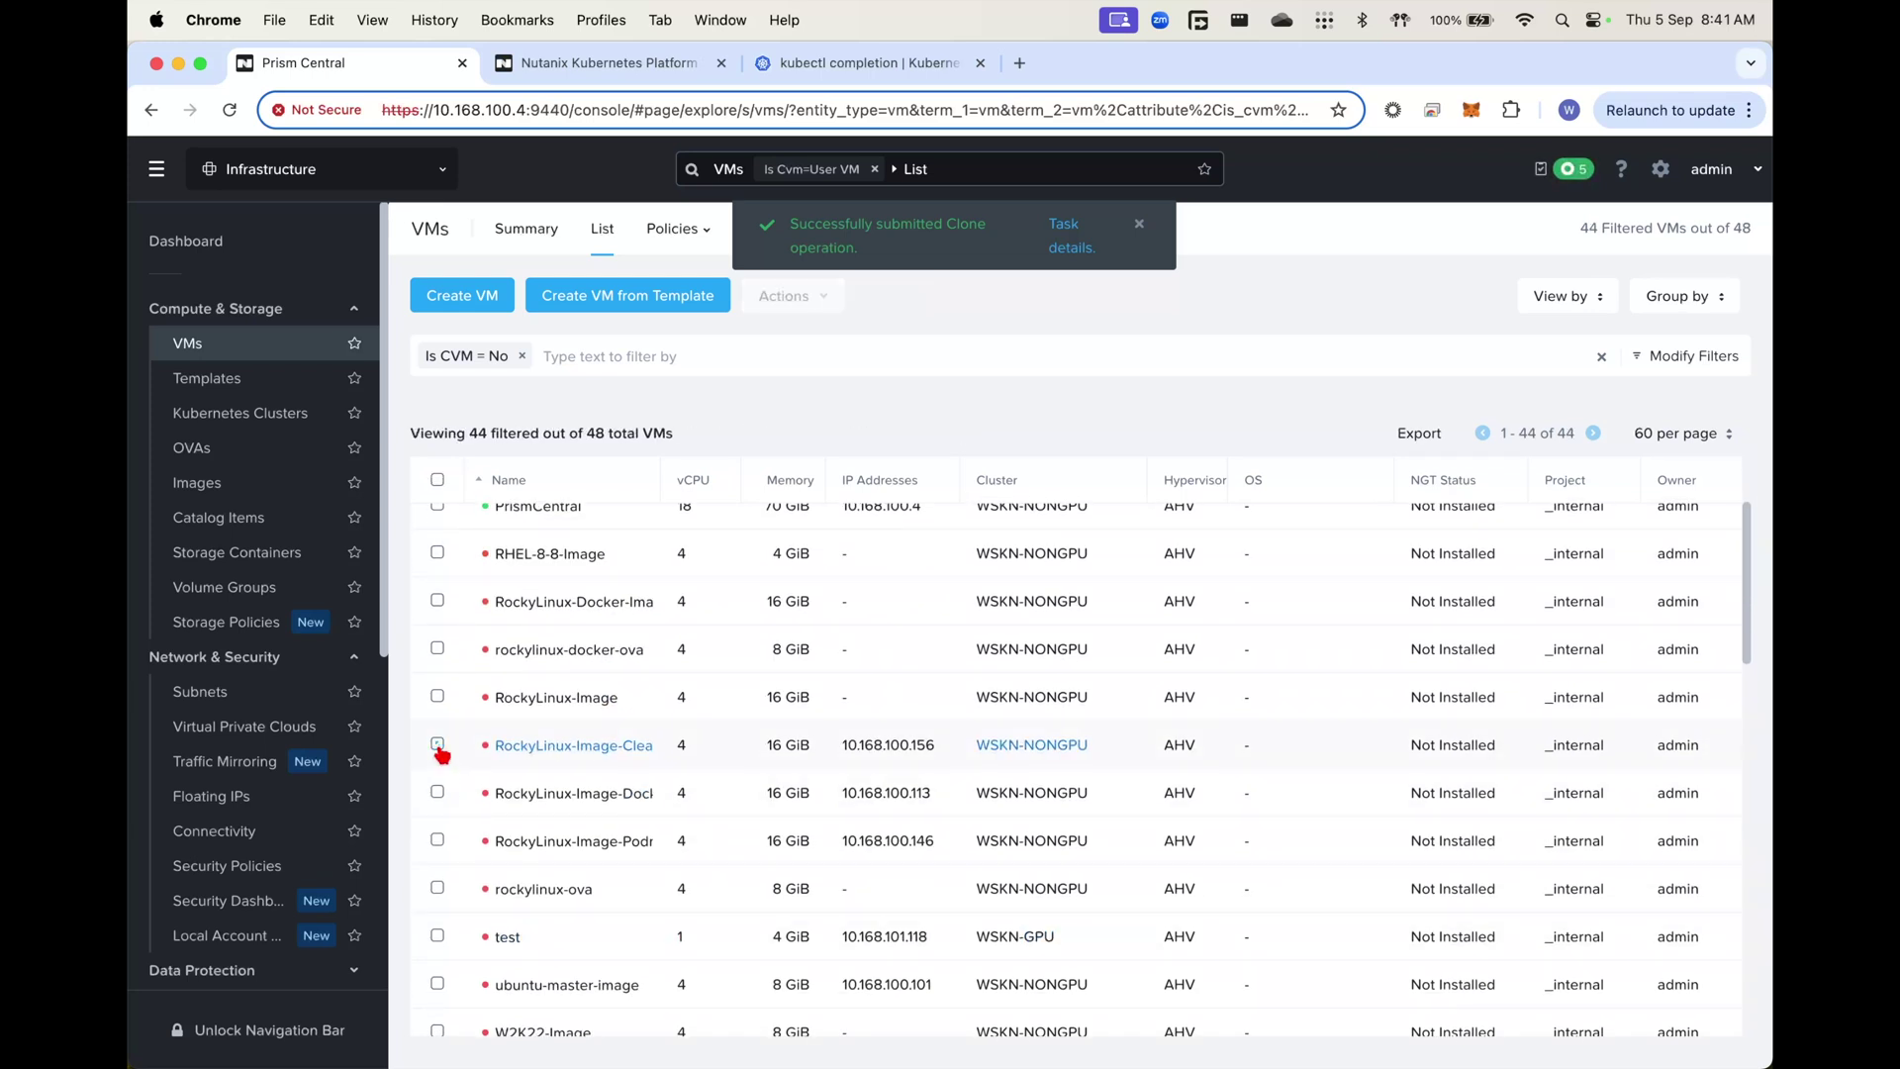
left_click(438, 794)
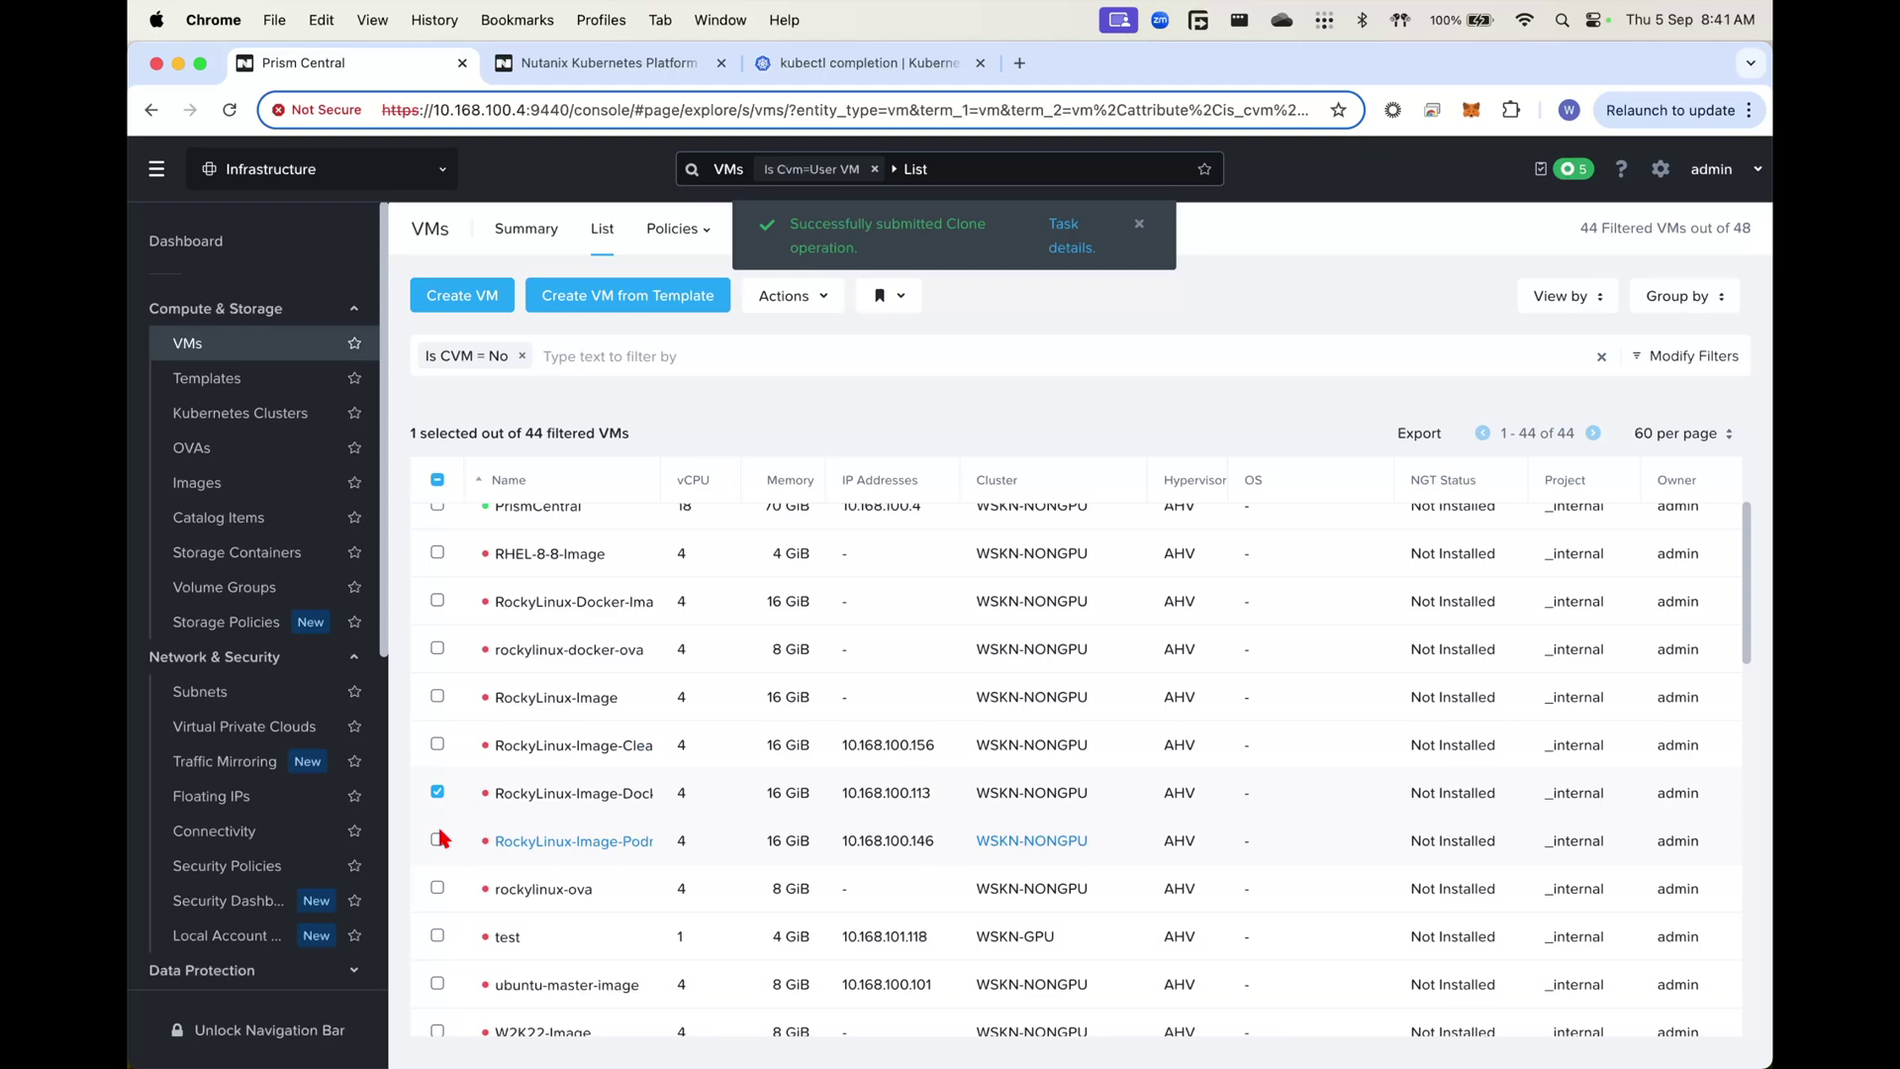
left_click(438, 841)
right_click(461, 841)
left_click(594, 671)
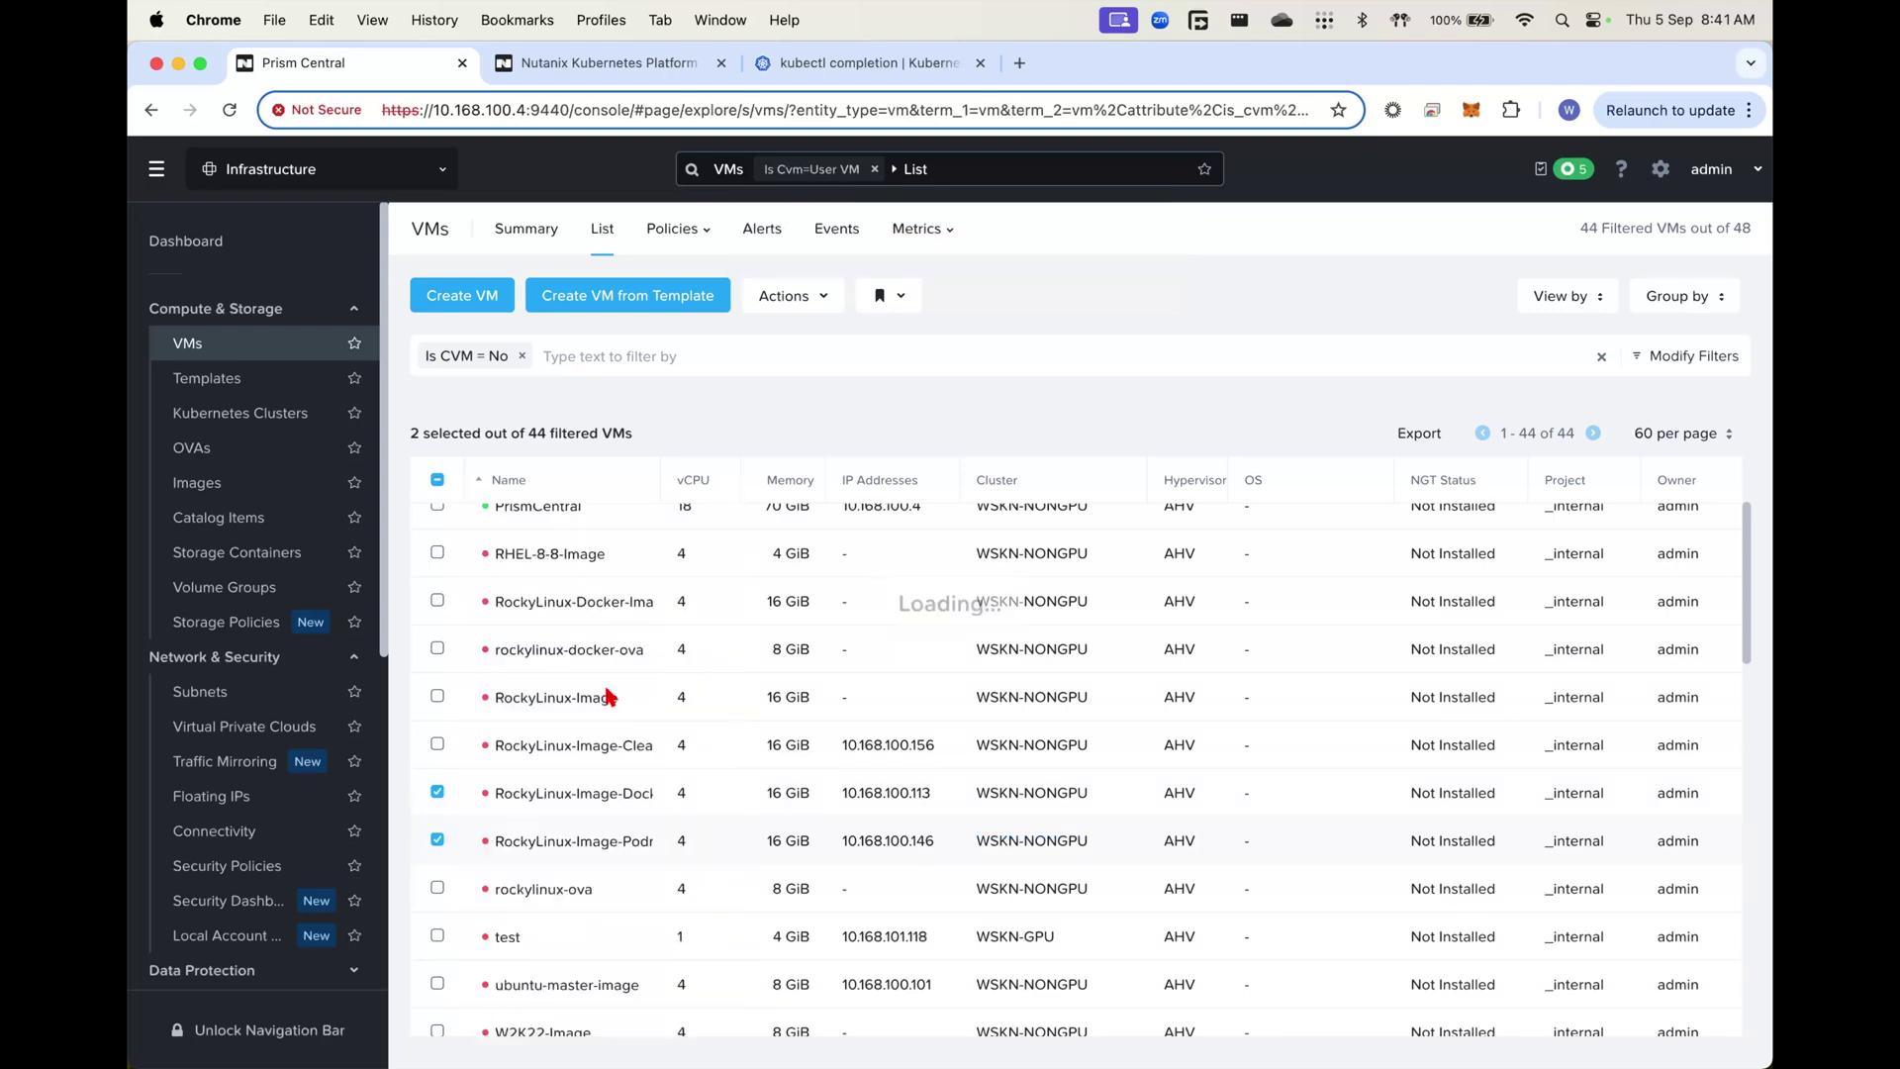
left_click(1033, 618)
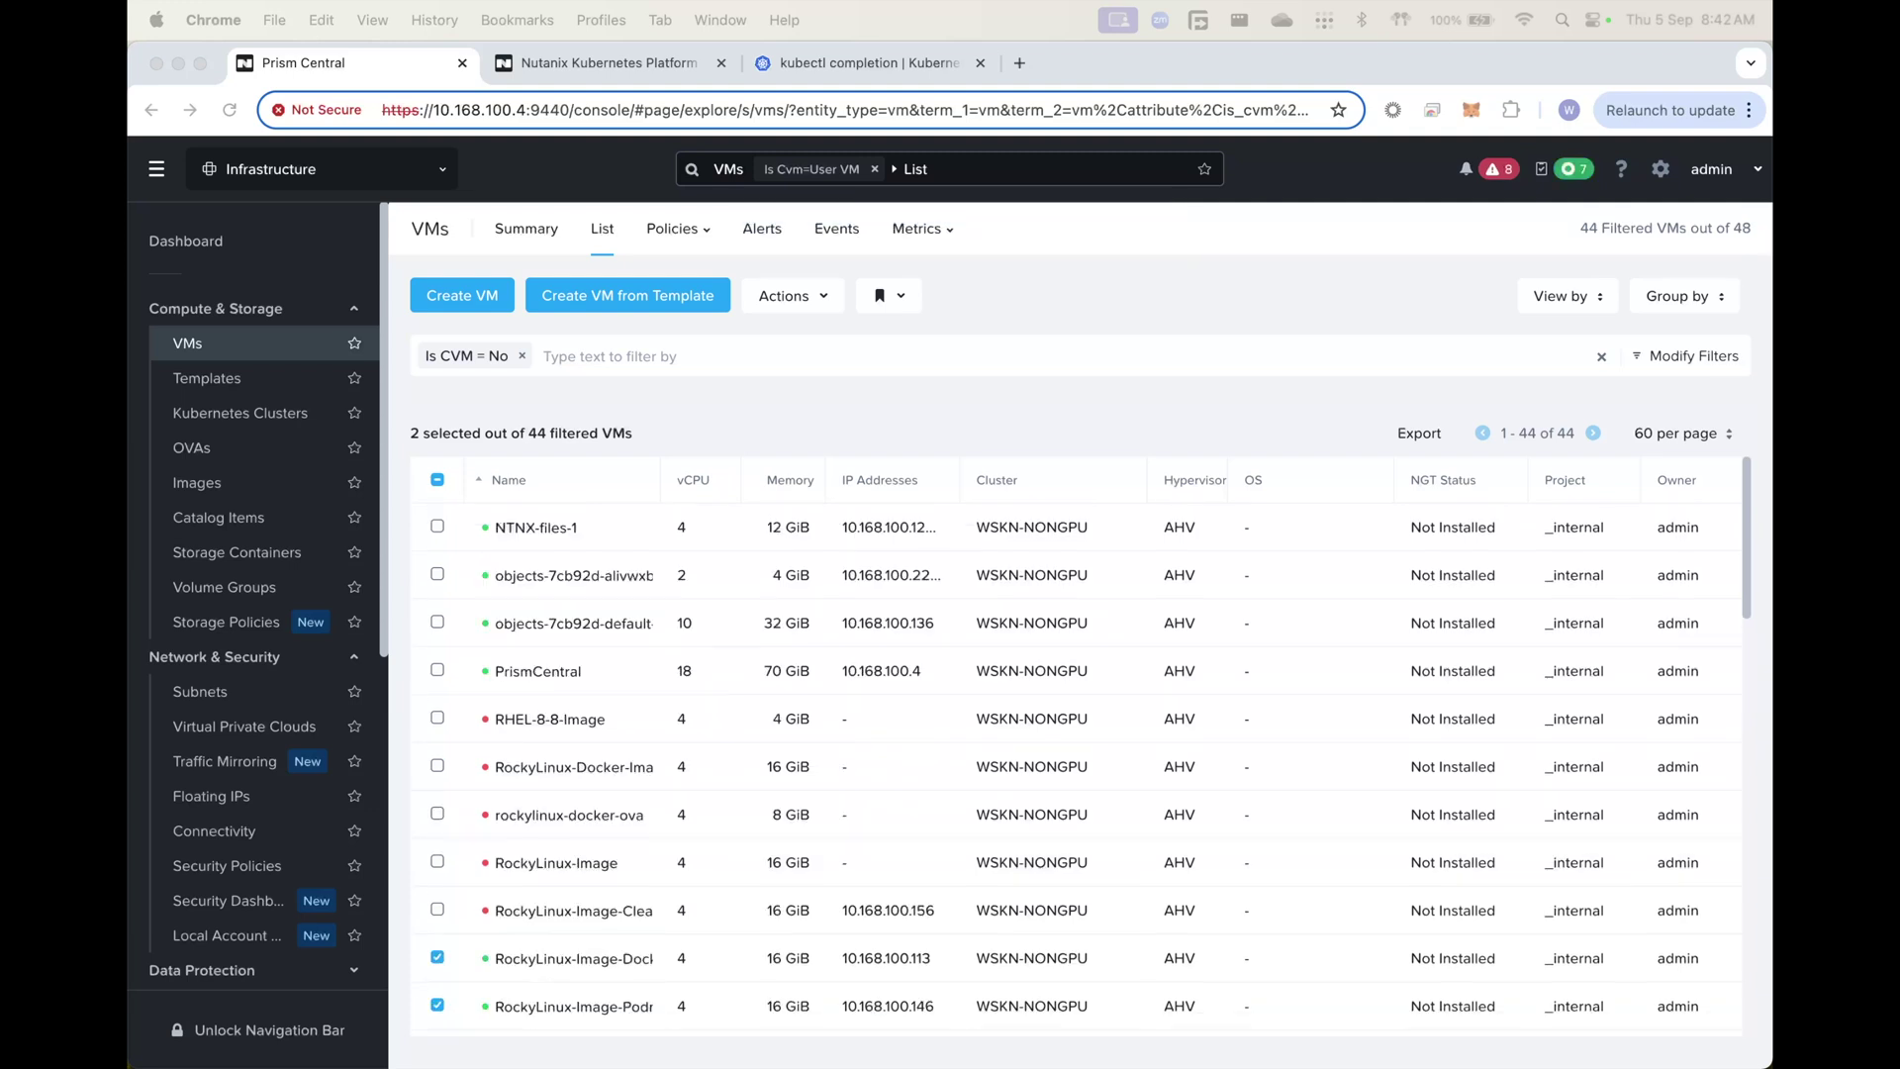
Check the container engine requirements on the presentation's non air-gapped NKP prerequisites slide, and return to the VM list
key("ctrl+Left")
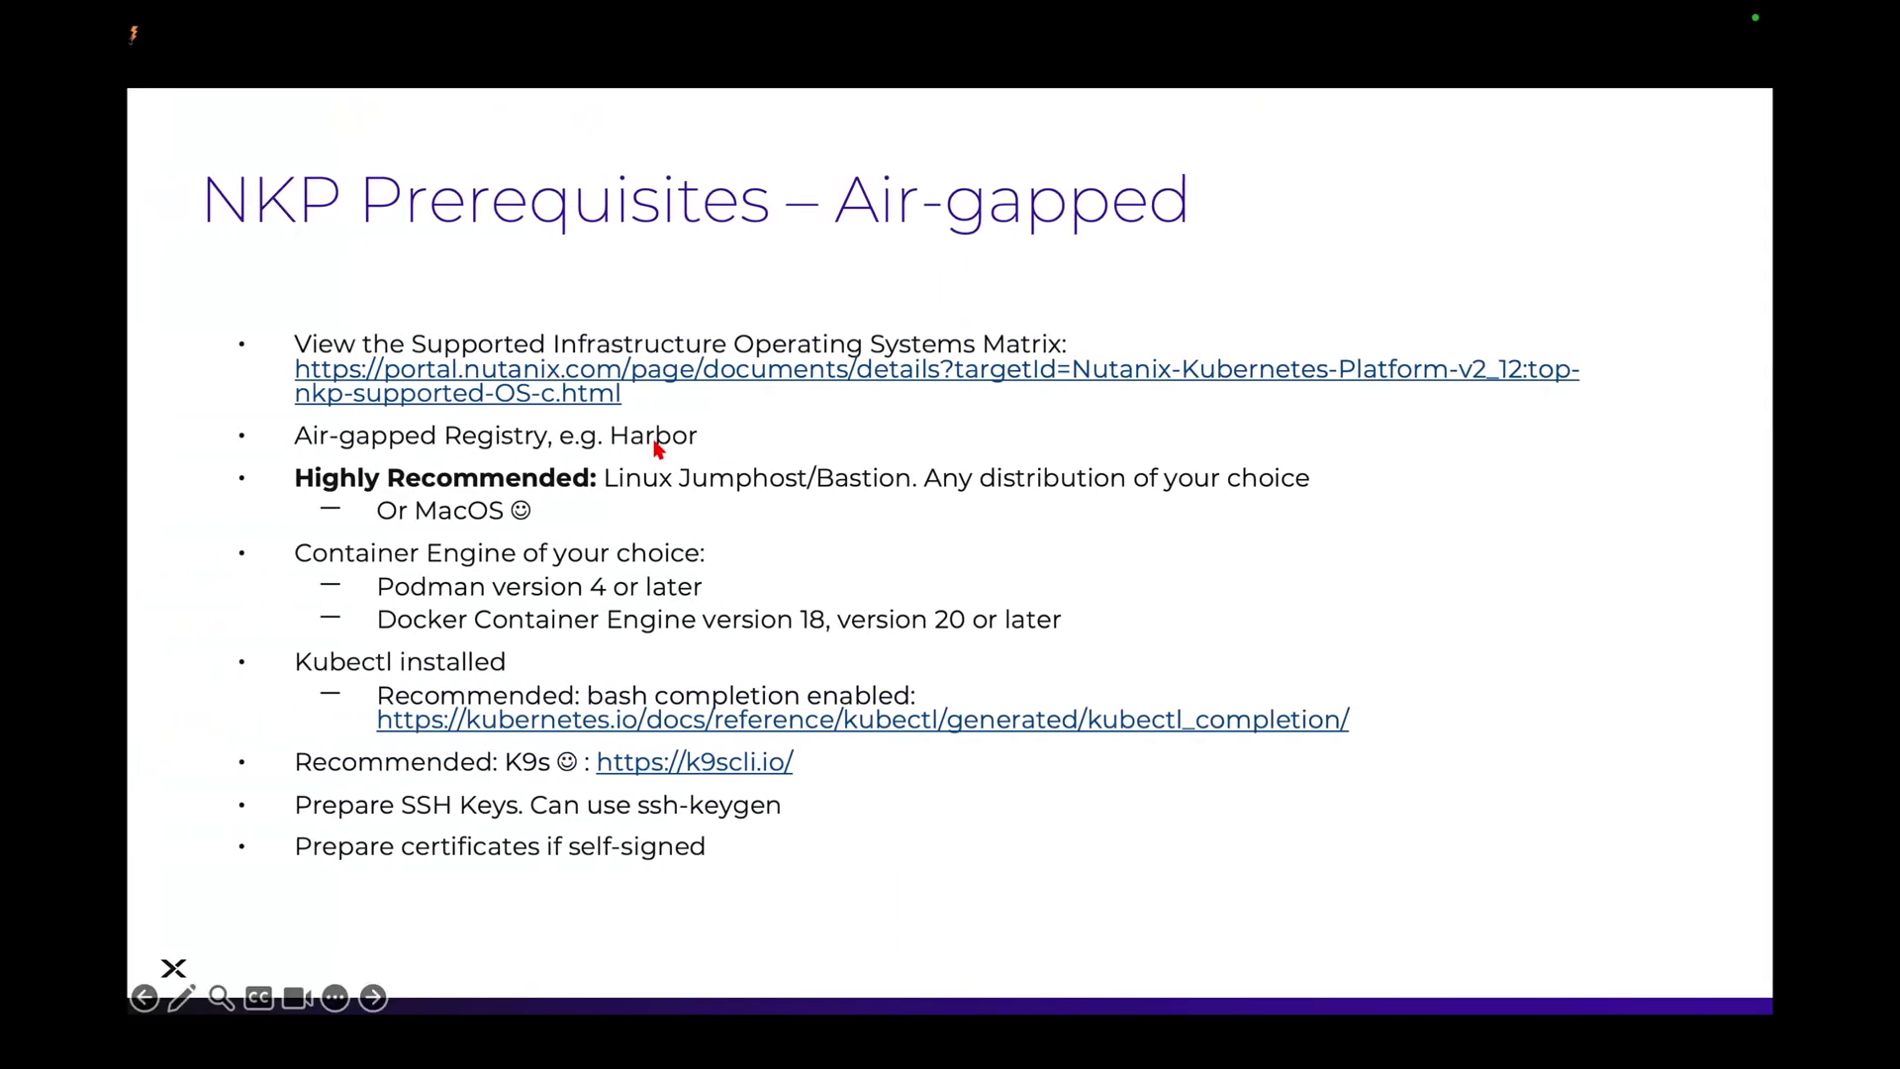
left_click(557, 474)
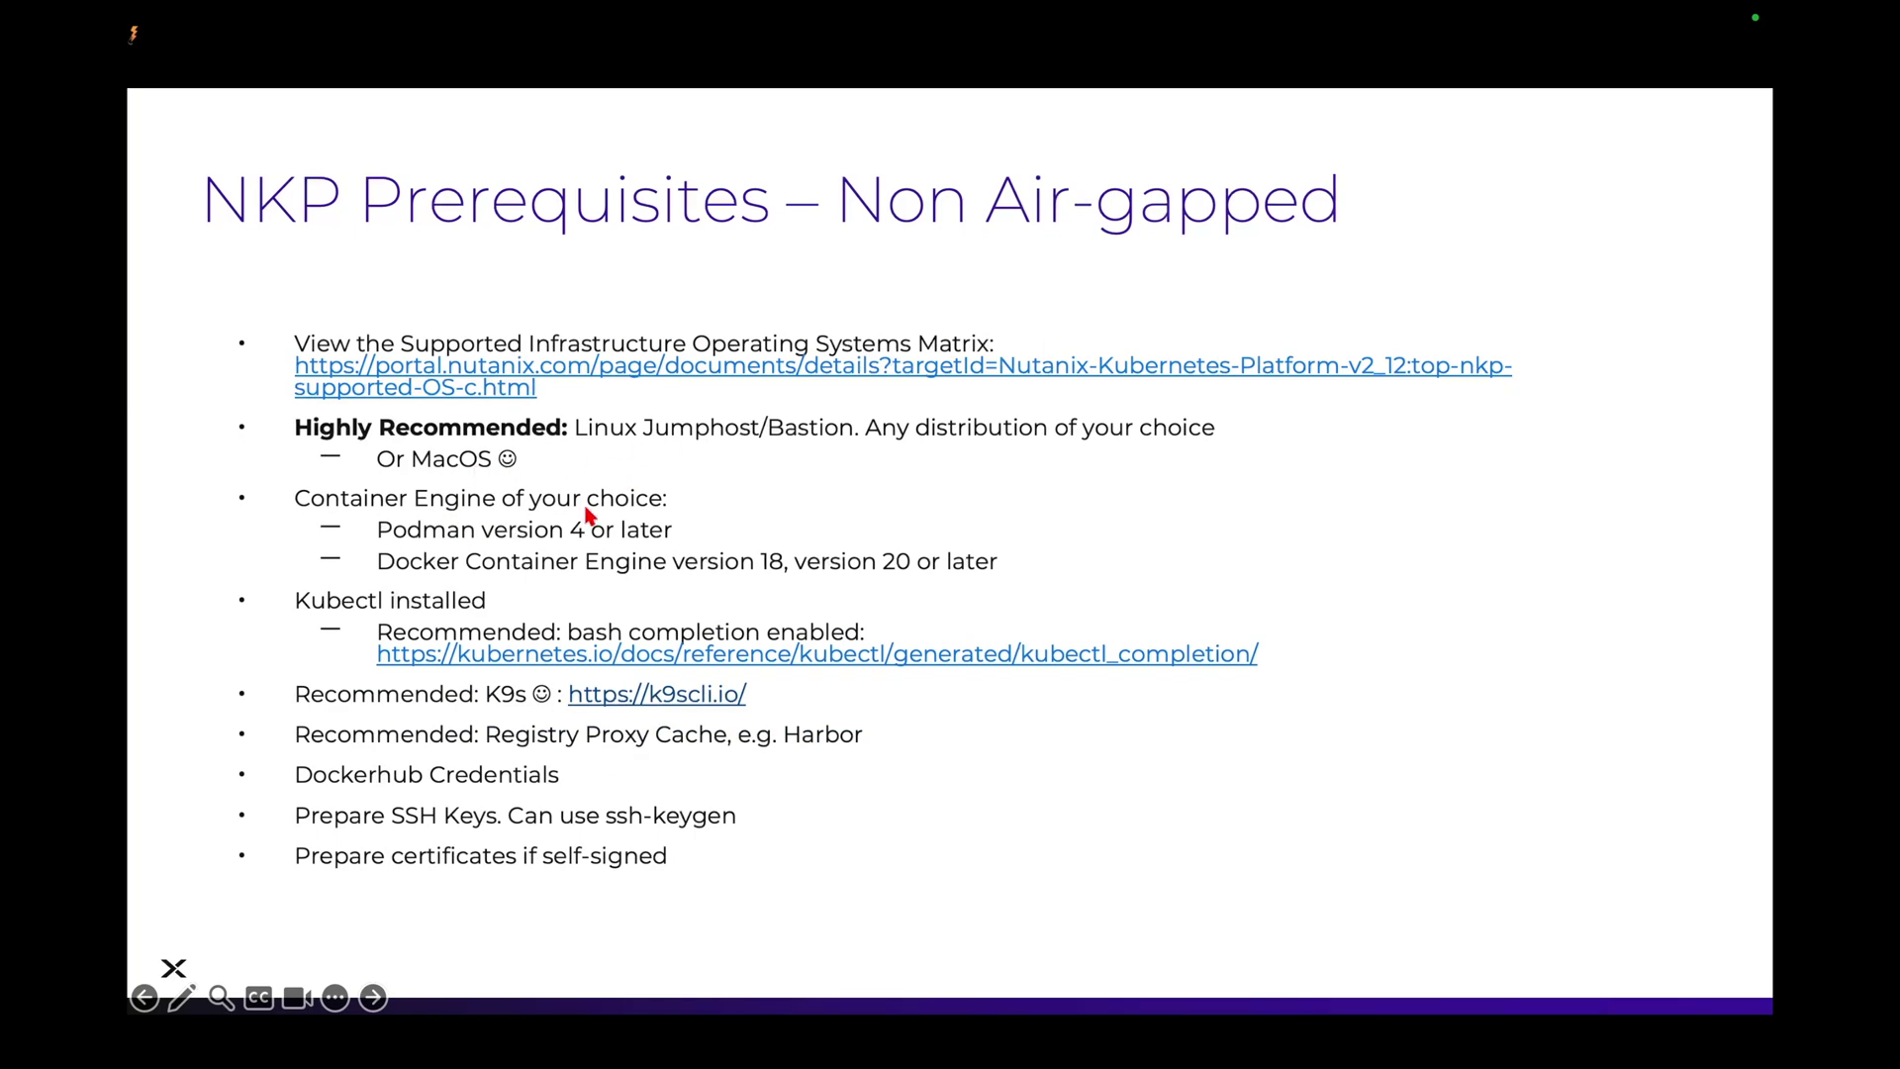
key("ctrl+Right")
key("ctrl+Right")
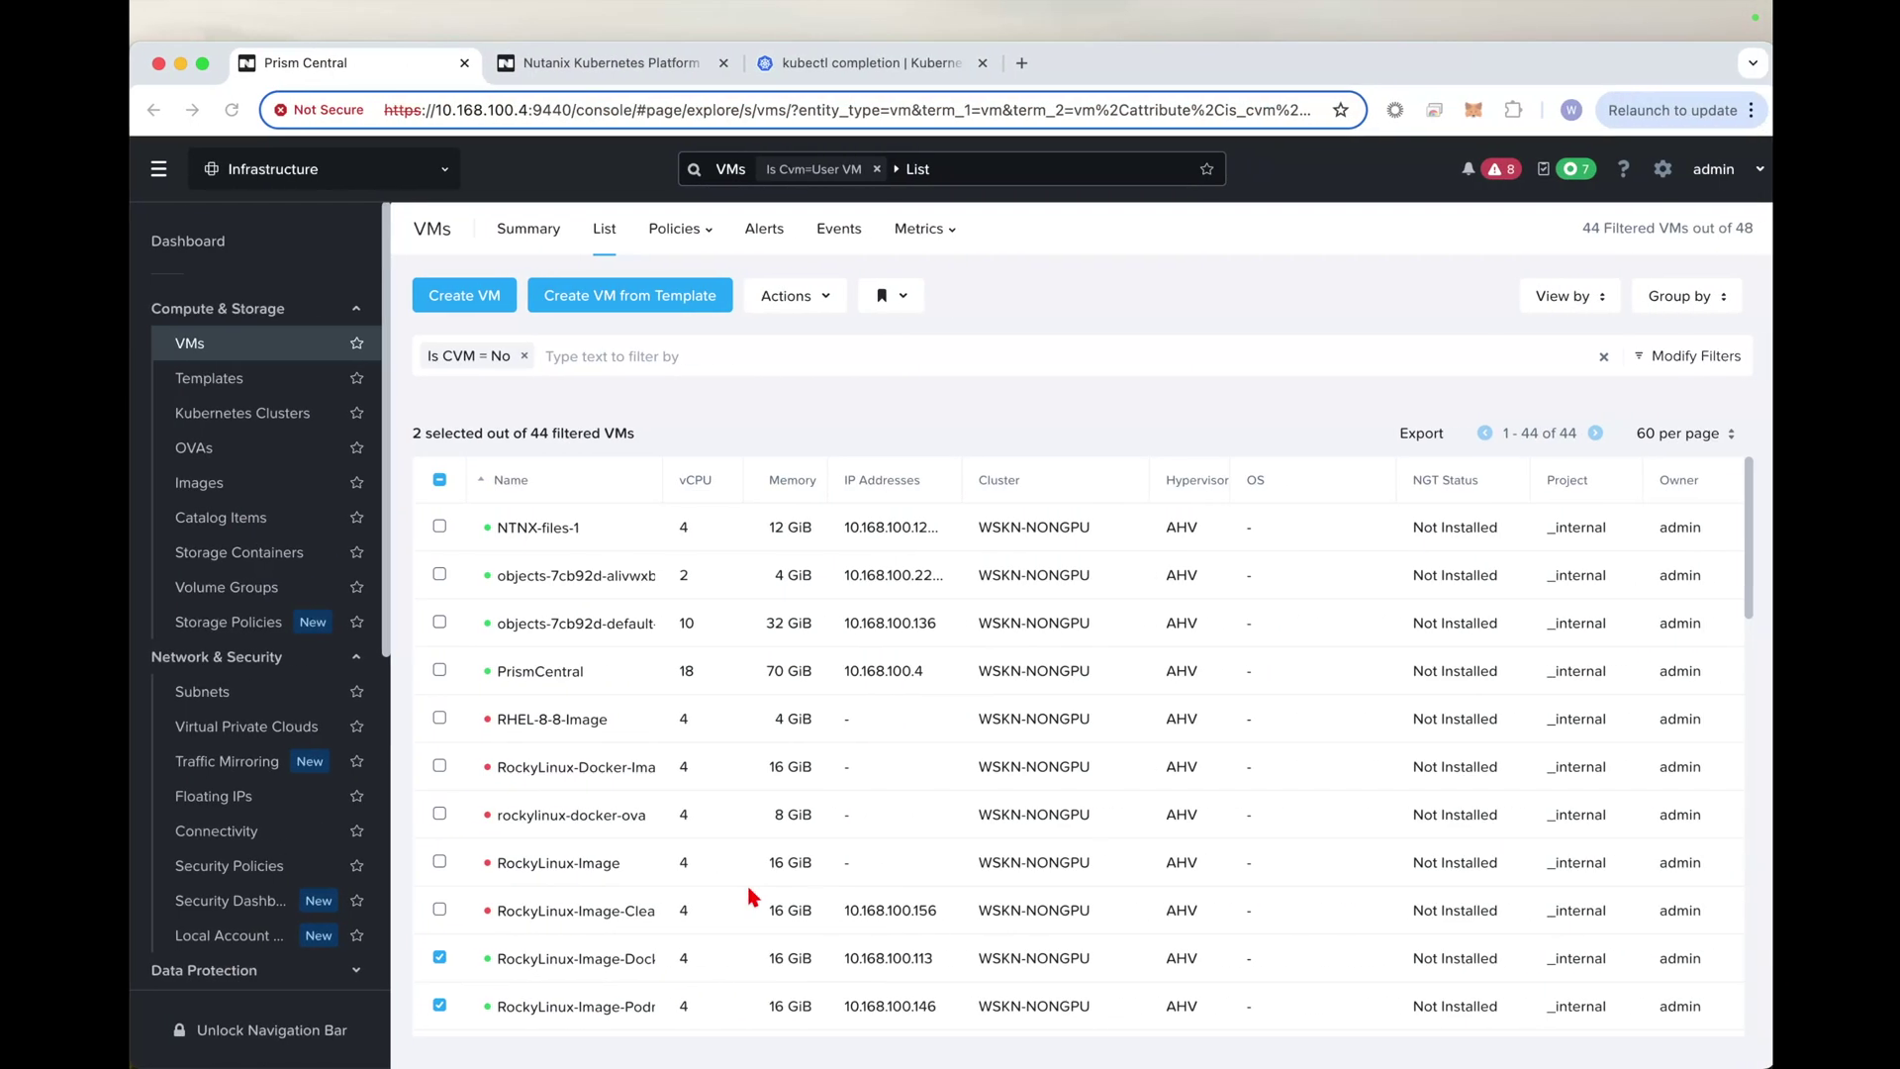
double_click(884, 957)
key("super+c")
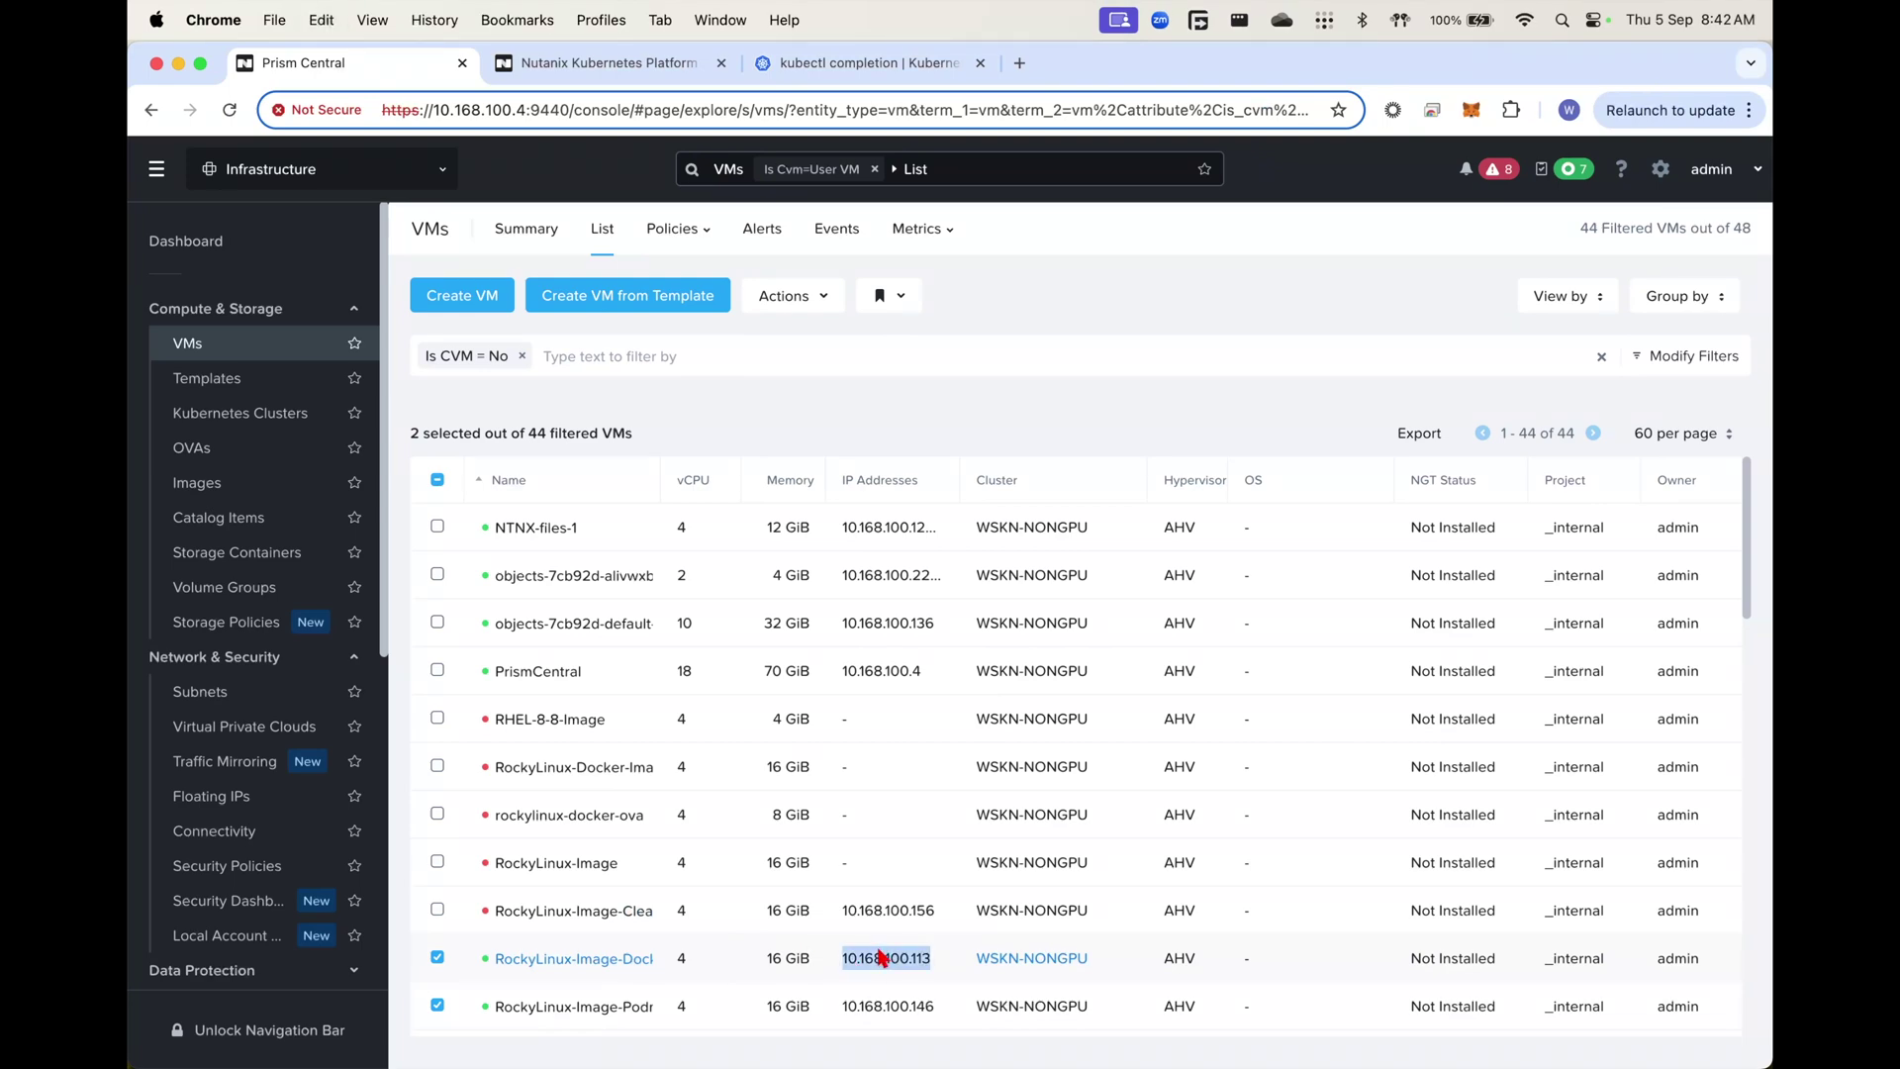
key("ctrl+Left")
type("ssh root@")
key("super+v")
key("Return")
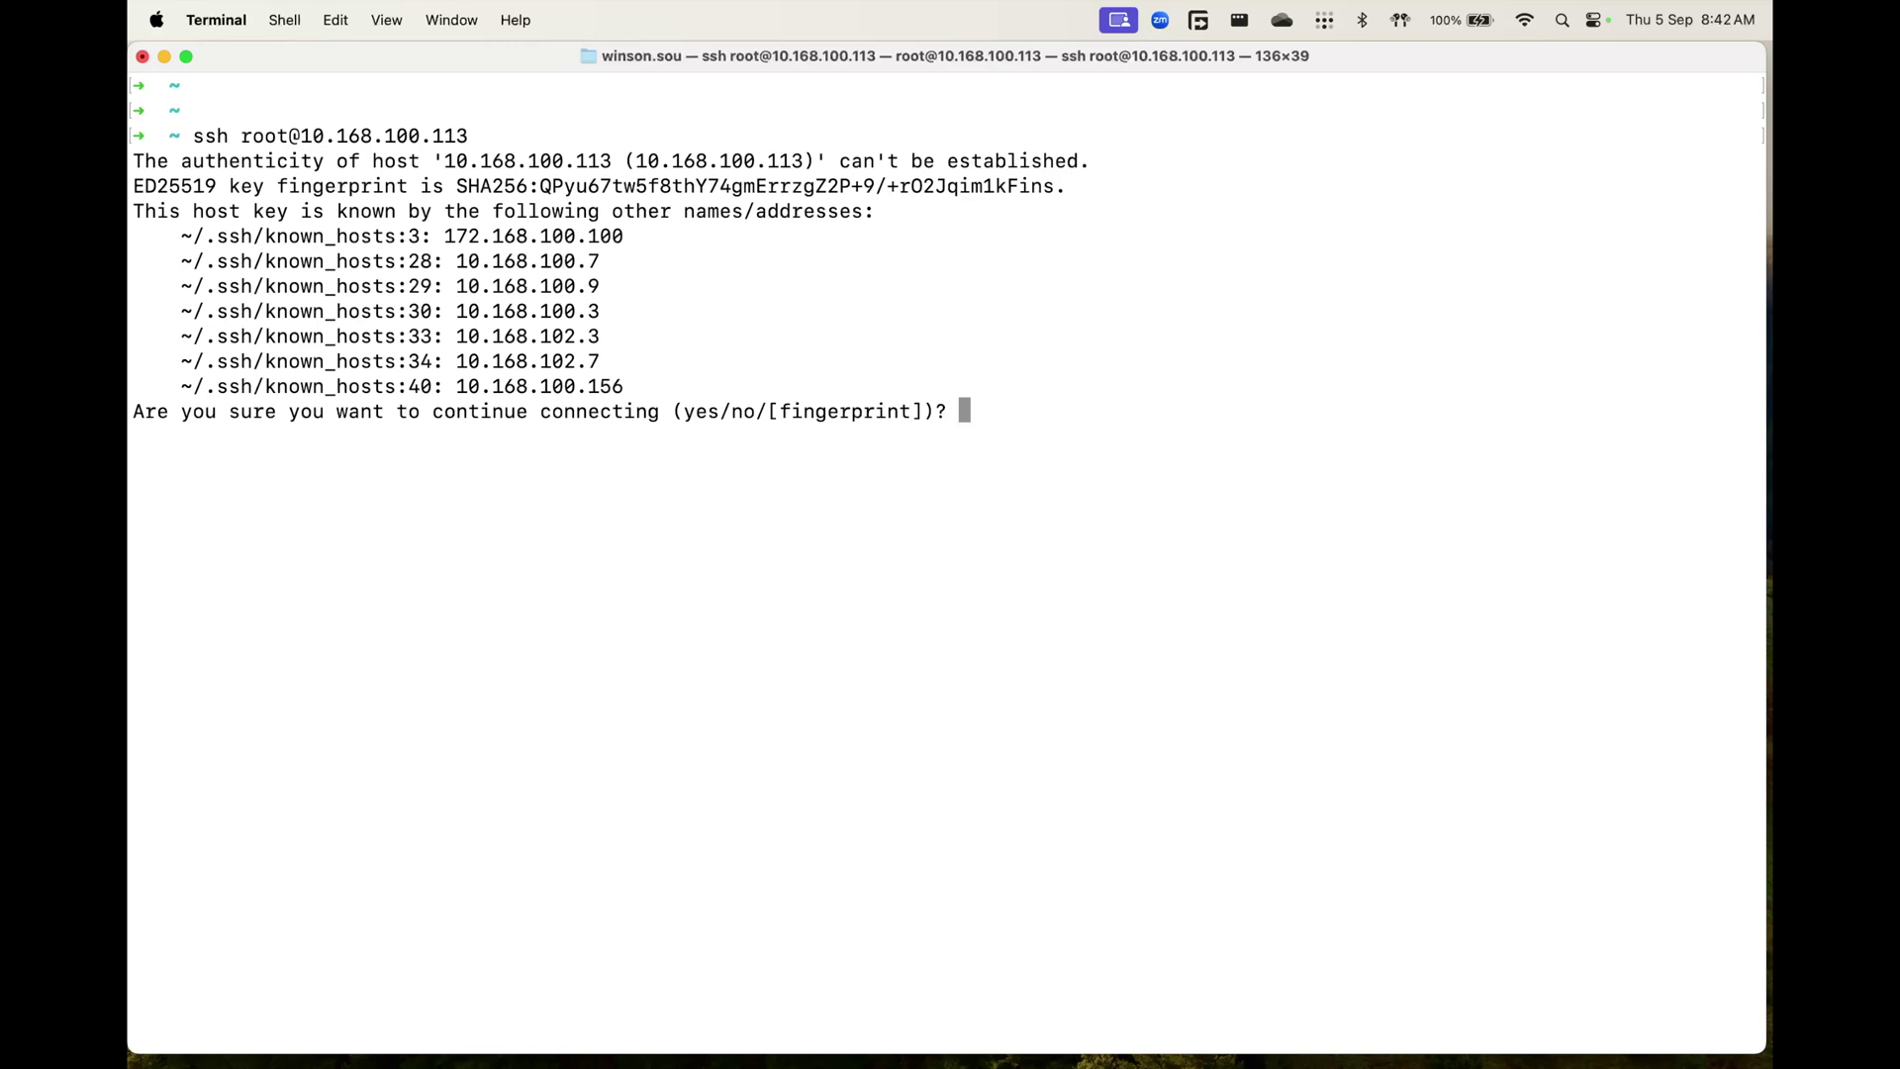
type("yes")
key("Return")
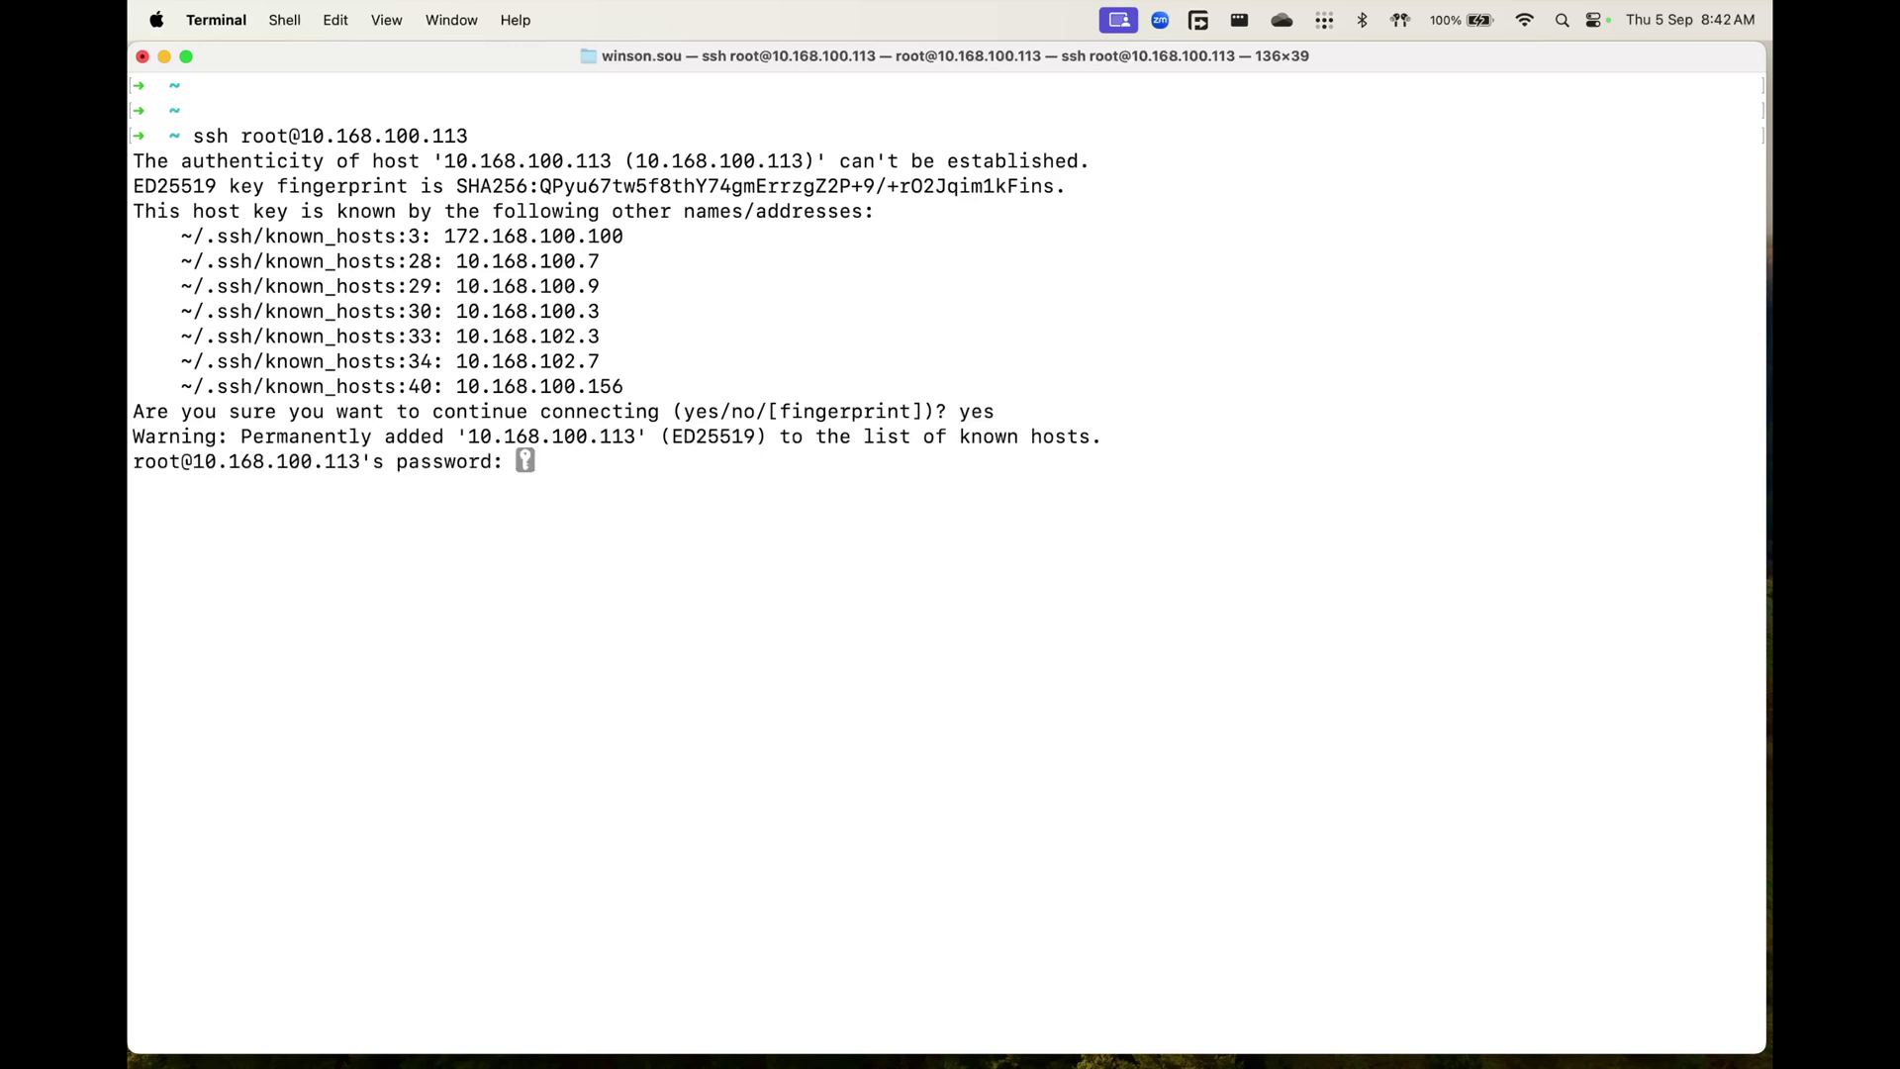
key("Return")
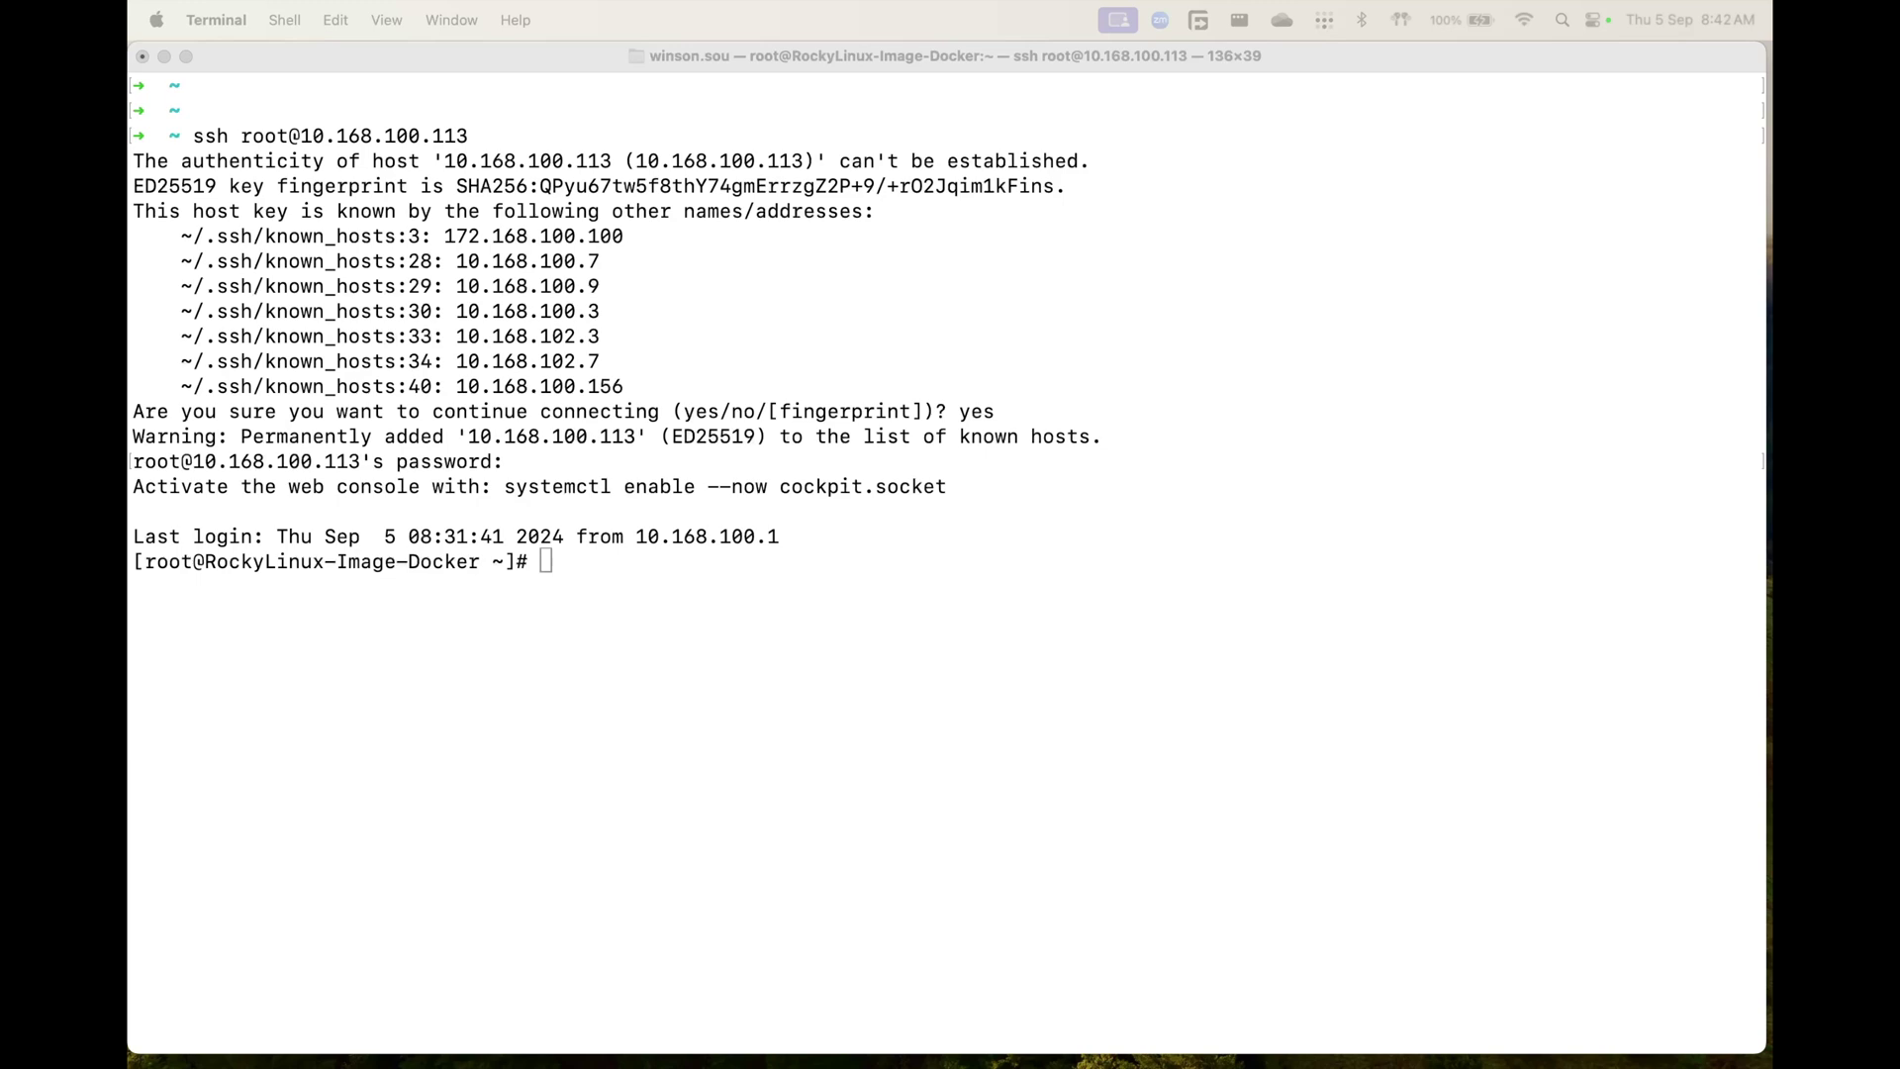
Open the Docker install guide at docs.rockylinux.org/gemstones/containers/docker/ in a new Chrome tab
key("super+Tab")
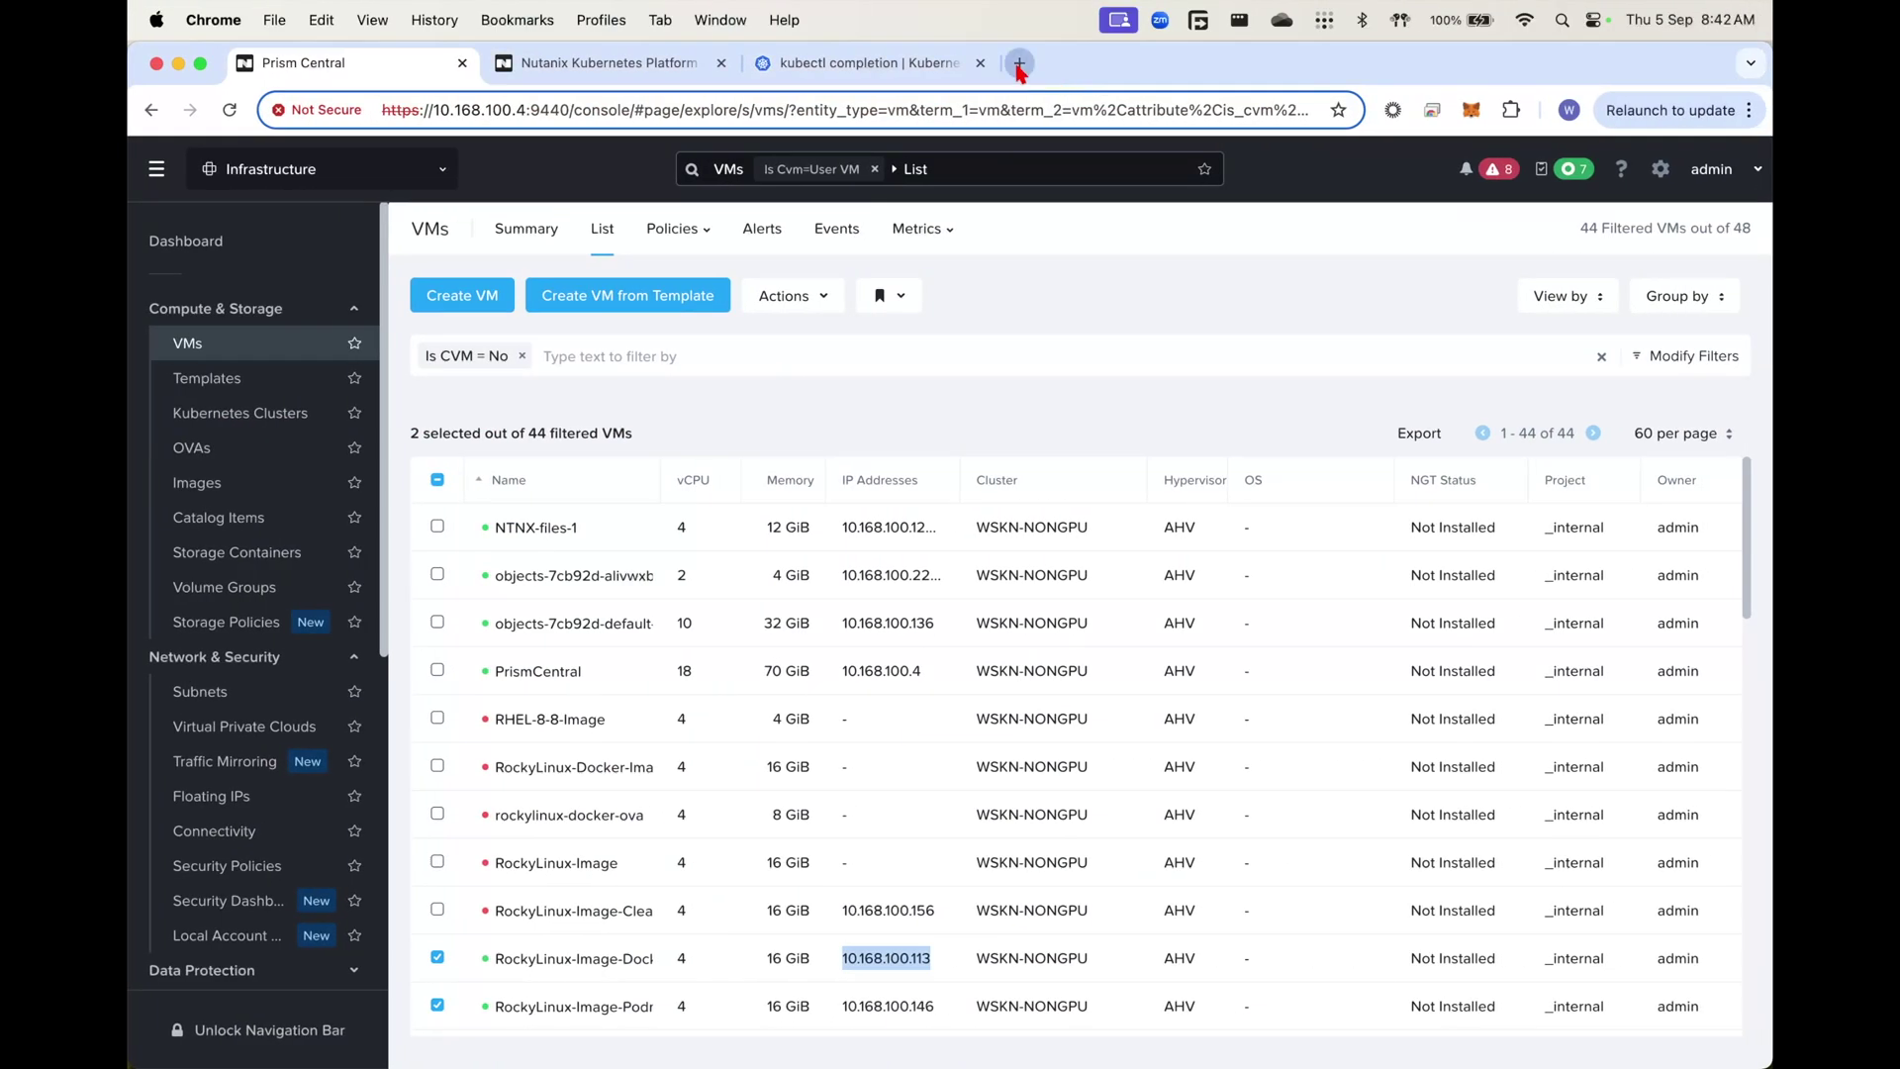
left_click(1019, 63)
type("https://docs.rockylinux.org/gemstones/containers/docker/")
key("Return")
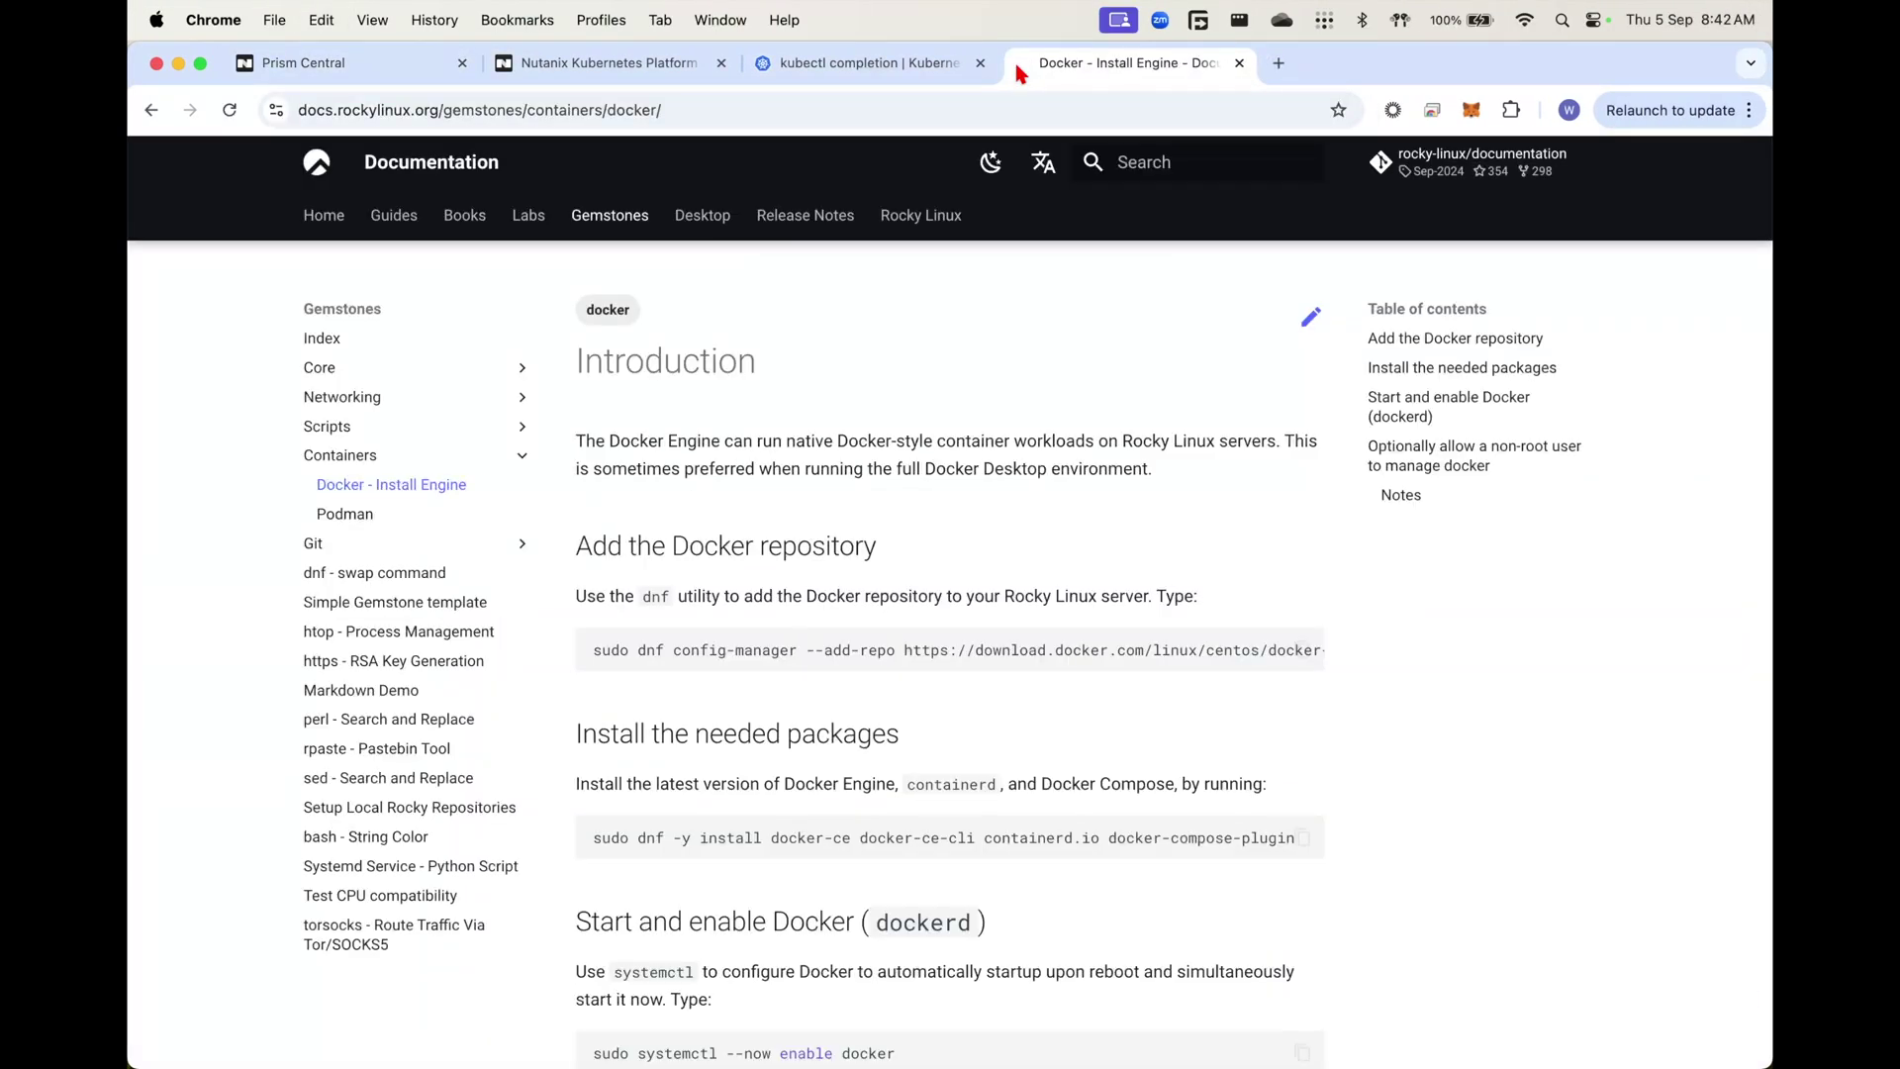
triple_click(814, 649)
left_click(1302, 649)
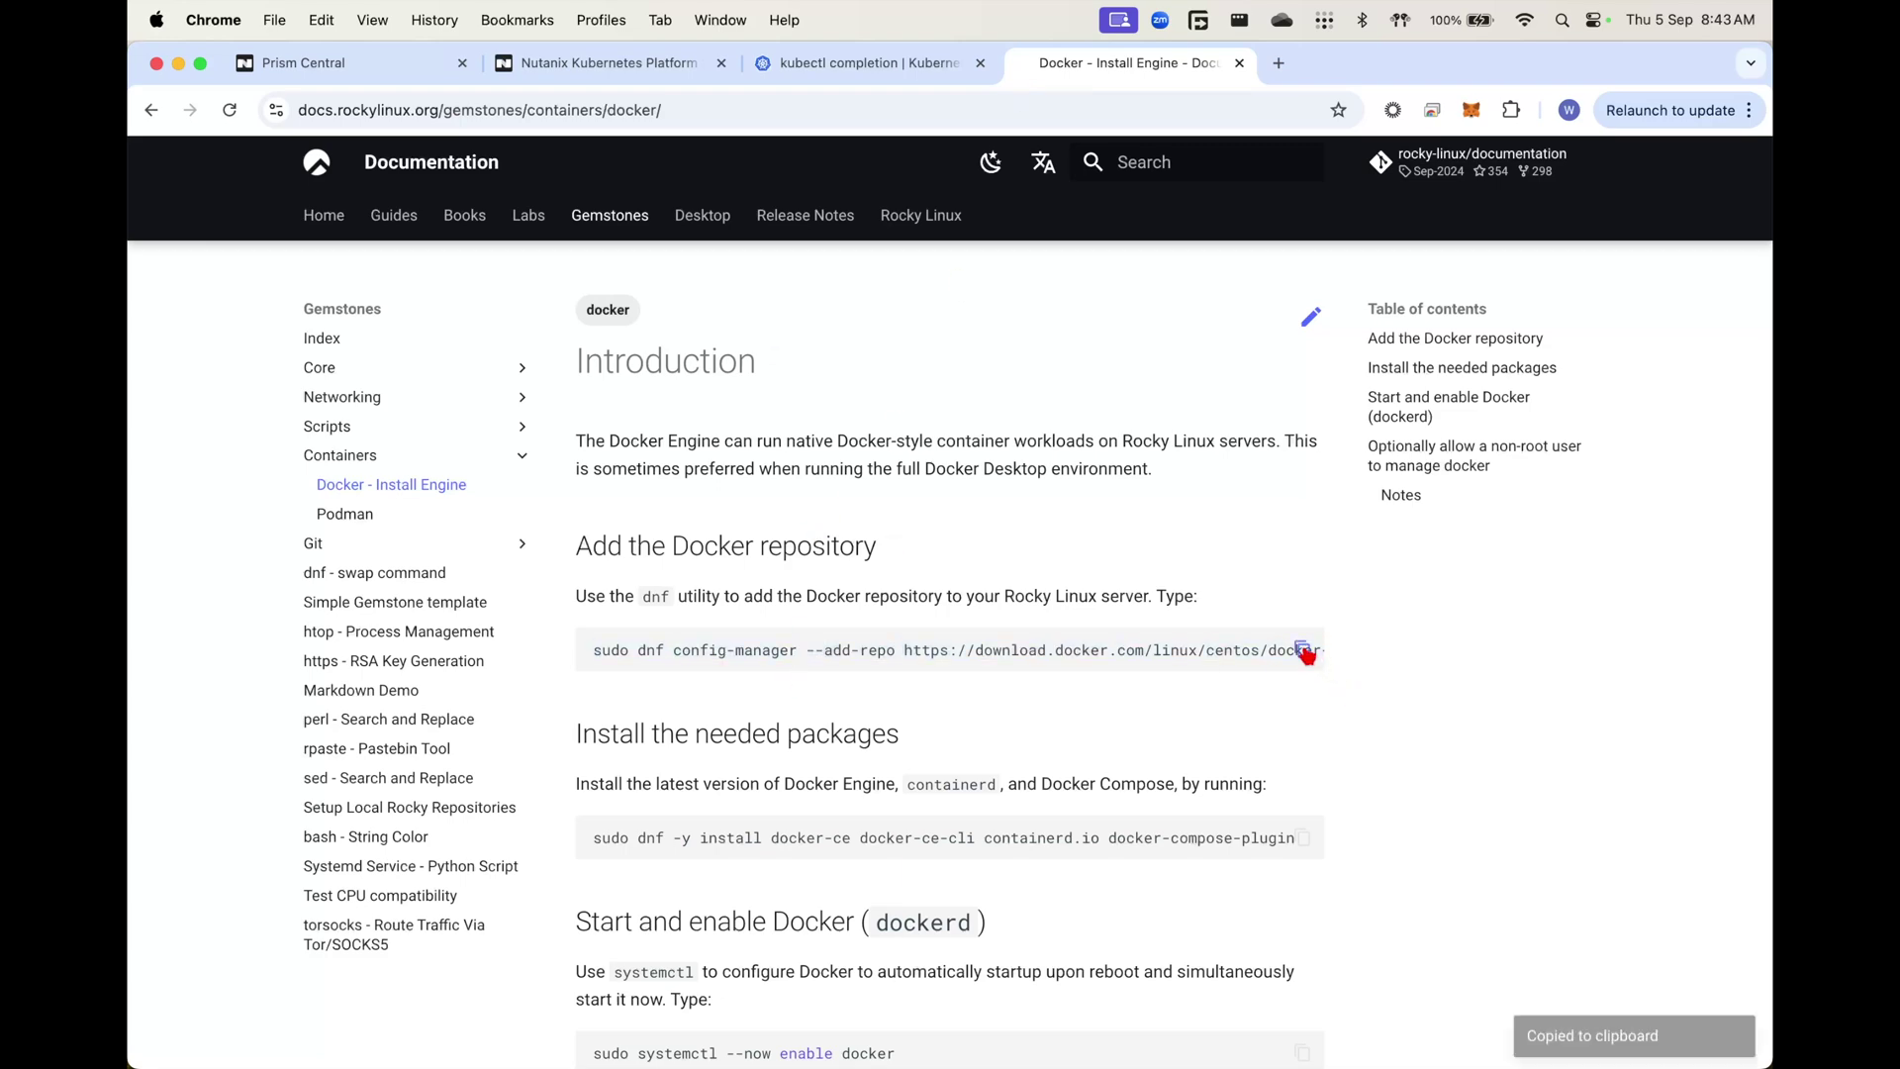
key("super+Tab")
key("super+v")
key("Return")
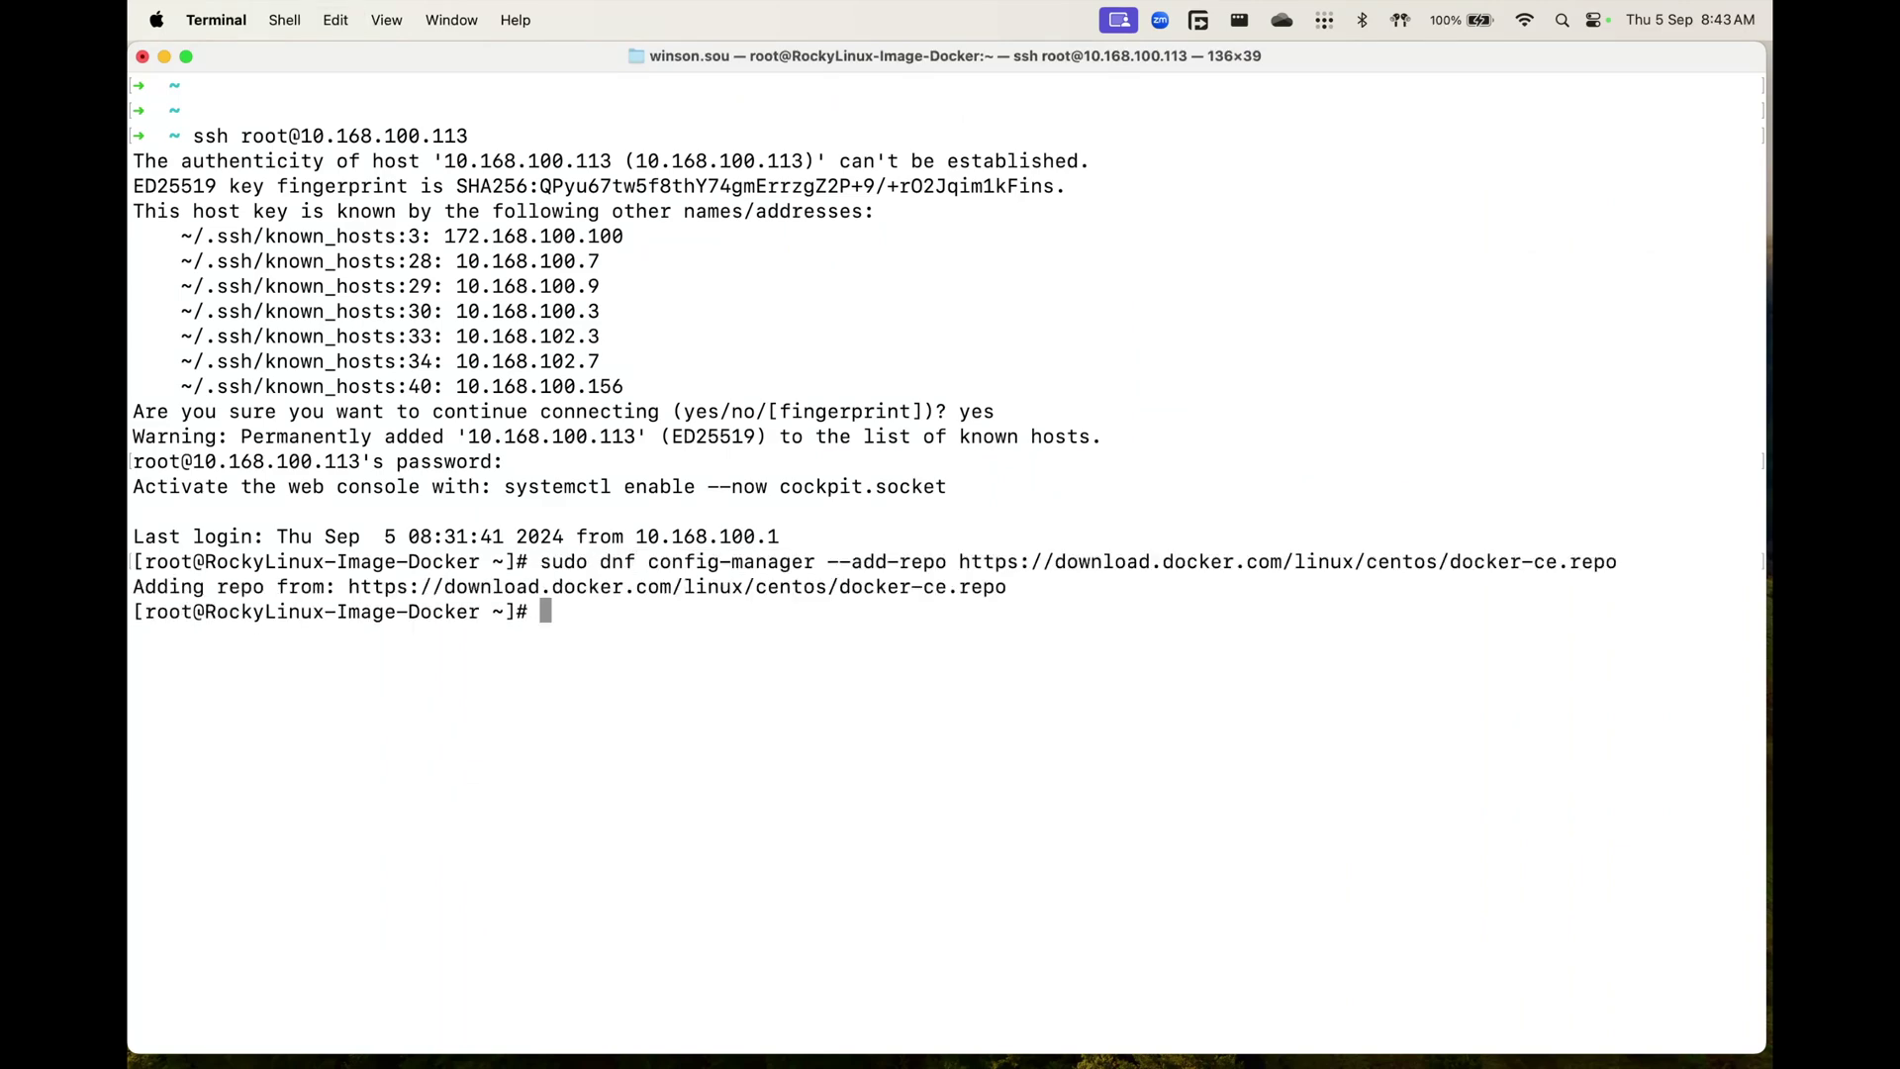
Install docker-ce, docker-ce-cli, containerd.io and docker-compose-plugin on the VM by running the guide's dnf install command in Terminal
key("super+Tab")
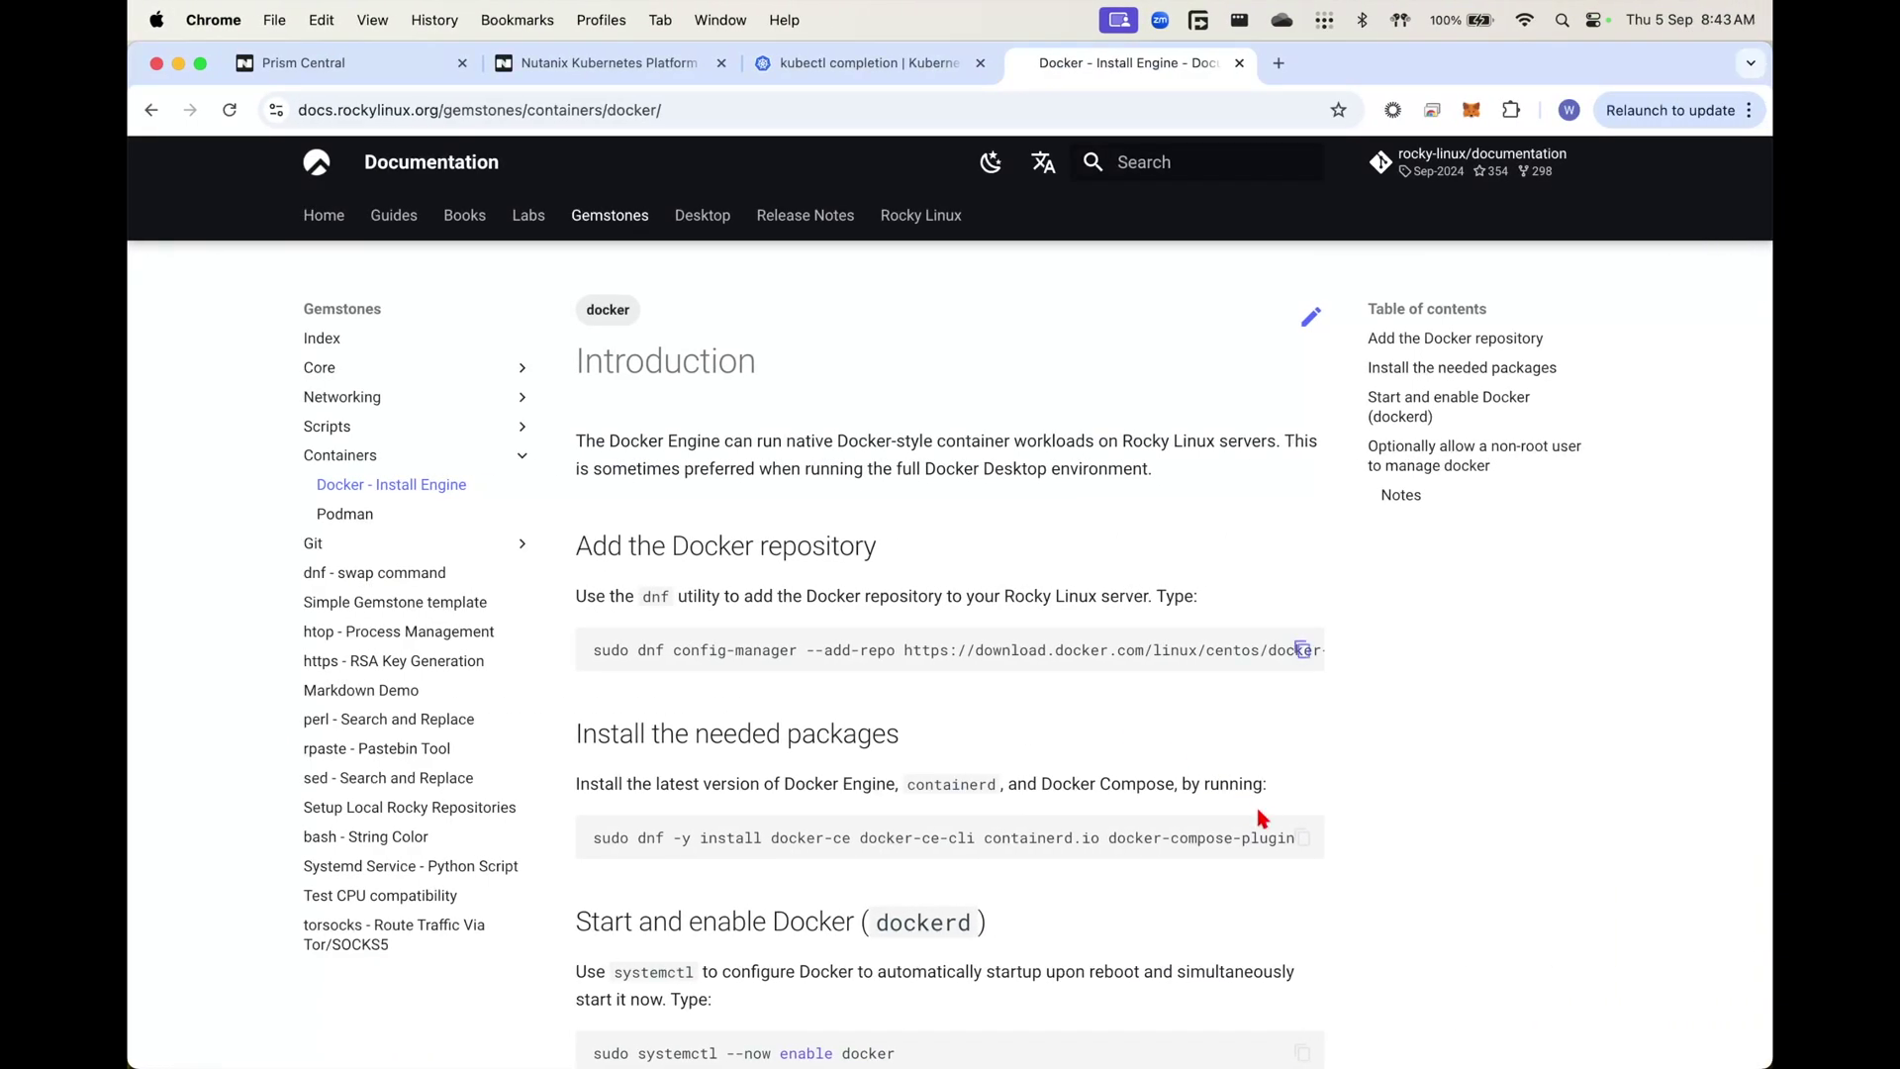
left_click(1299, 839)
key("super+Tab")
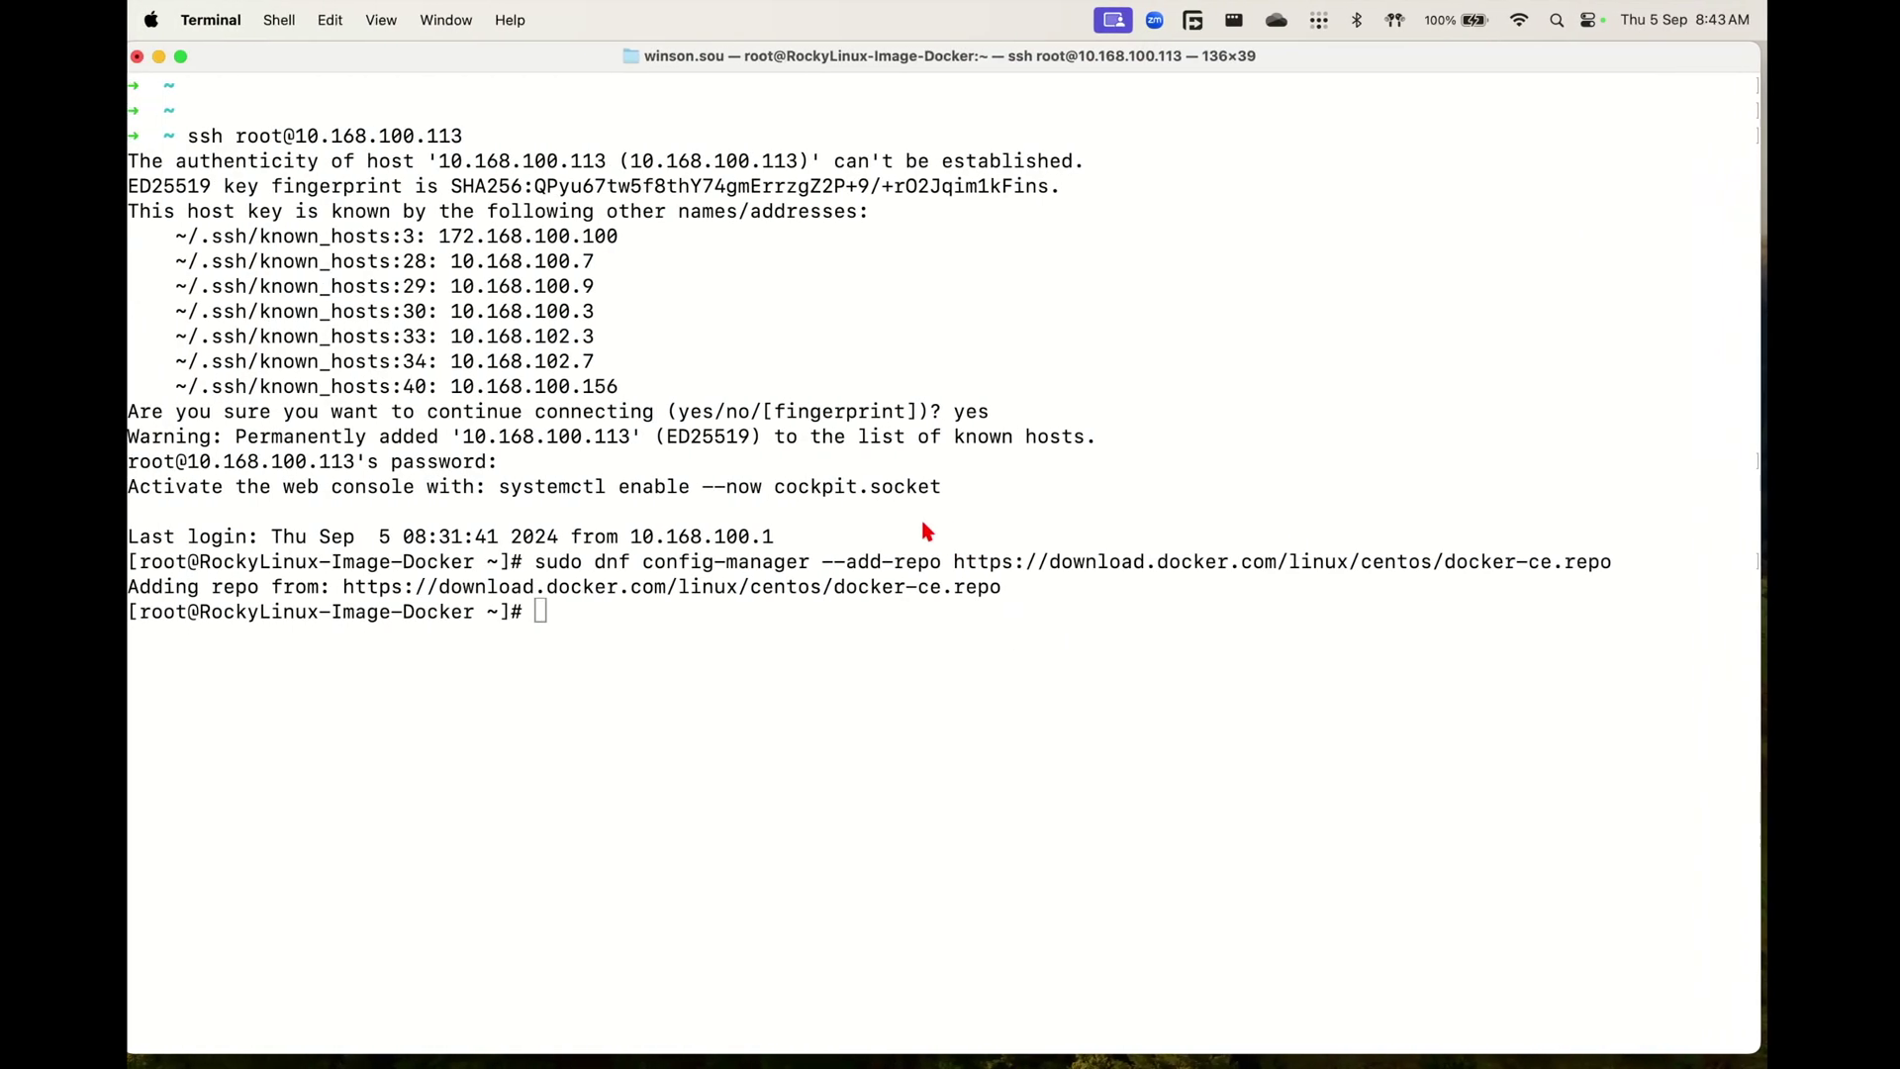
key("super+v")
key("Return")
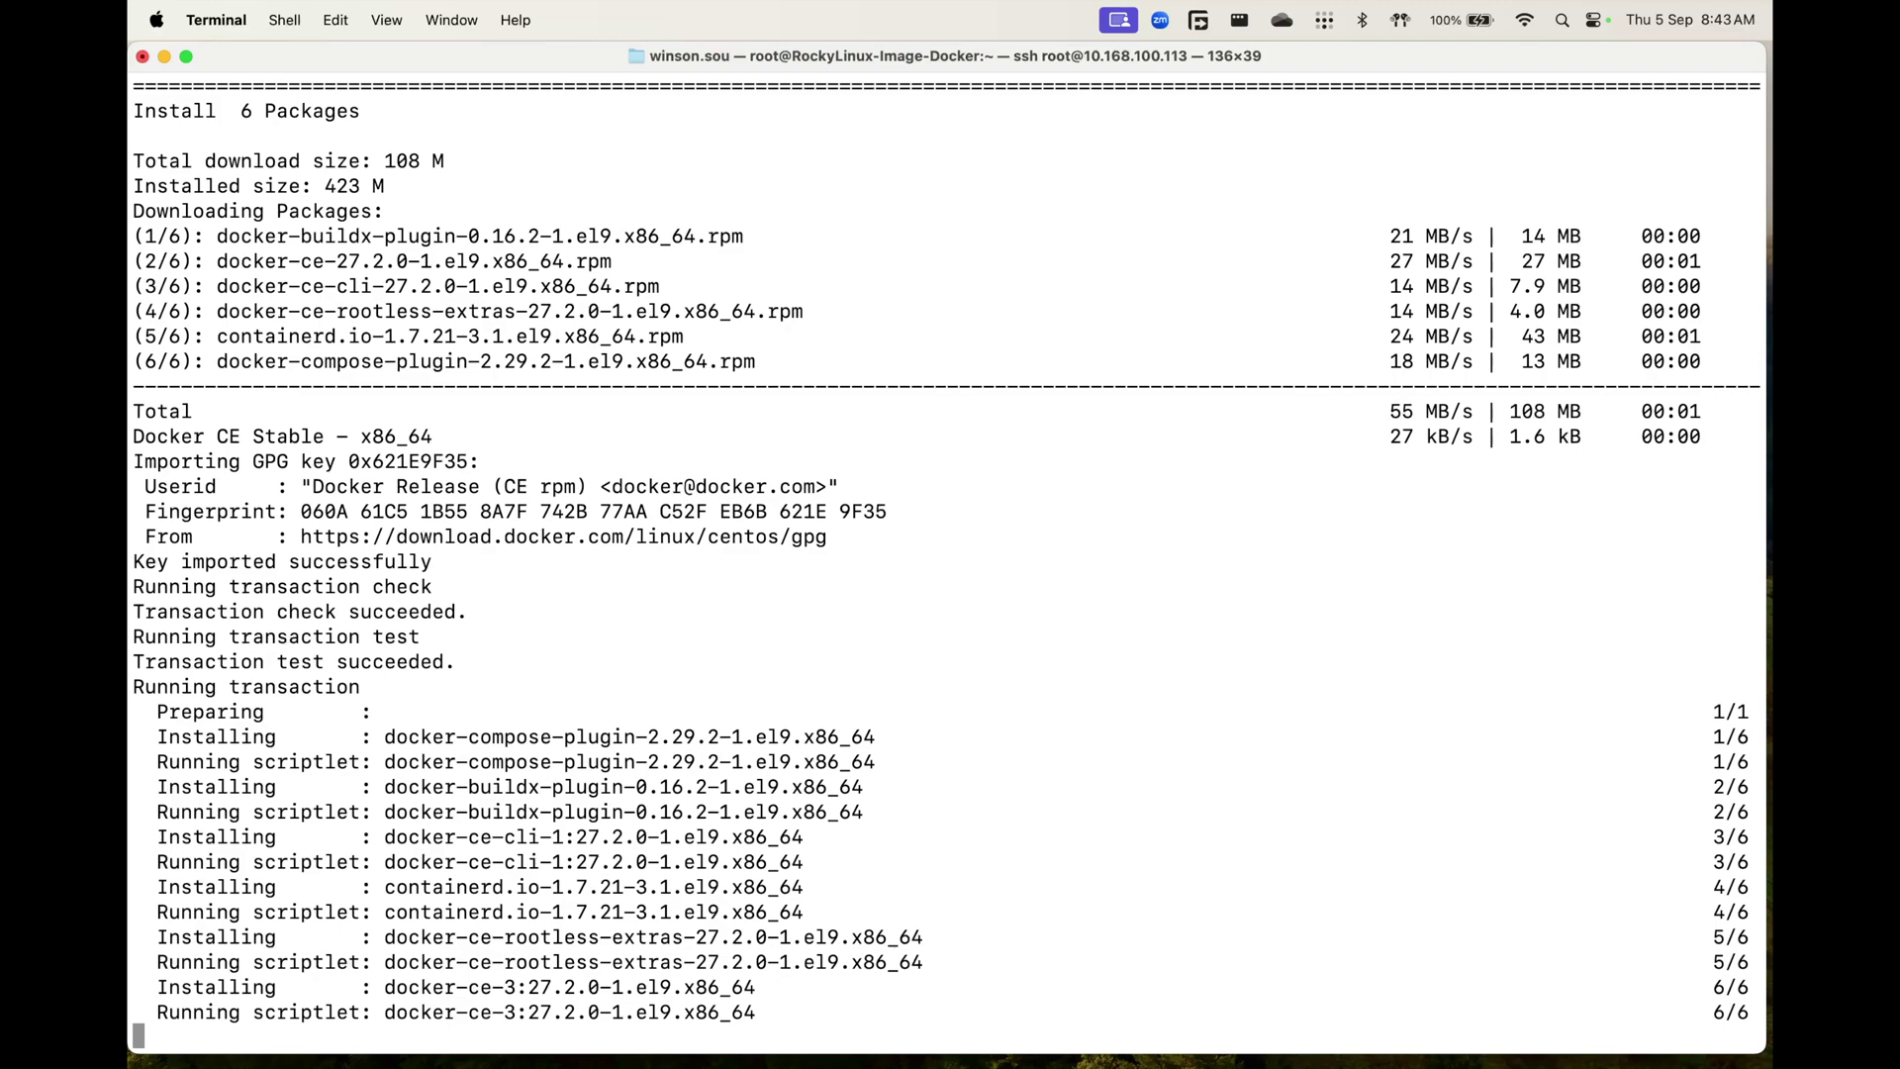
Enable and start the Docker service by running the guide's command sudo systemctl --now enable docker in Terminal
key("ctrl+Right")
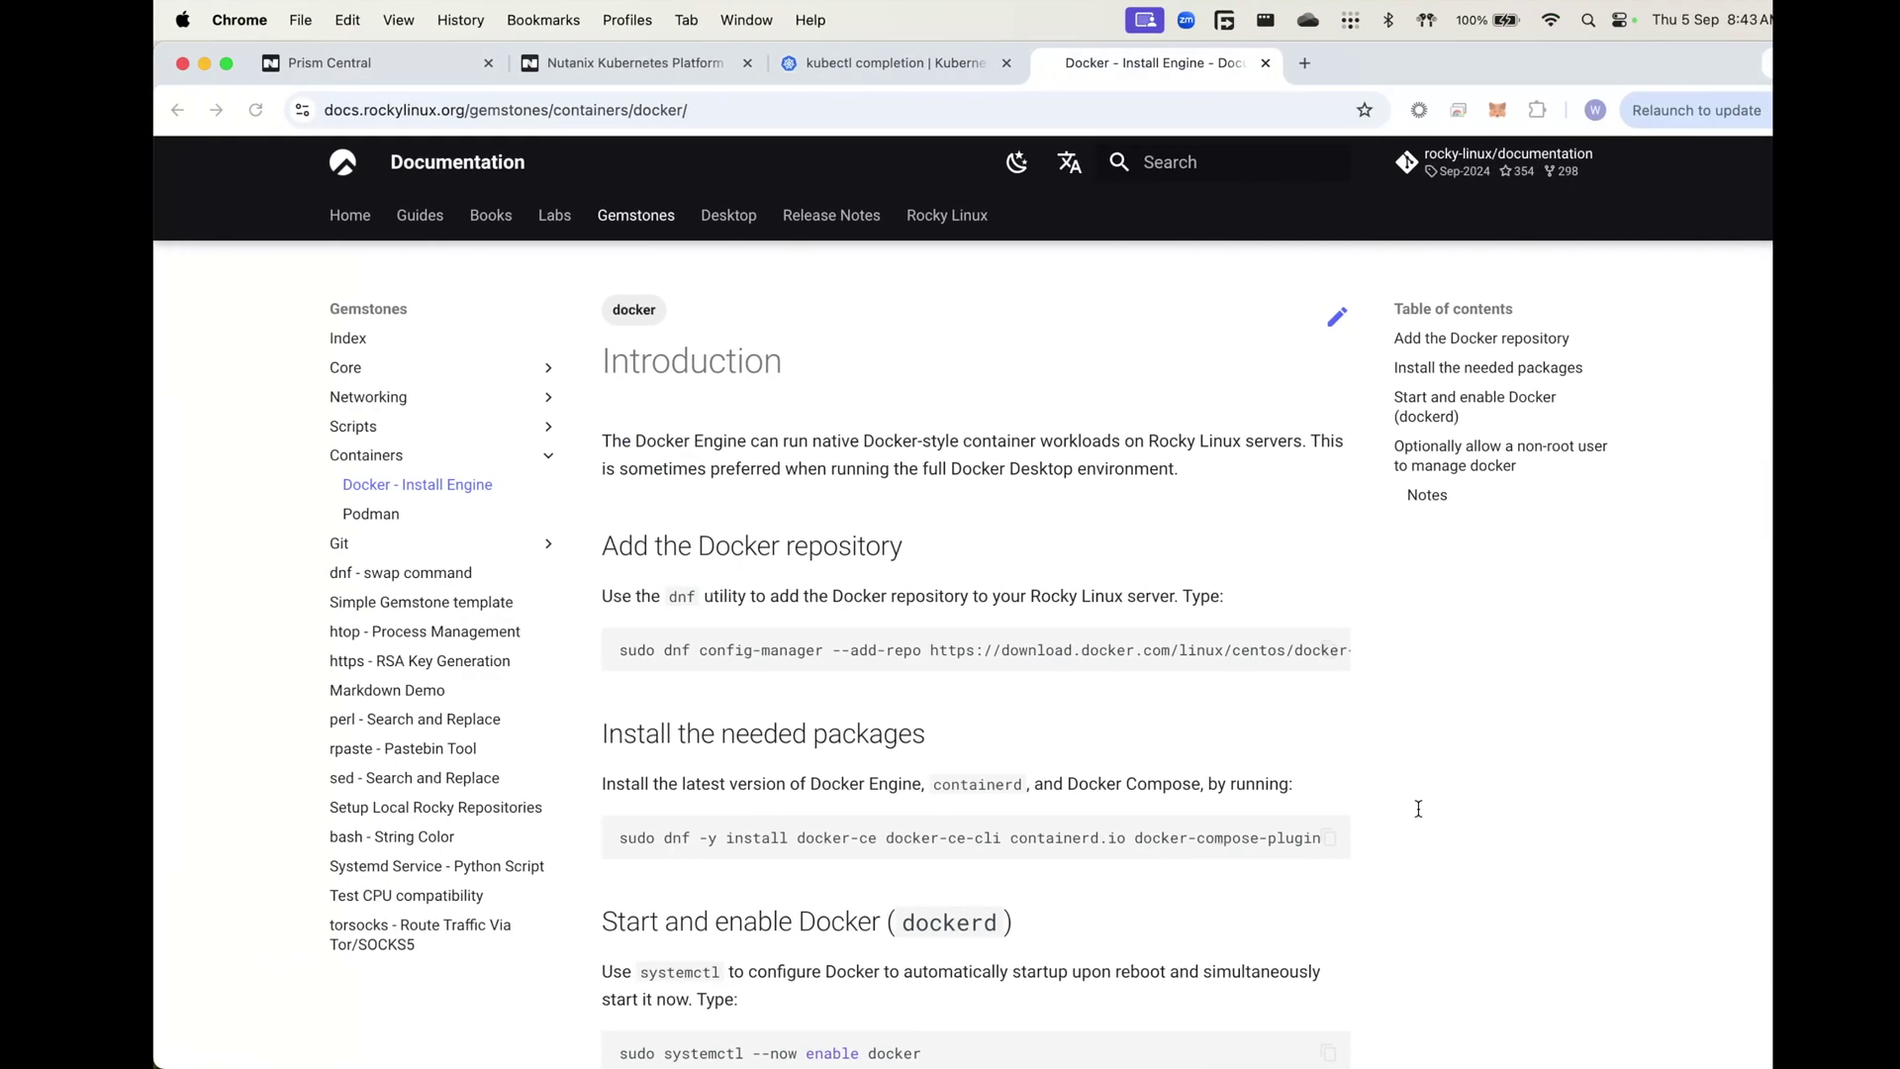
scroll(1405, 779, "down", 5)
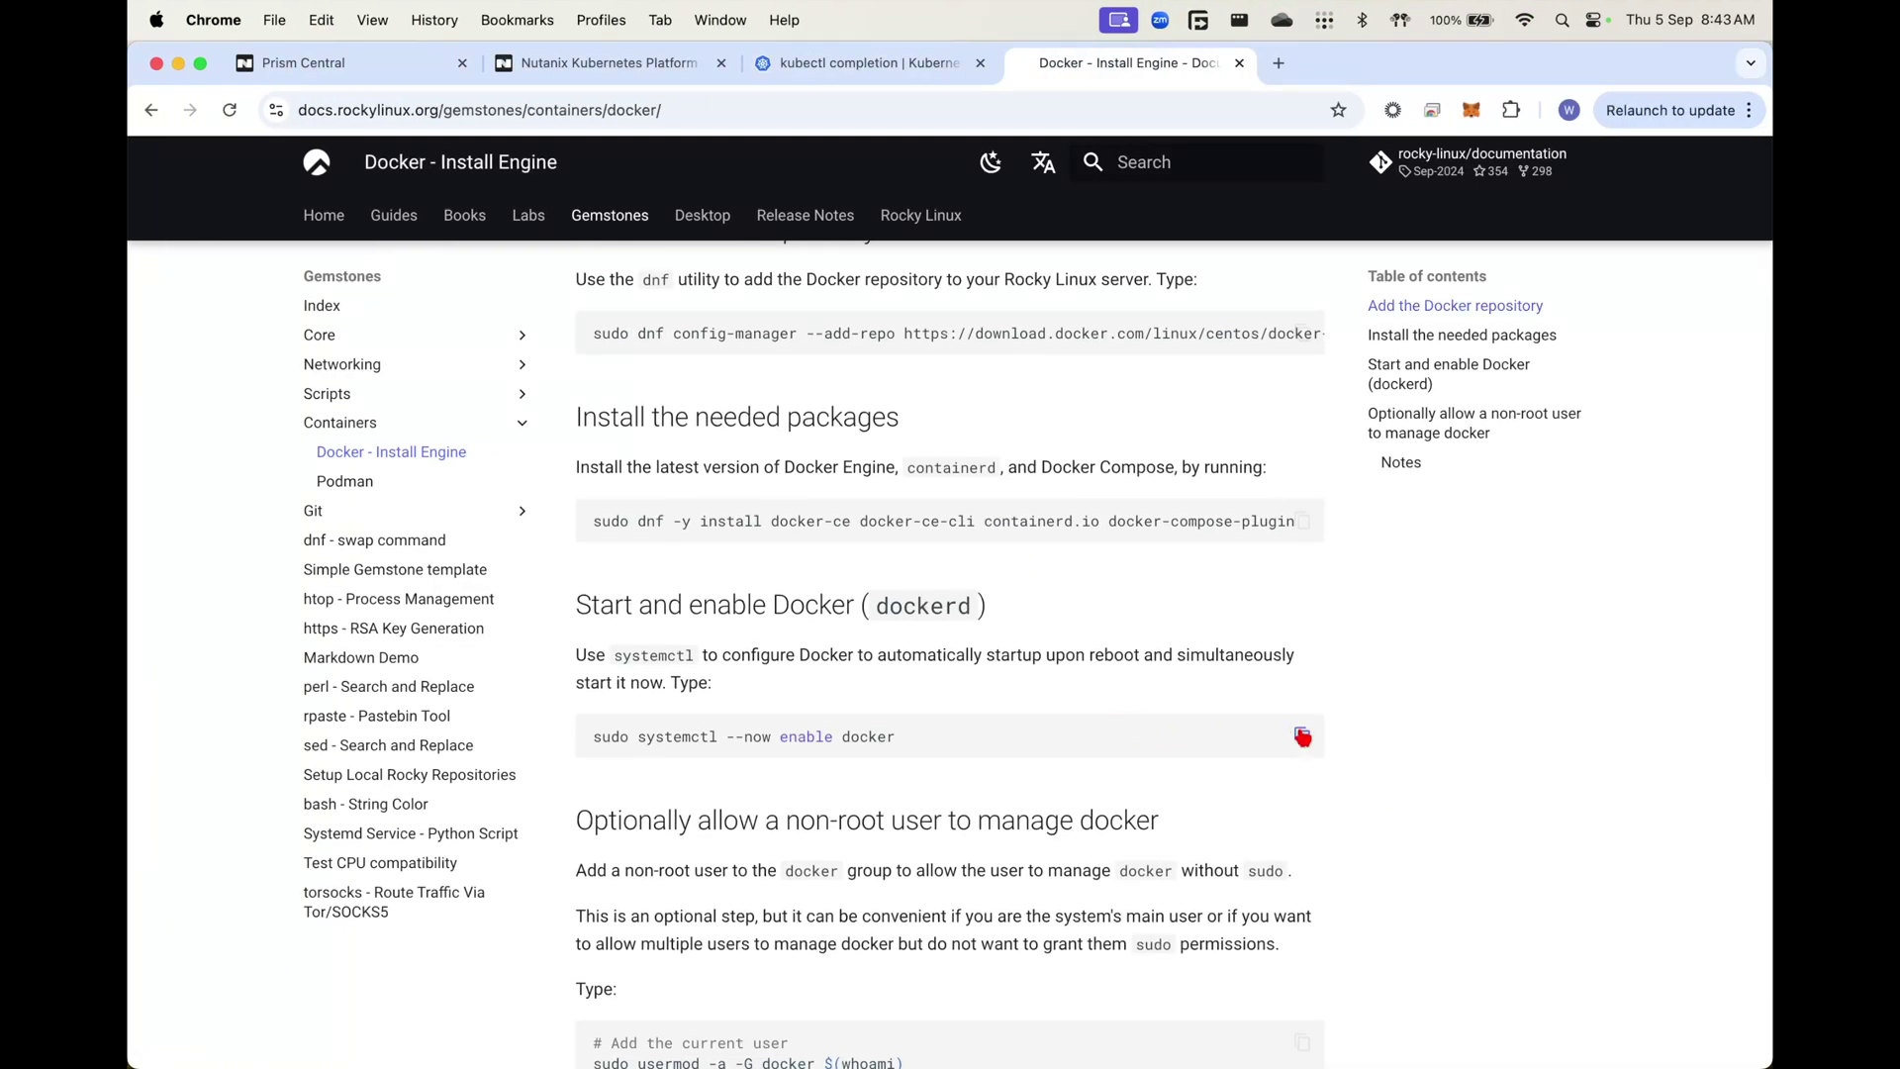
left_click(1302, 736)
key("ctrl+Left")
key("super+v")
key("Return")
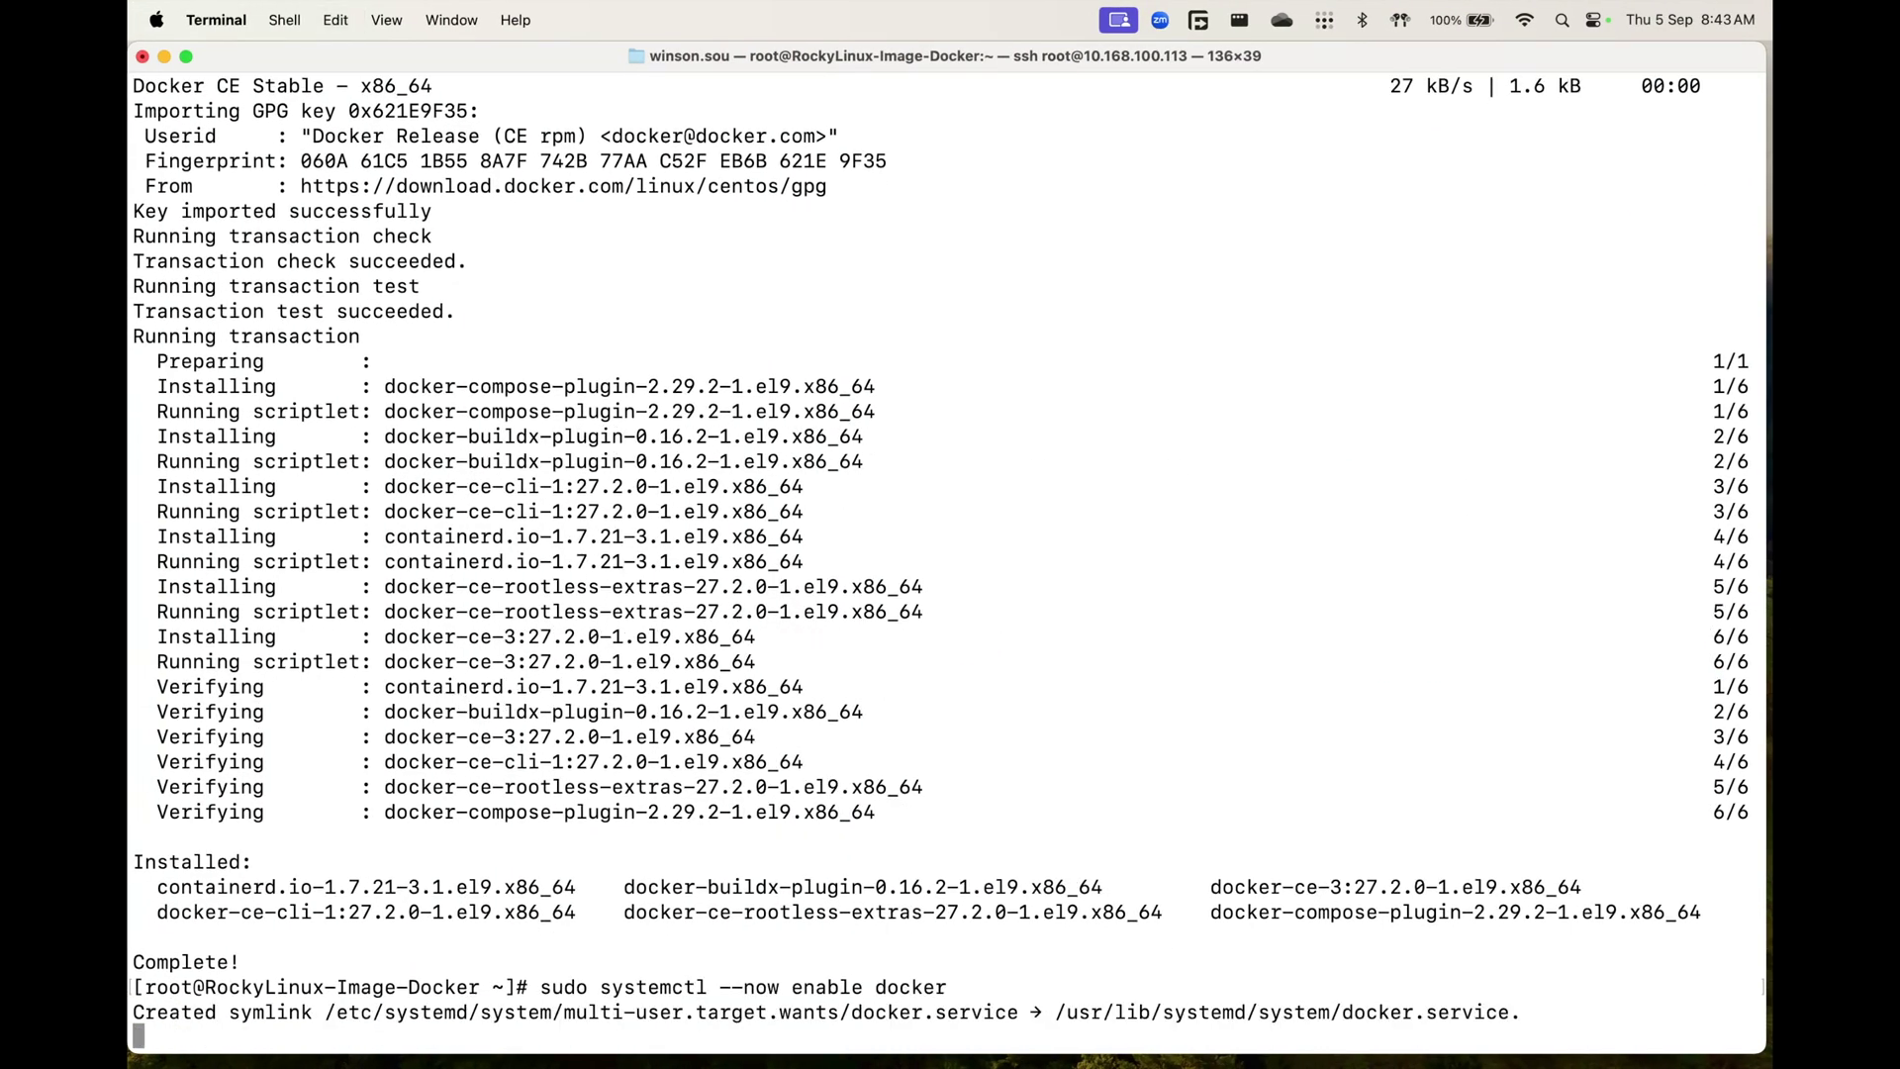
List the Docker containers with docker ps and try docker ps -A
type("docker ps")
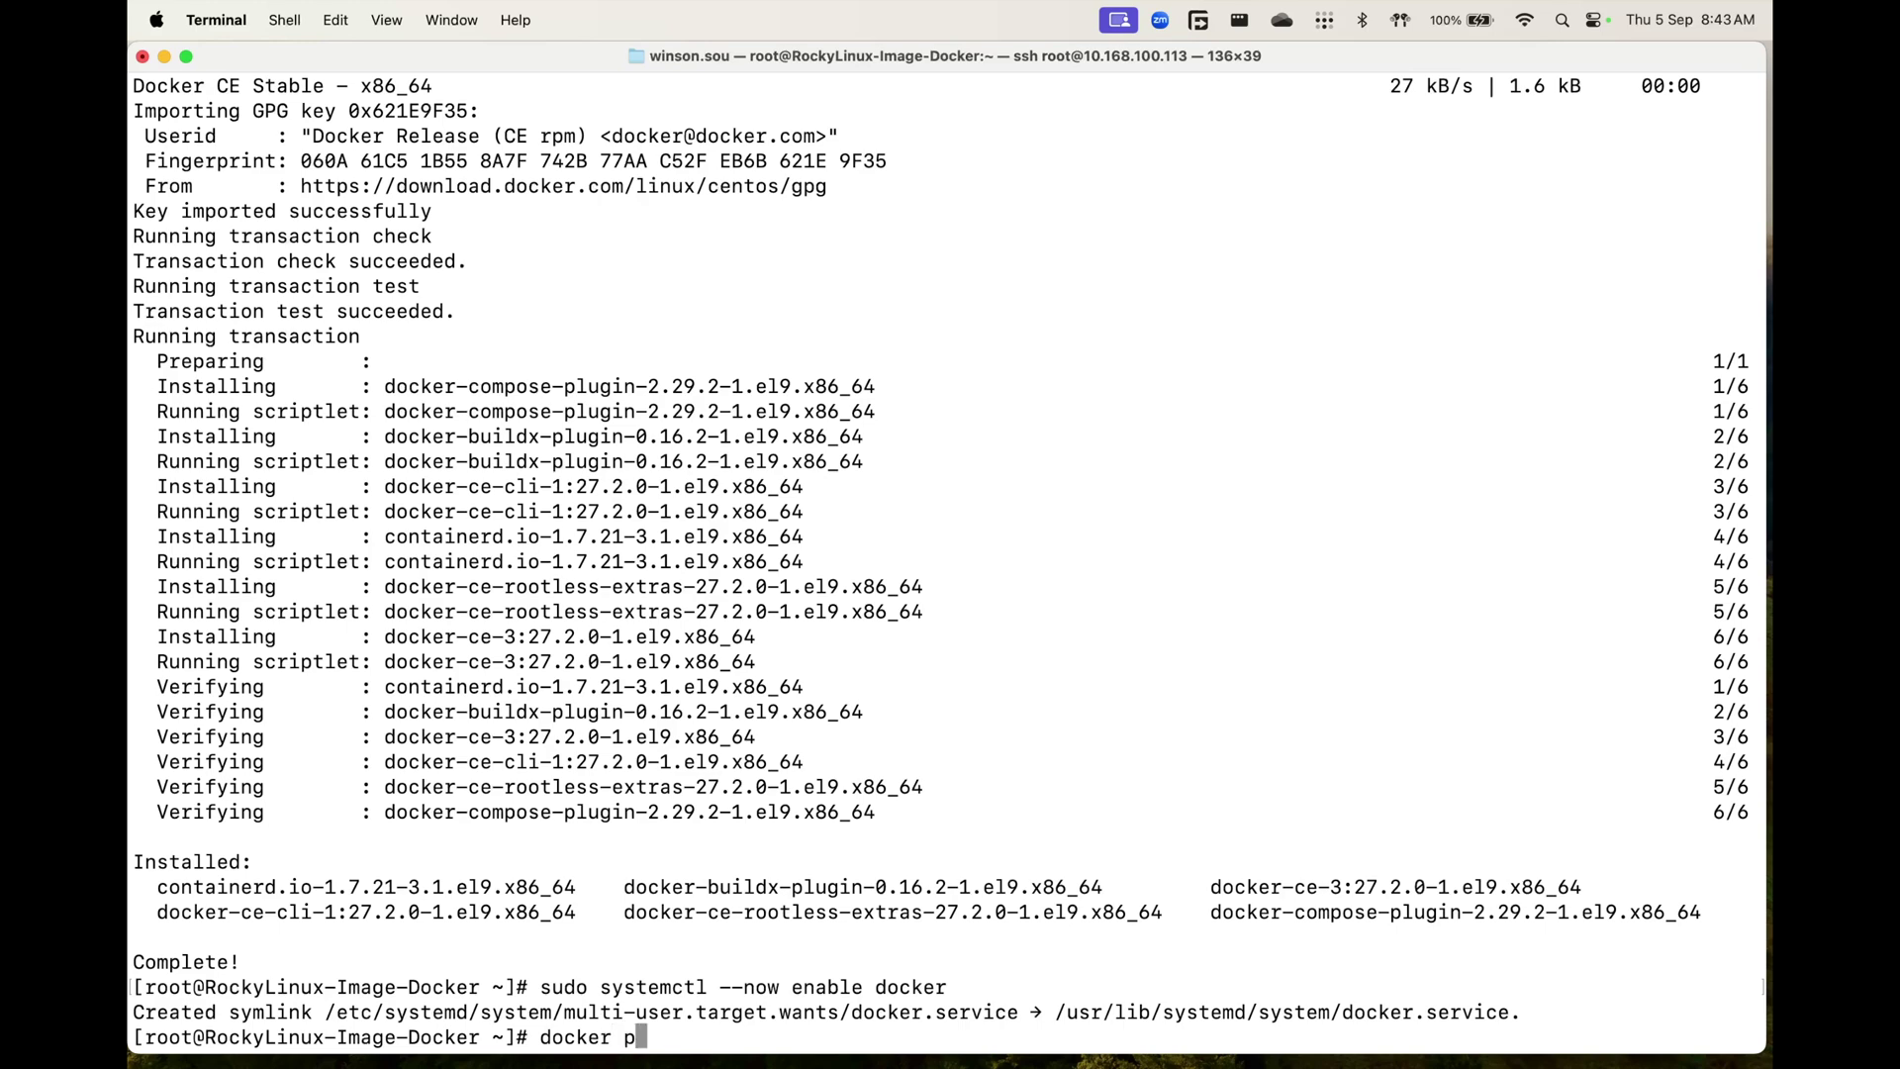
key("Return")
type("docker ps -A")
key("Return")
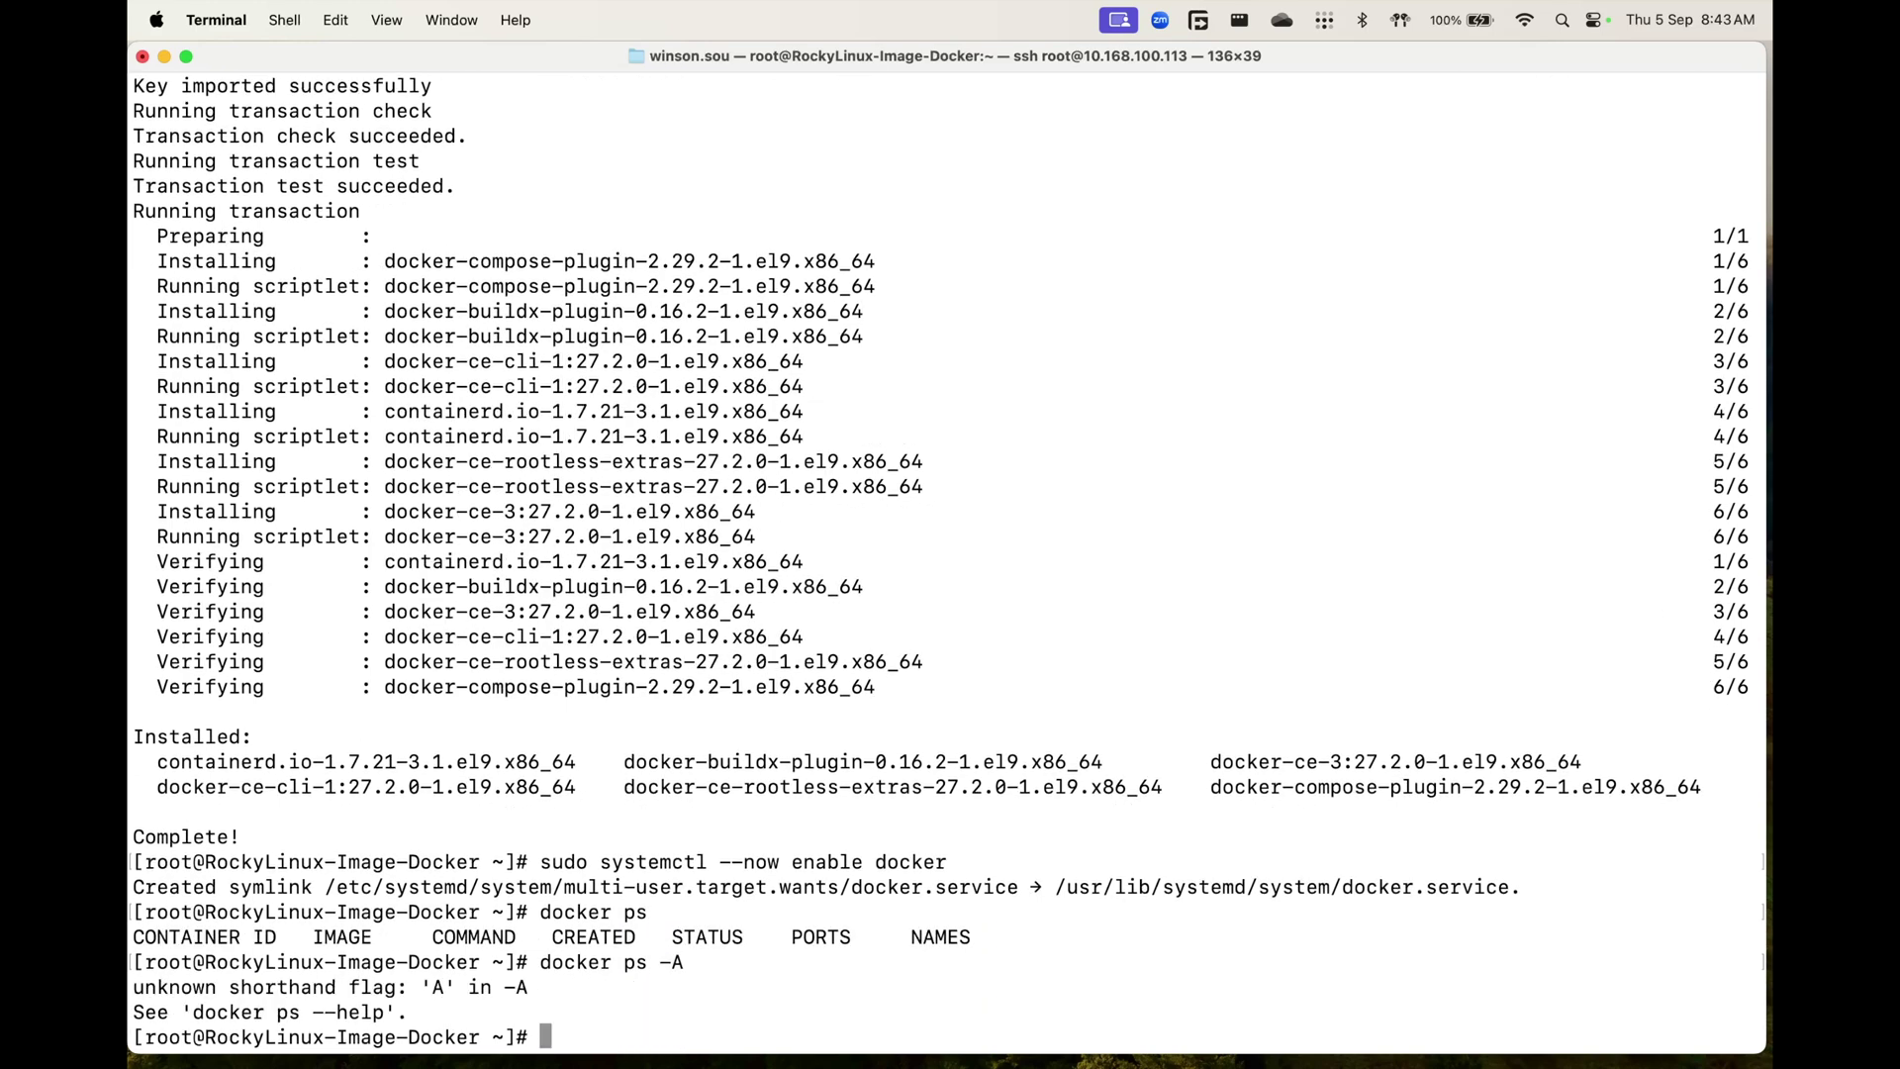
Test Docker by pulling the nginx image and removing it again with docker image rm nginx
type("docker pull nginx")
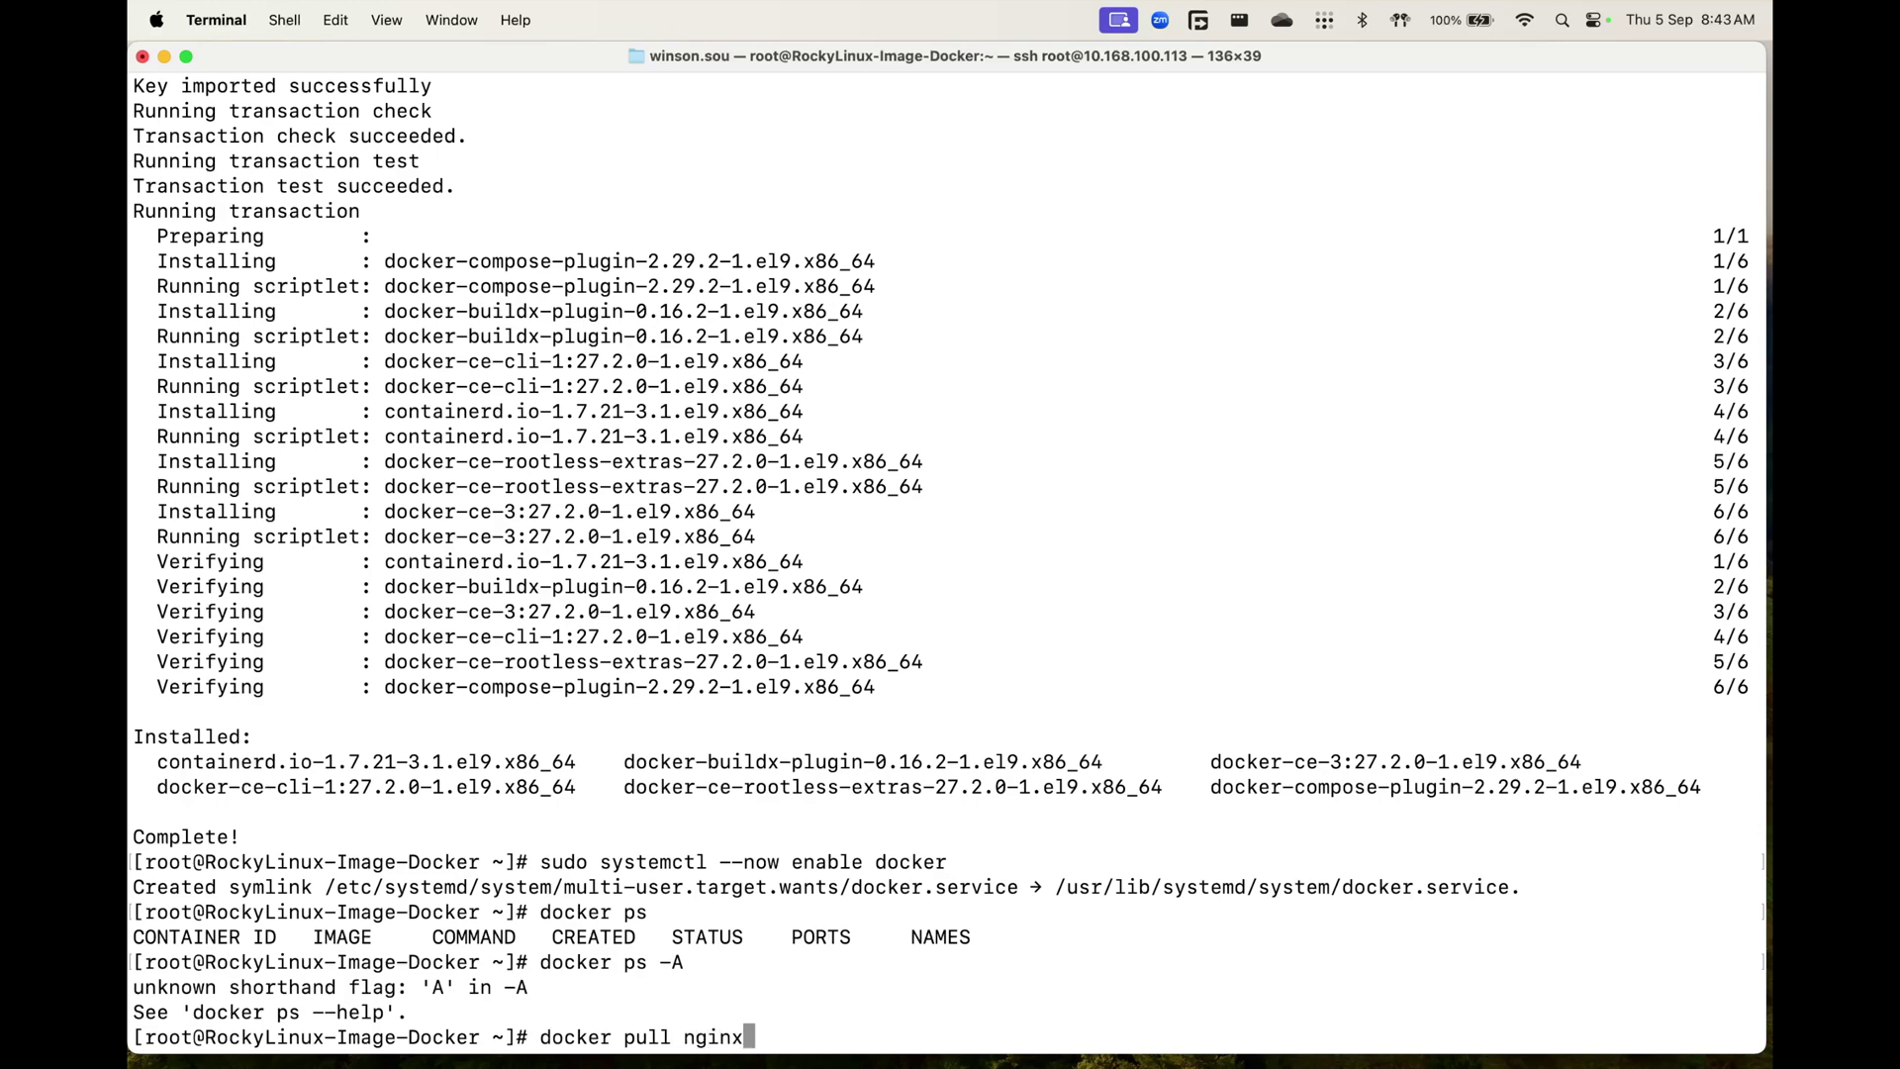
key("Return")
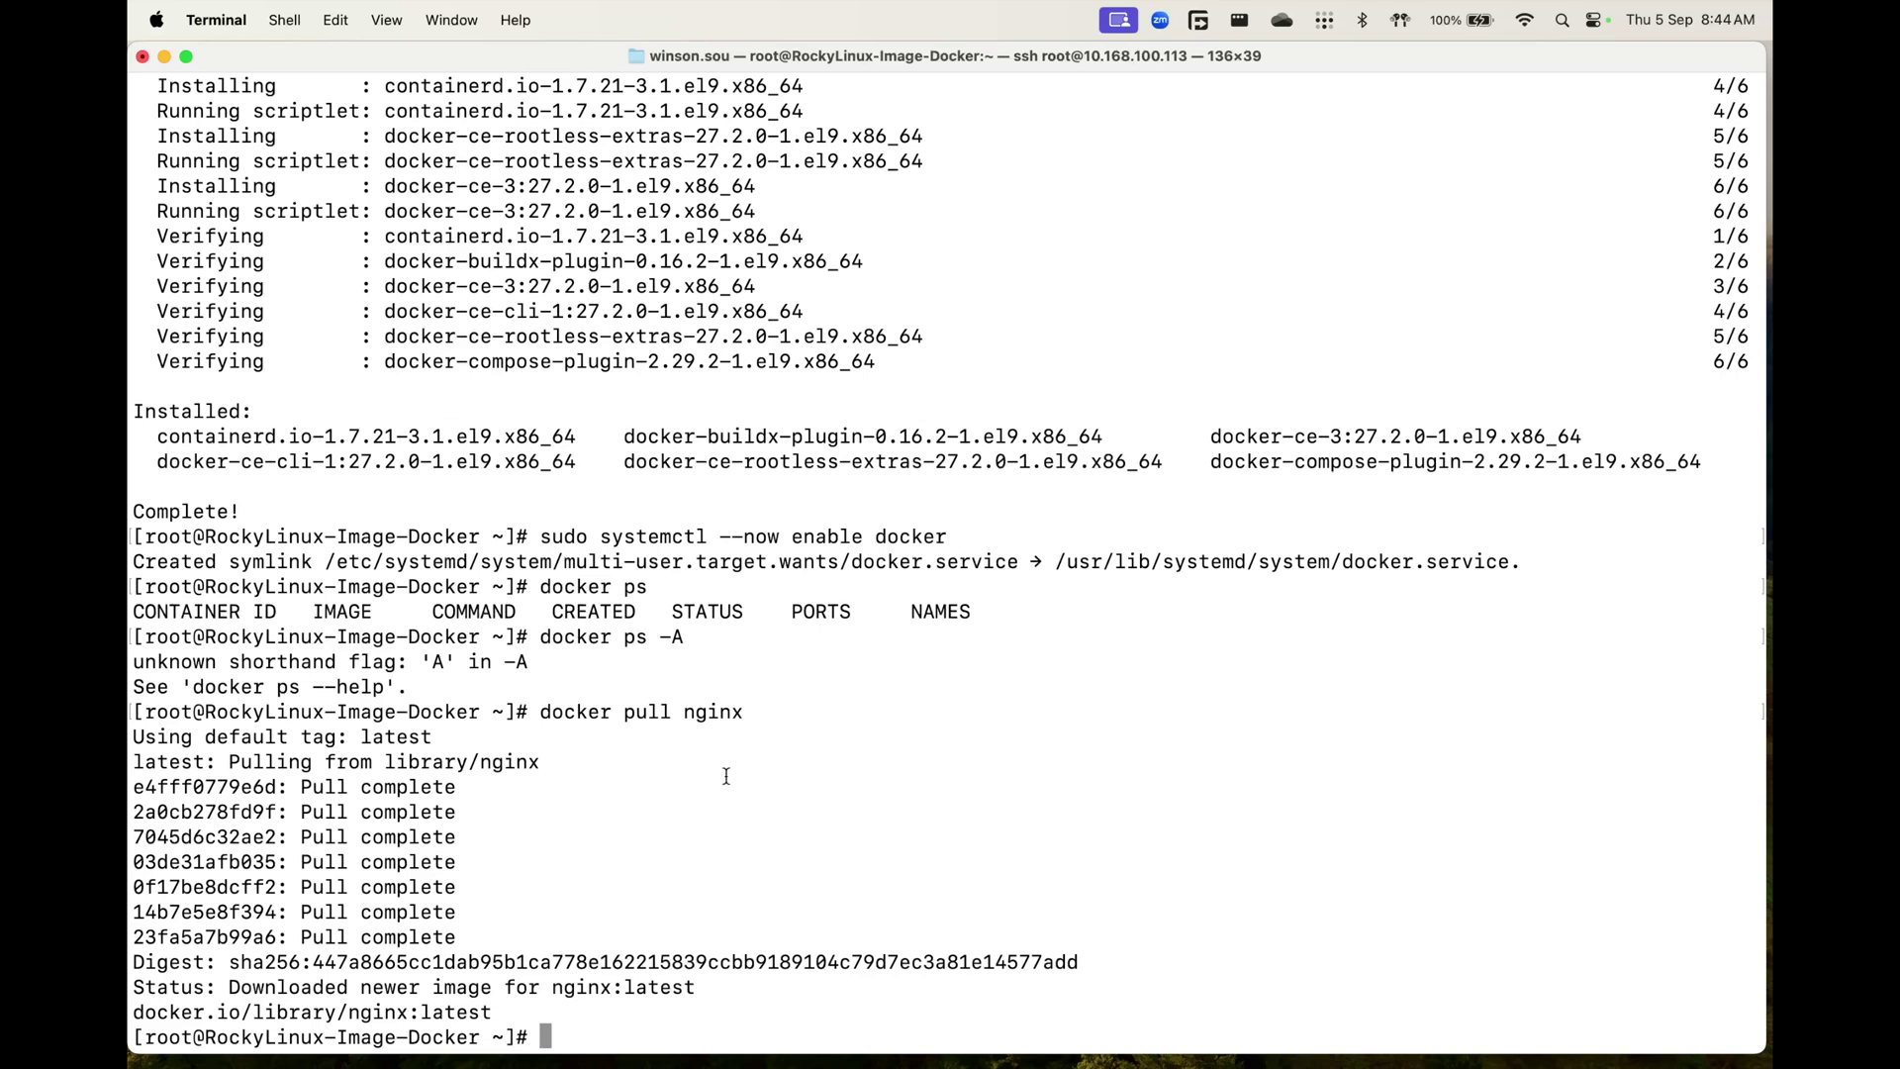
key("Return")
key("Return")
key("Return")
type("docker")
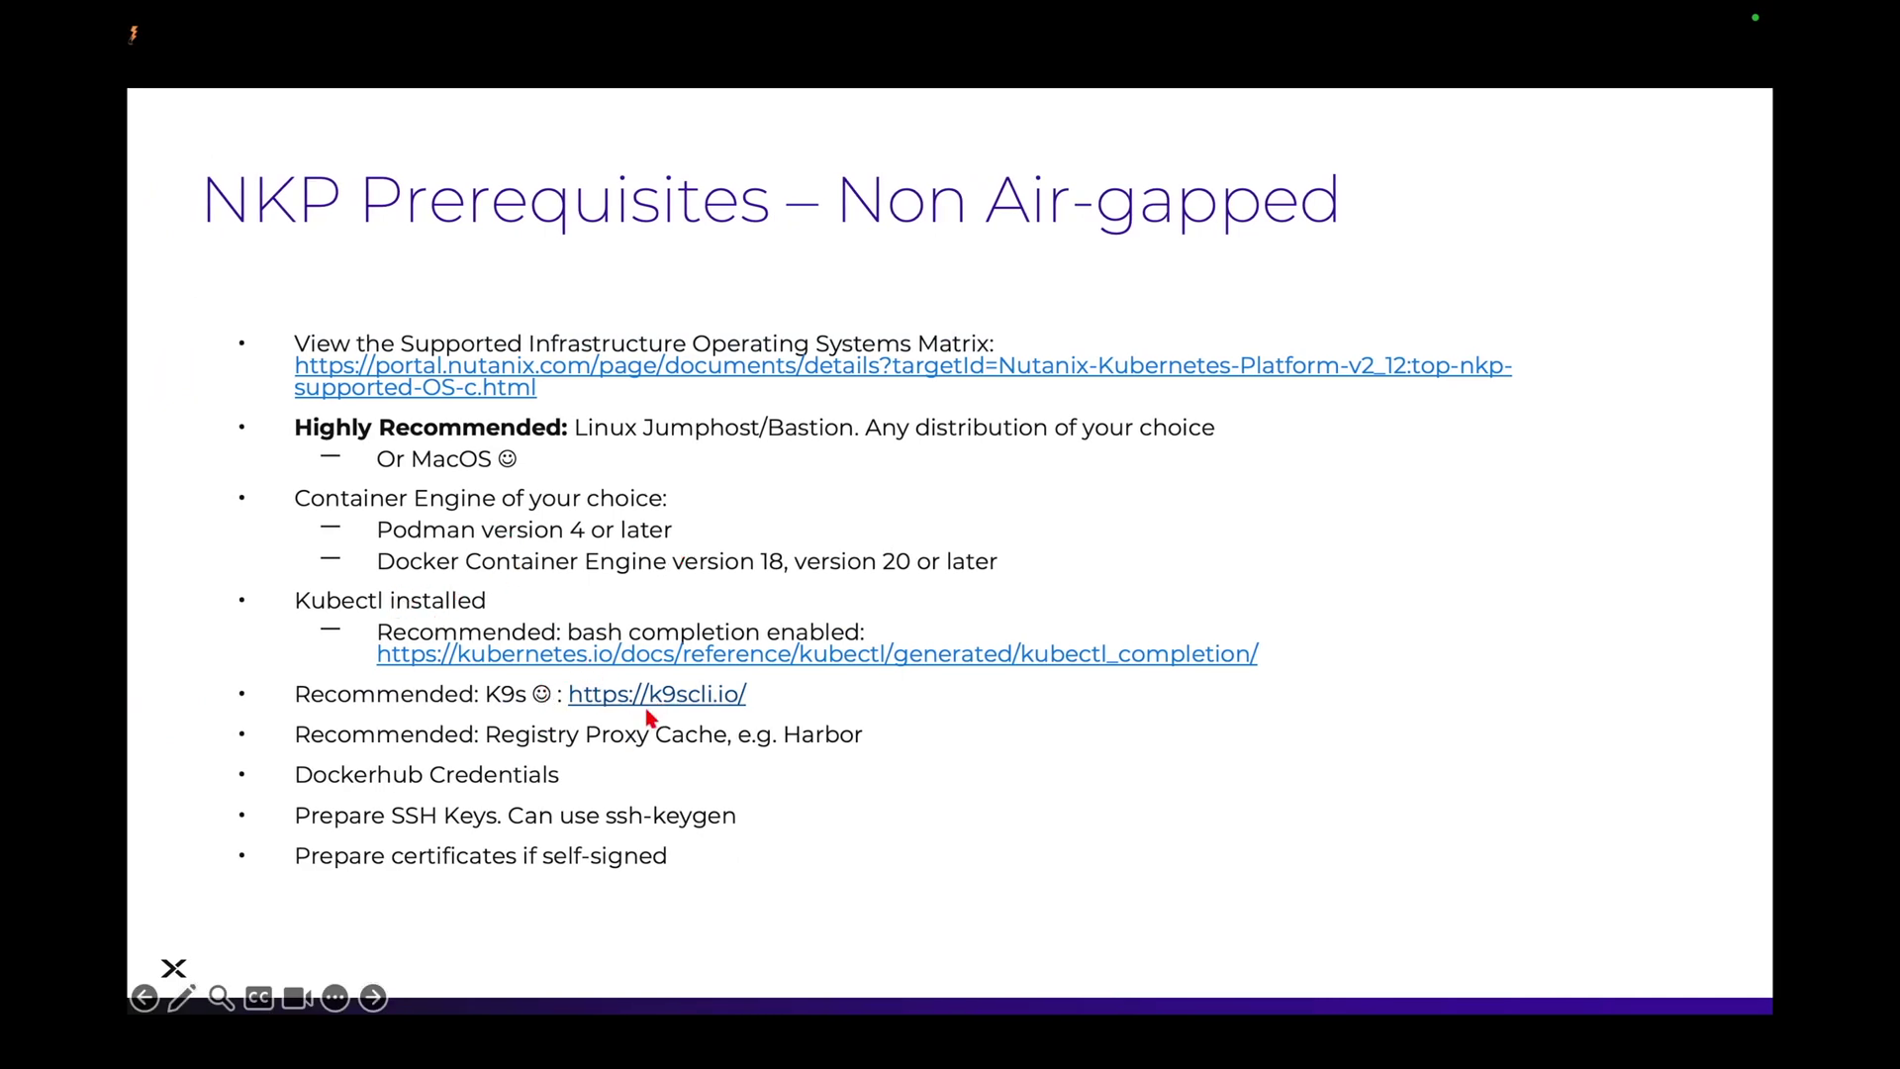
Switch to Terminal and run the script on the Docker VM that installs bash-completion, kubectl with the alias k, Helm and K9s
key("ctrl+Right")
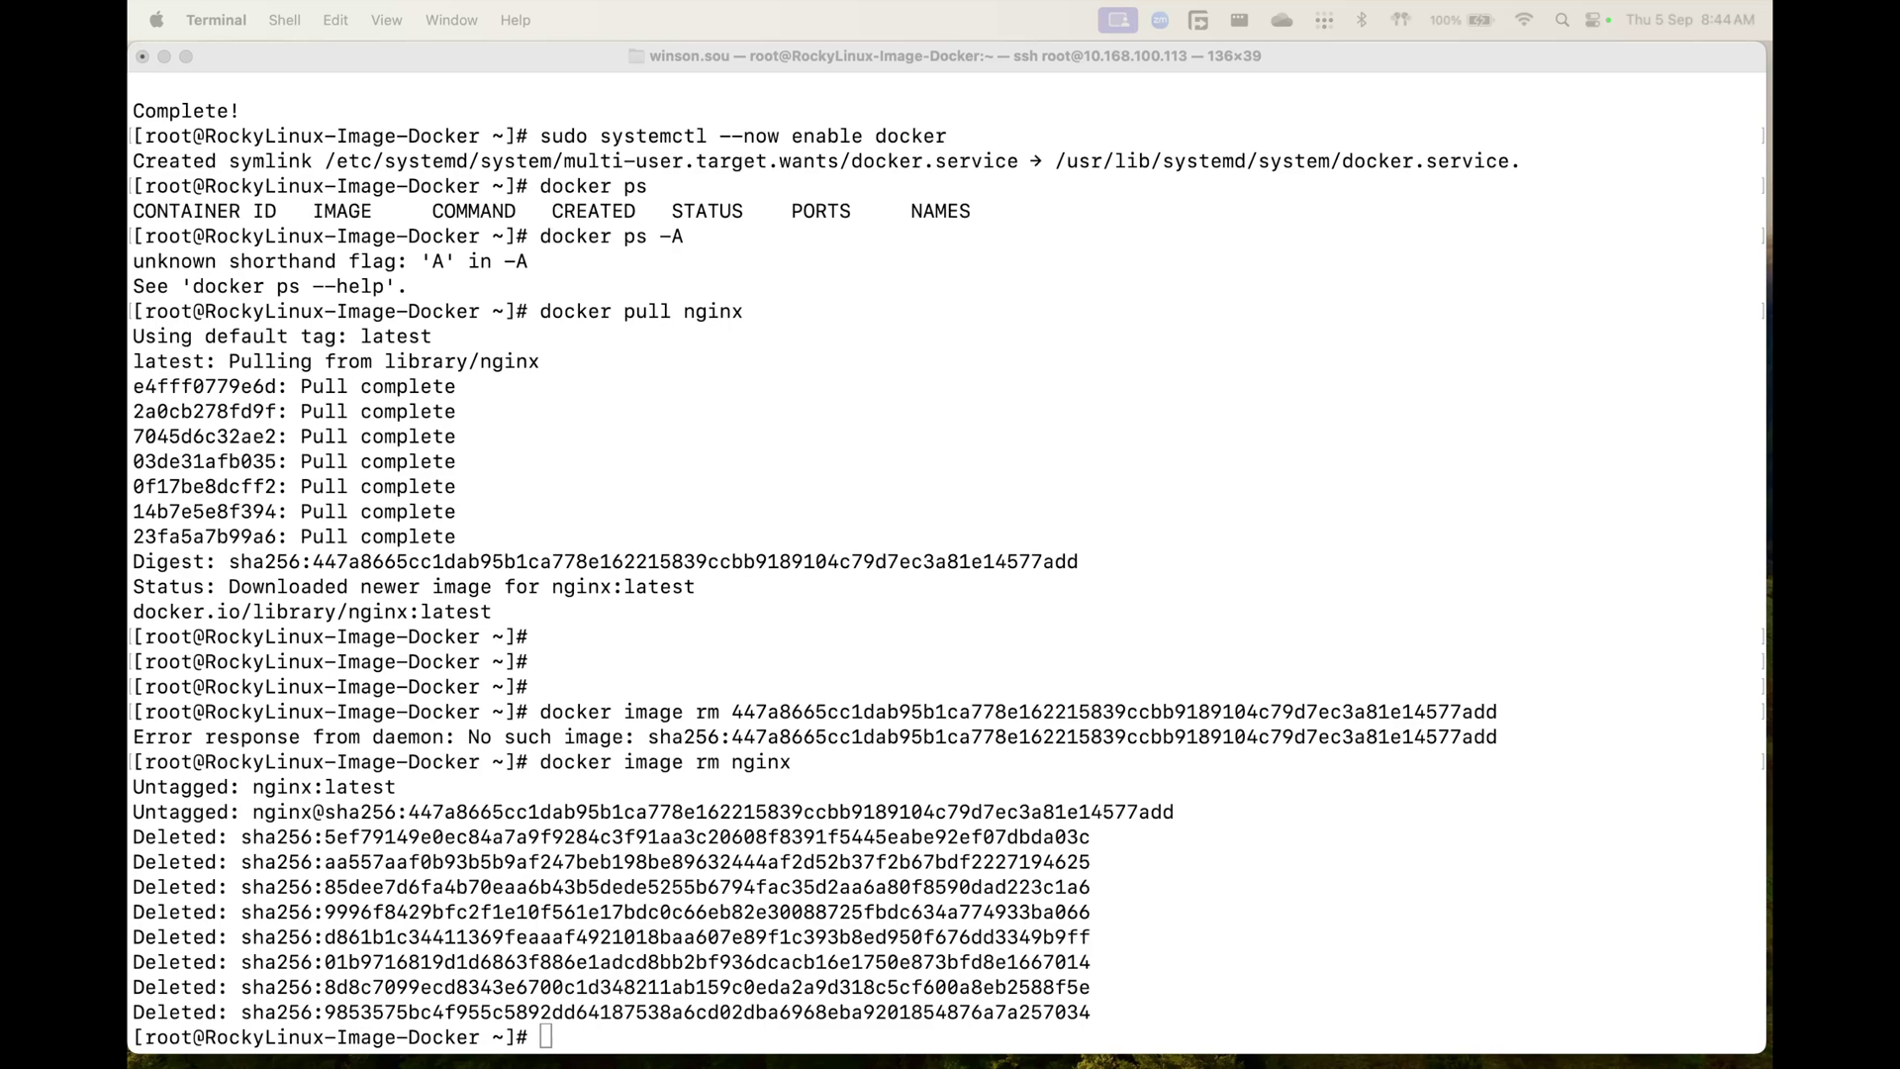
left_click(721, 803)
type("#Install Bash Completion if not already installed dnf install -y bash-completion #Install kubectl curl -LO \"https://dl.k8s.io/release/$(curl -L -s https://dl.k8s.io/release/stable.txt)/bin/linux/amd64/kubectl\" sudo install -o root -g root -m 0755 kubectl /usr/local/bin/kubectl #Configure kubectl bash completion source <(kubectl completion bash) # set up autocomplete in bash into the current shell, bash-completion package should be installed first. echo \"source <(kubectl completion bash)\" >> ~/.bashrc # add autocomplete permanently to your bash shell. echo \"alias k=kubectl\" >> ~/.bashrc echo \"complete -o default -F __start_kubectl k\" >> ~/.bashrc #Install Helm curl https://raw.githubusercontent.com/helm/helm/main/scripts/get-helm-3 | bash source <(helm completion bash) # set up autocomplete in bash into the current shell, bash-completion package should be installed first. echo \"source <(helm completion bash)\" >> ~/.bashrc # add autocomplete permanently to your bash shell. #Install K9s wget https://github.com/derailed/k9s/releases/latest/download/k9s_Linux_amd64.tar.gz tar zxvf k9s_Linux_amd64.tar.gz  mv k9s /usr/local/bin")
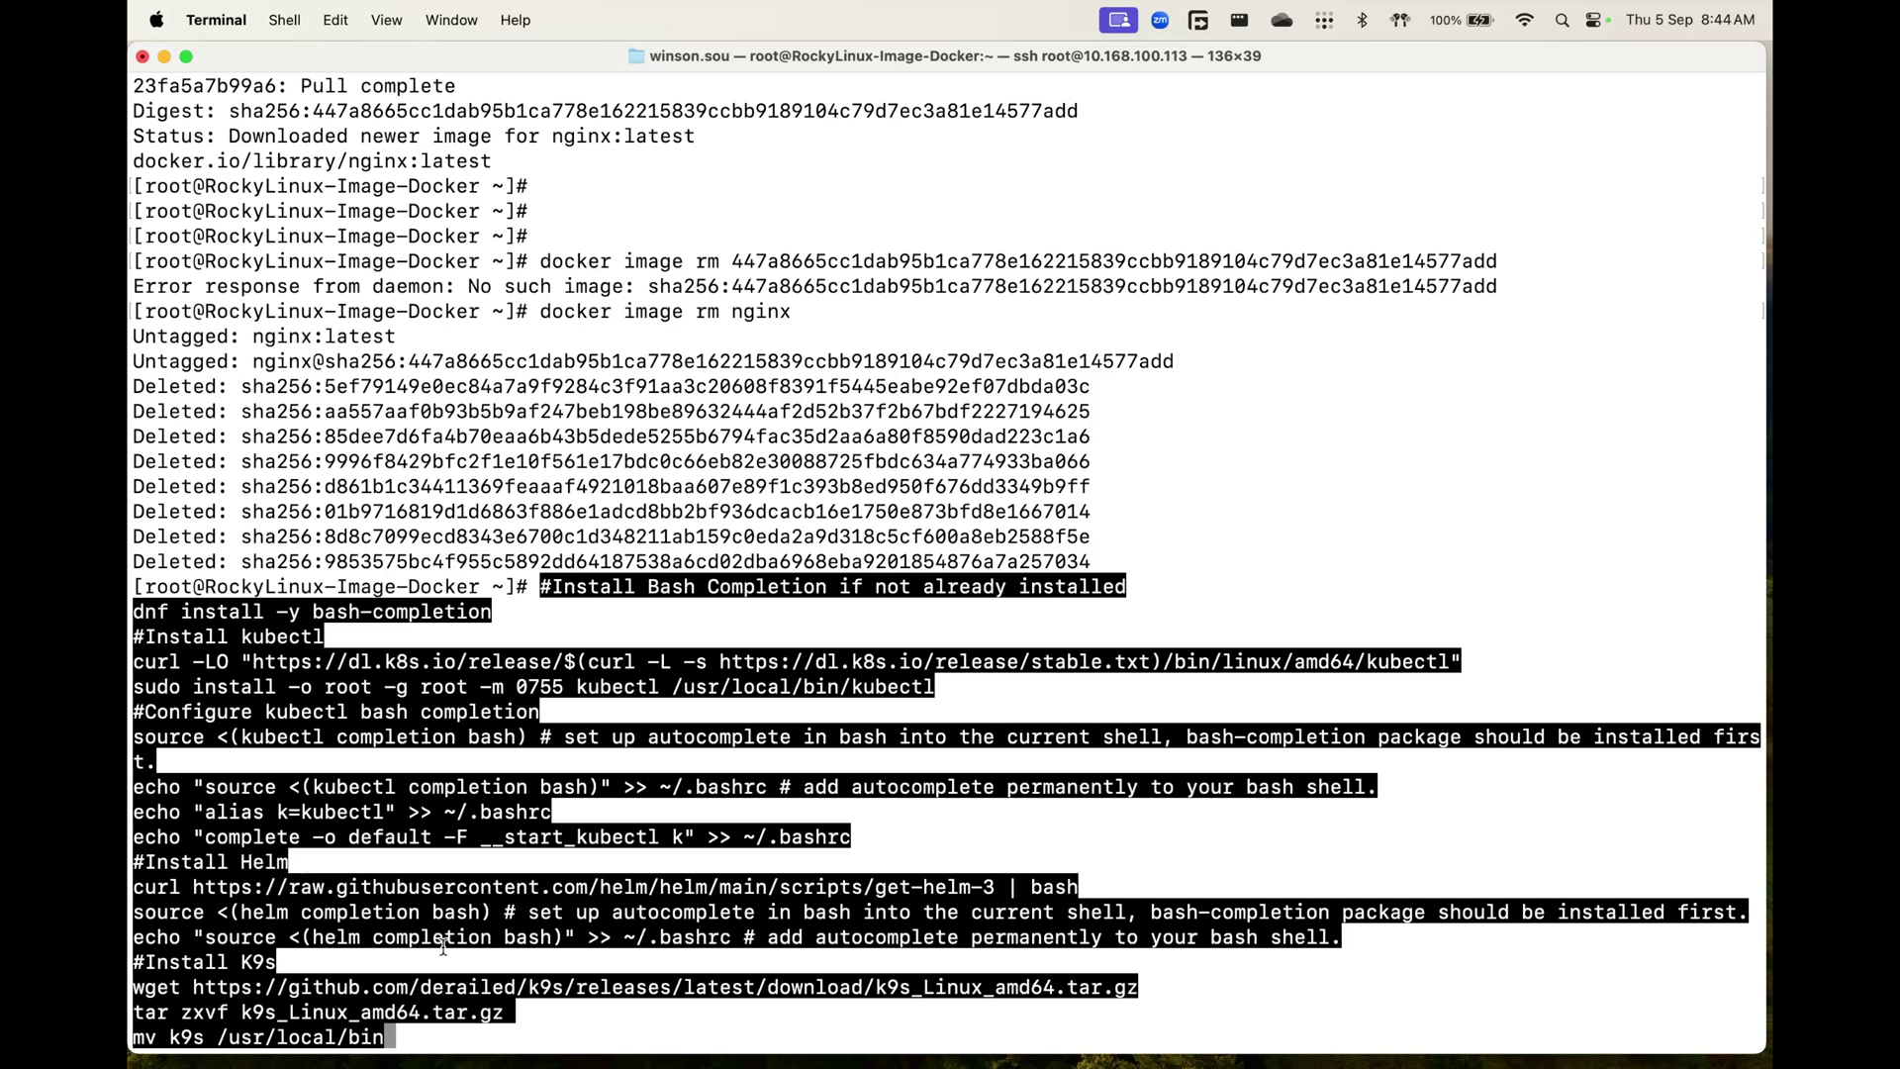
key("Return")
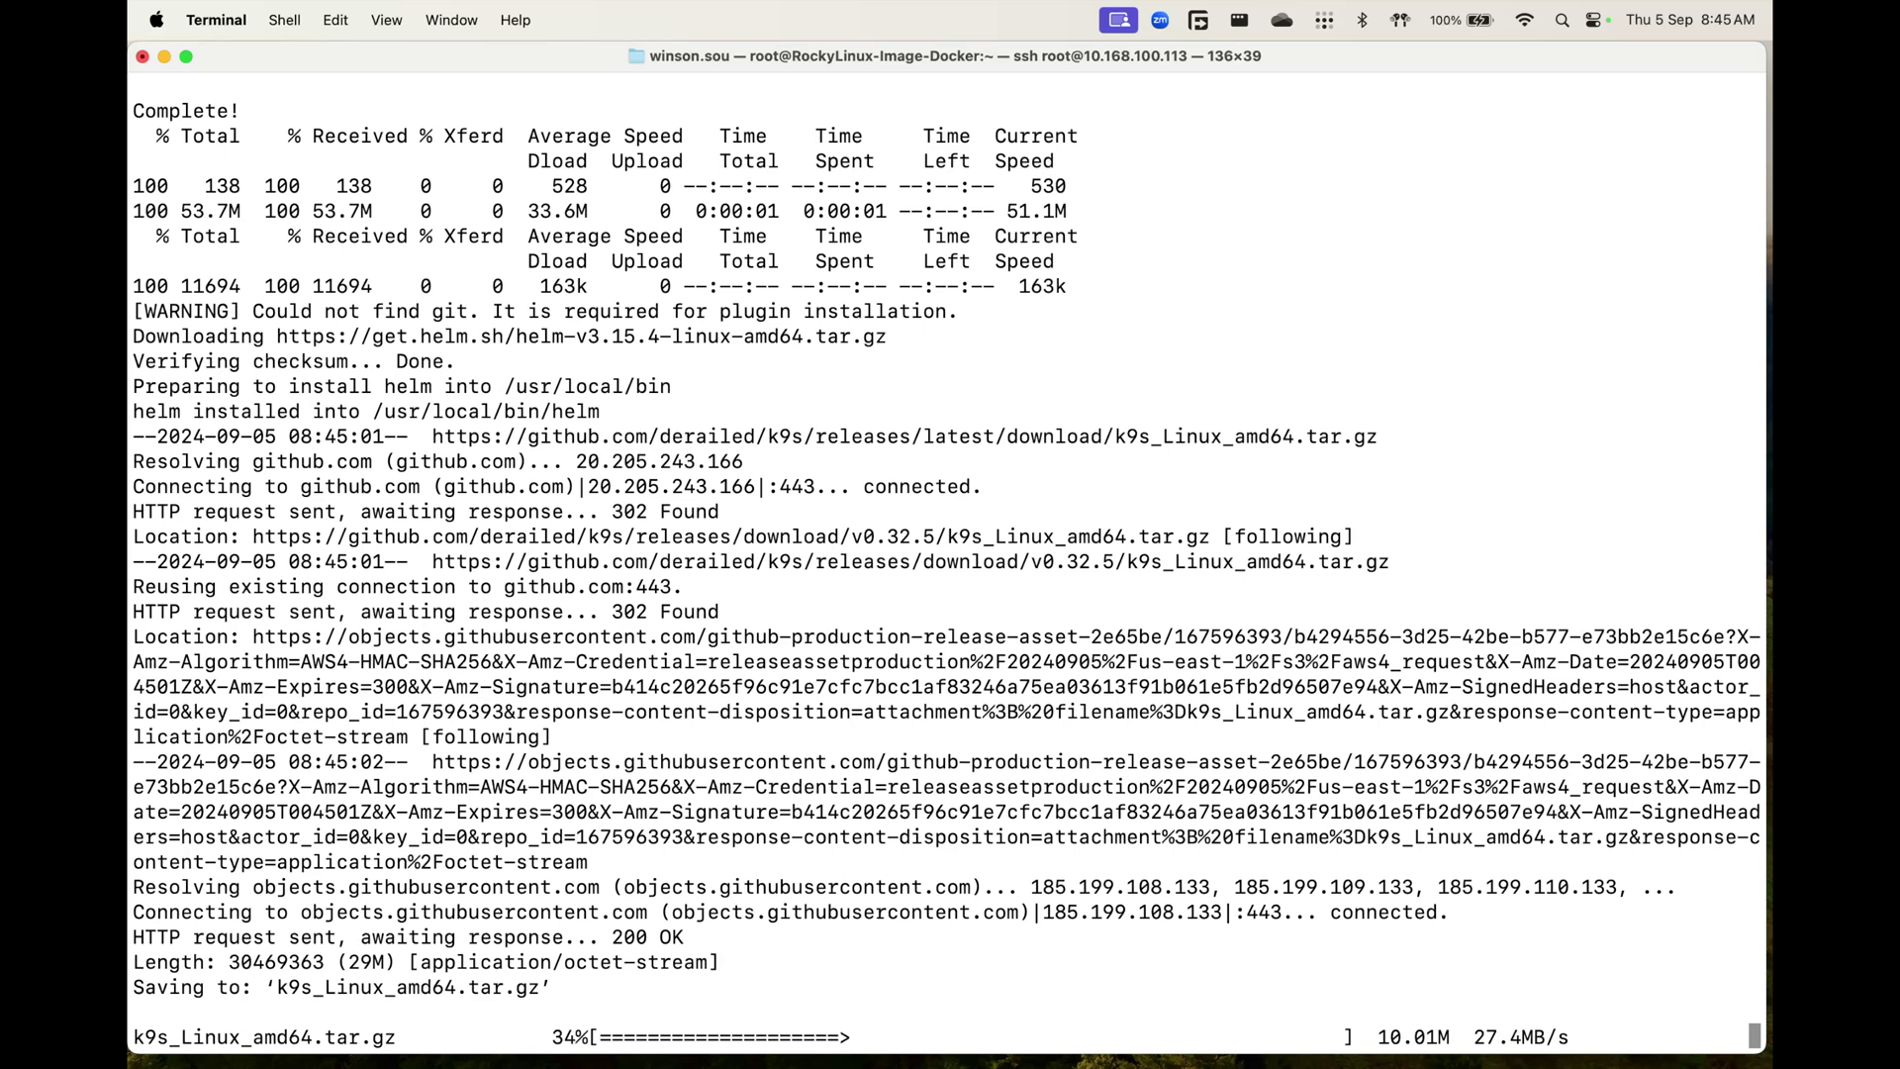
Check the new tools on the Docker VM by running kubectl, k9s and helm, quitting K9s in between
type("kubectl")
key("Return")
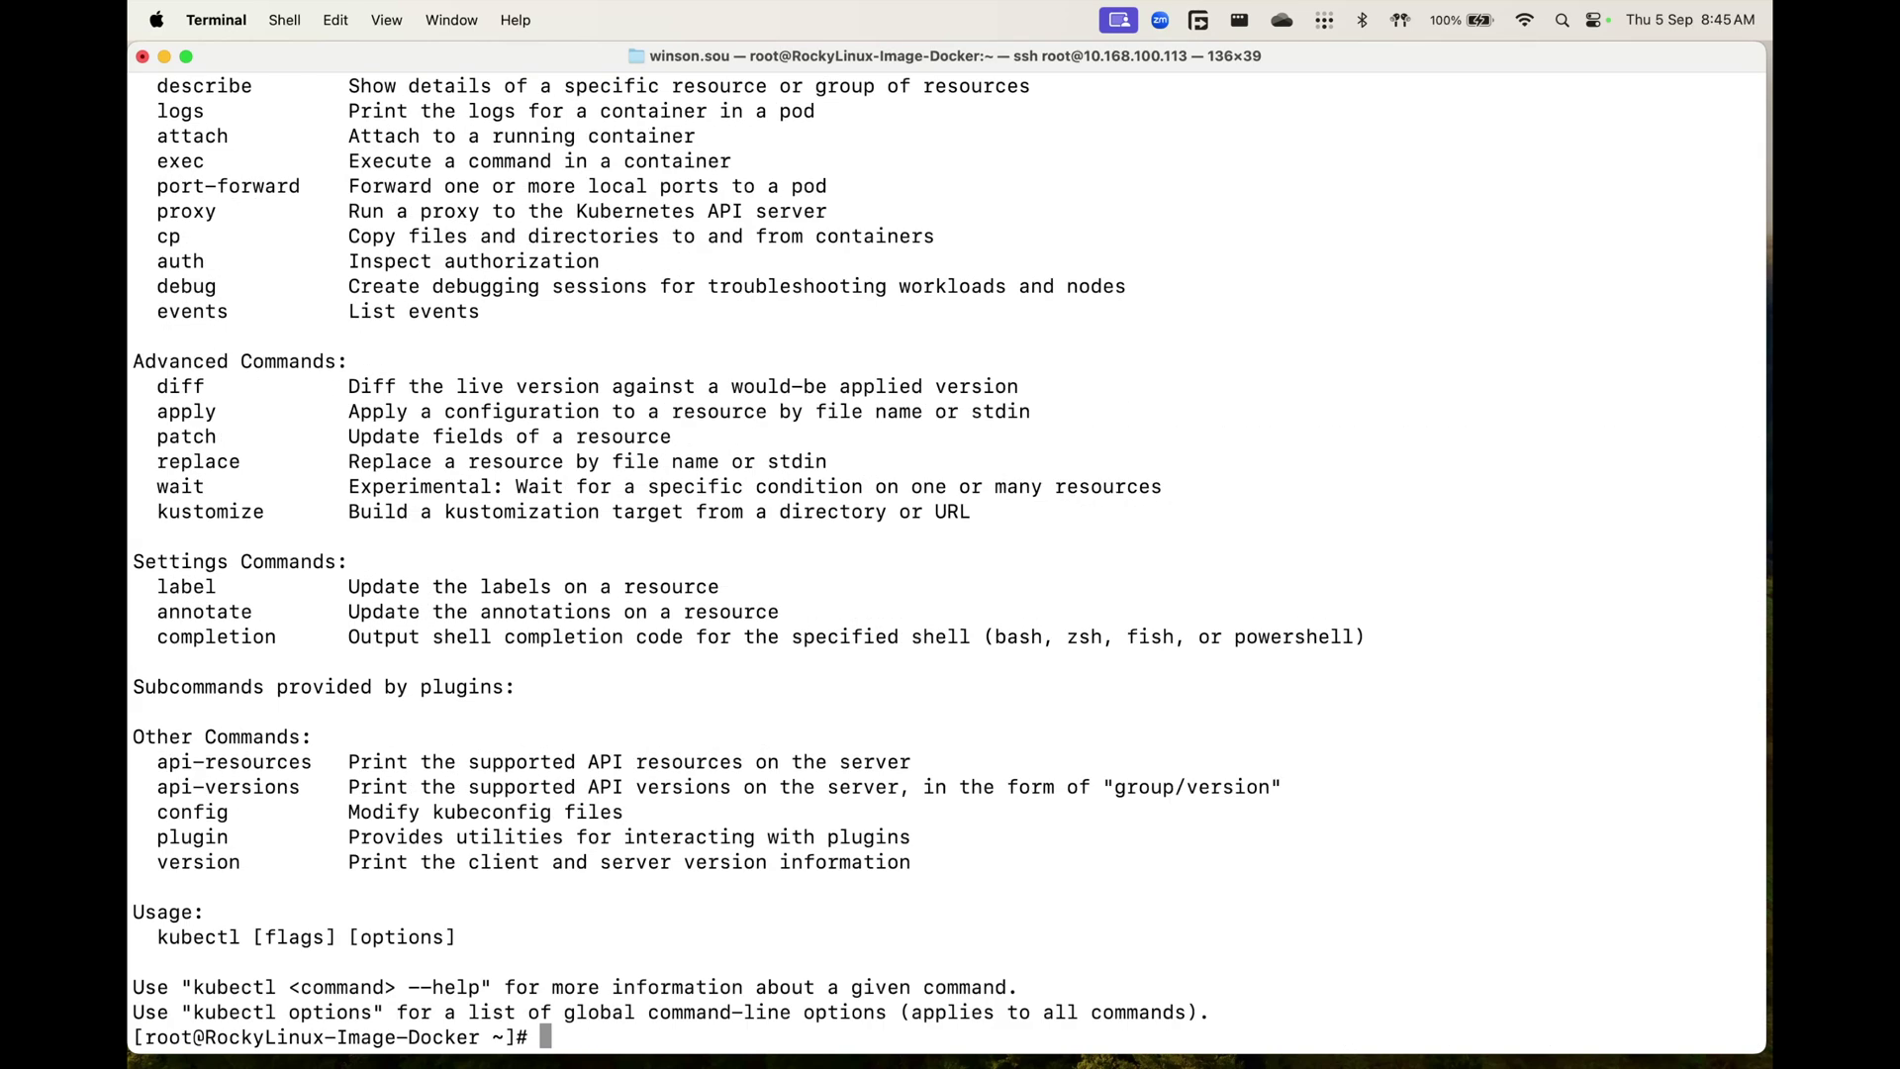
type("k9s")
key("Return")
key("ctrl+c")
key("ctrl+c")
type("helm")
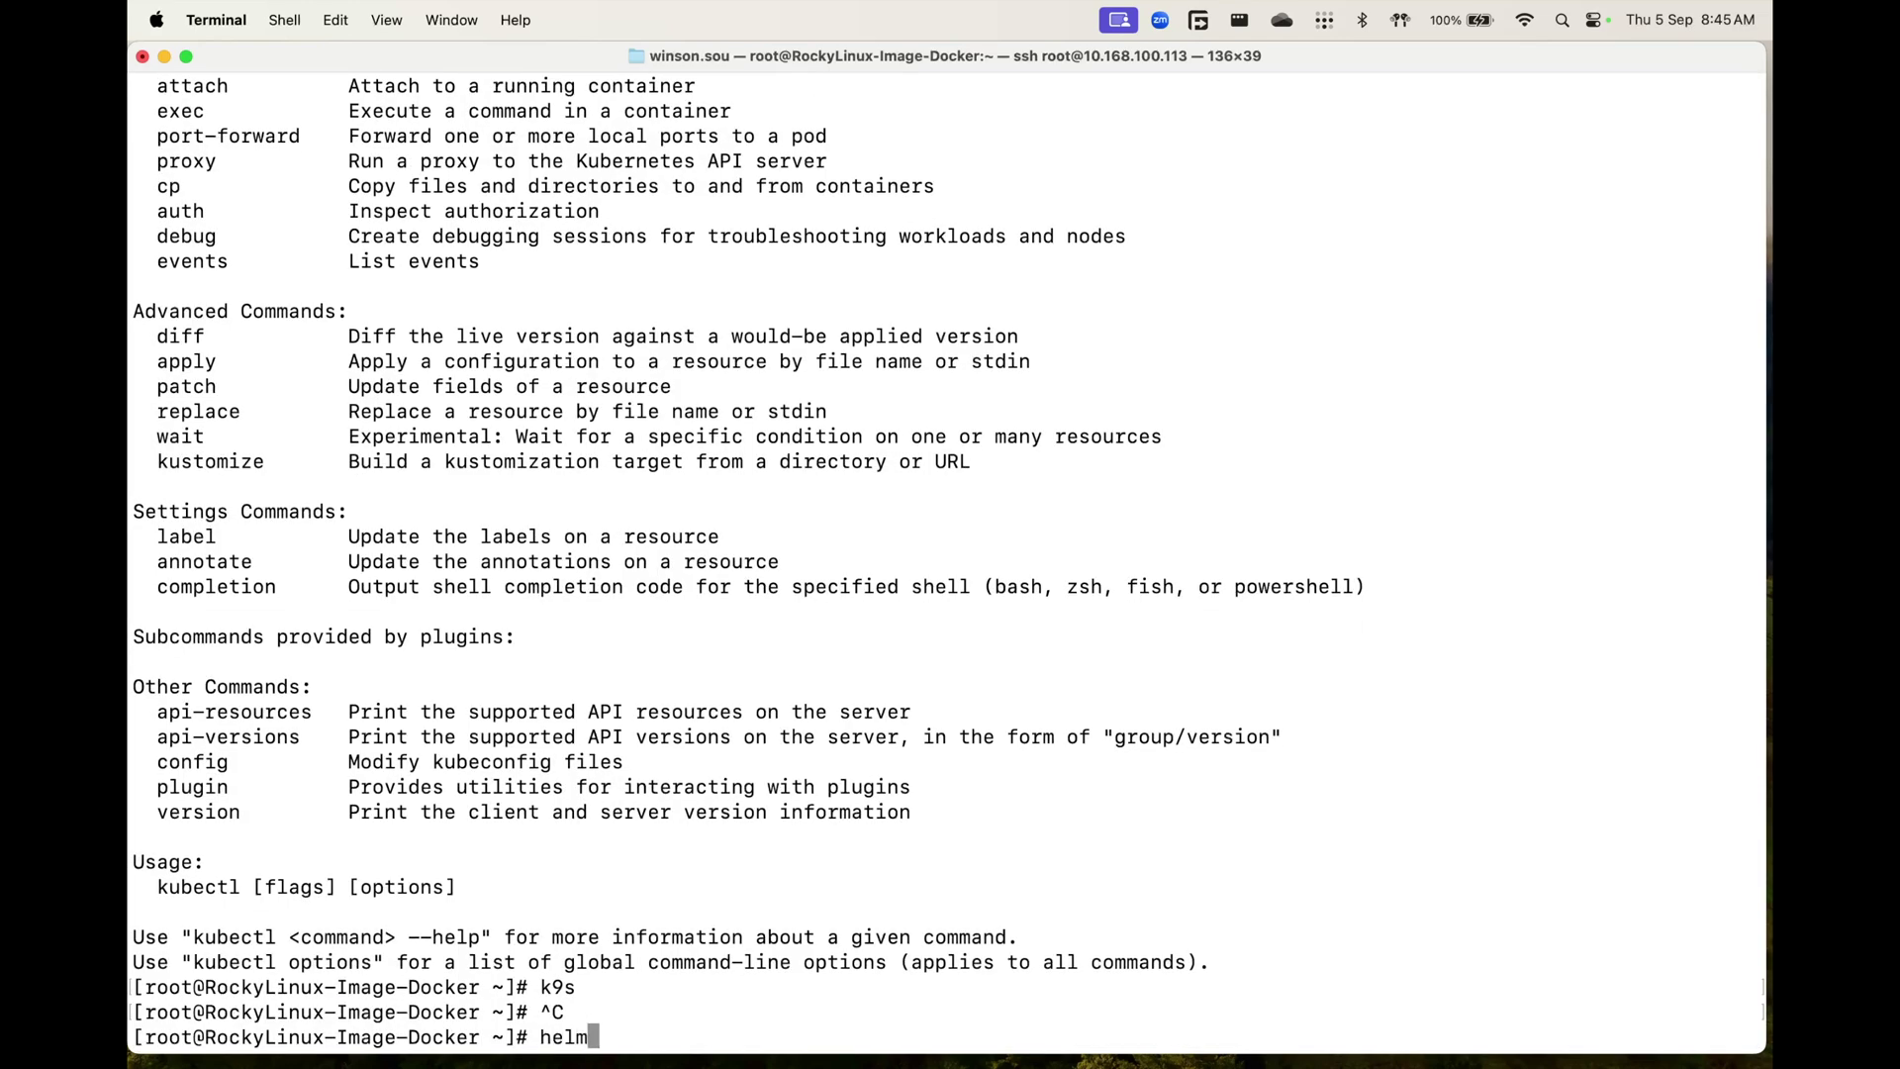
key("Return")
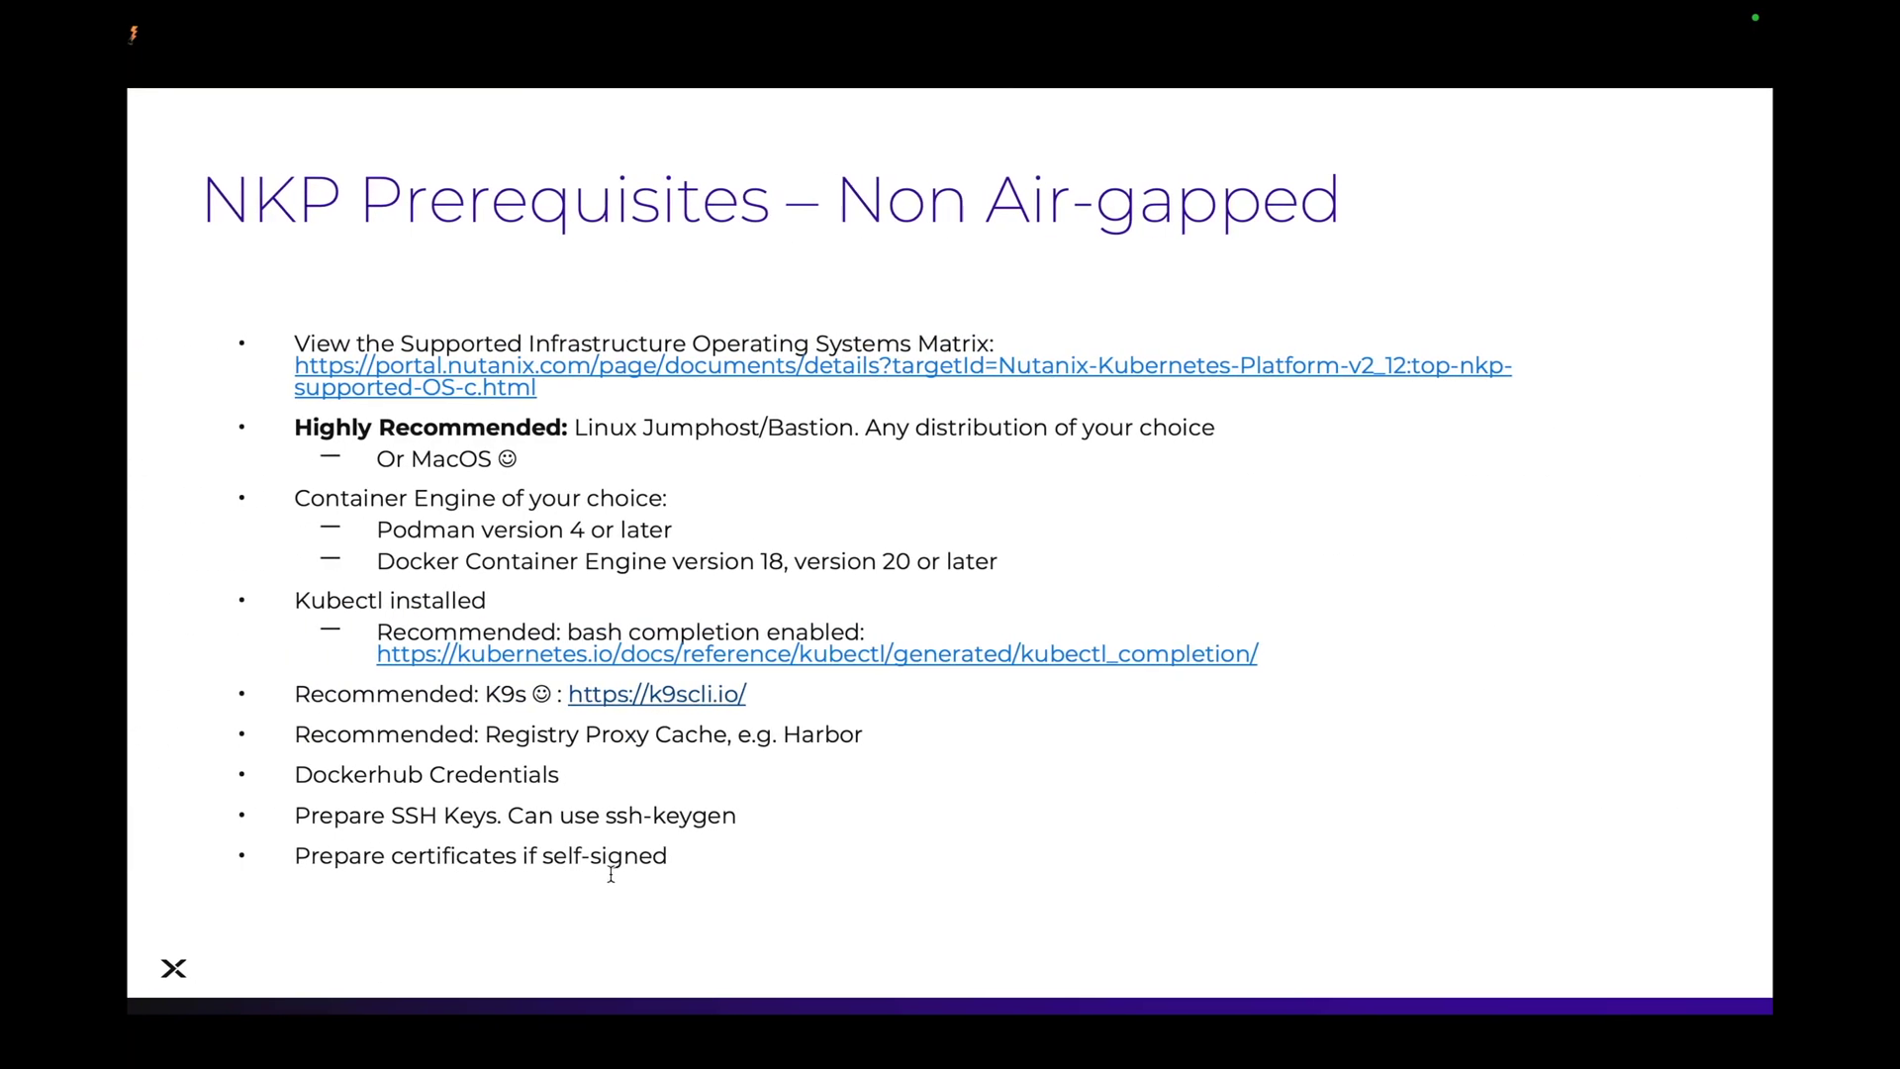
Generate an SSH key pair on the Docker VM with ssh-keygen, accepting the default file and an empty passphrase
key("ctrl+Right")
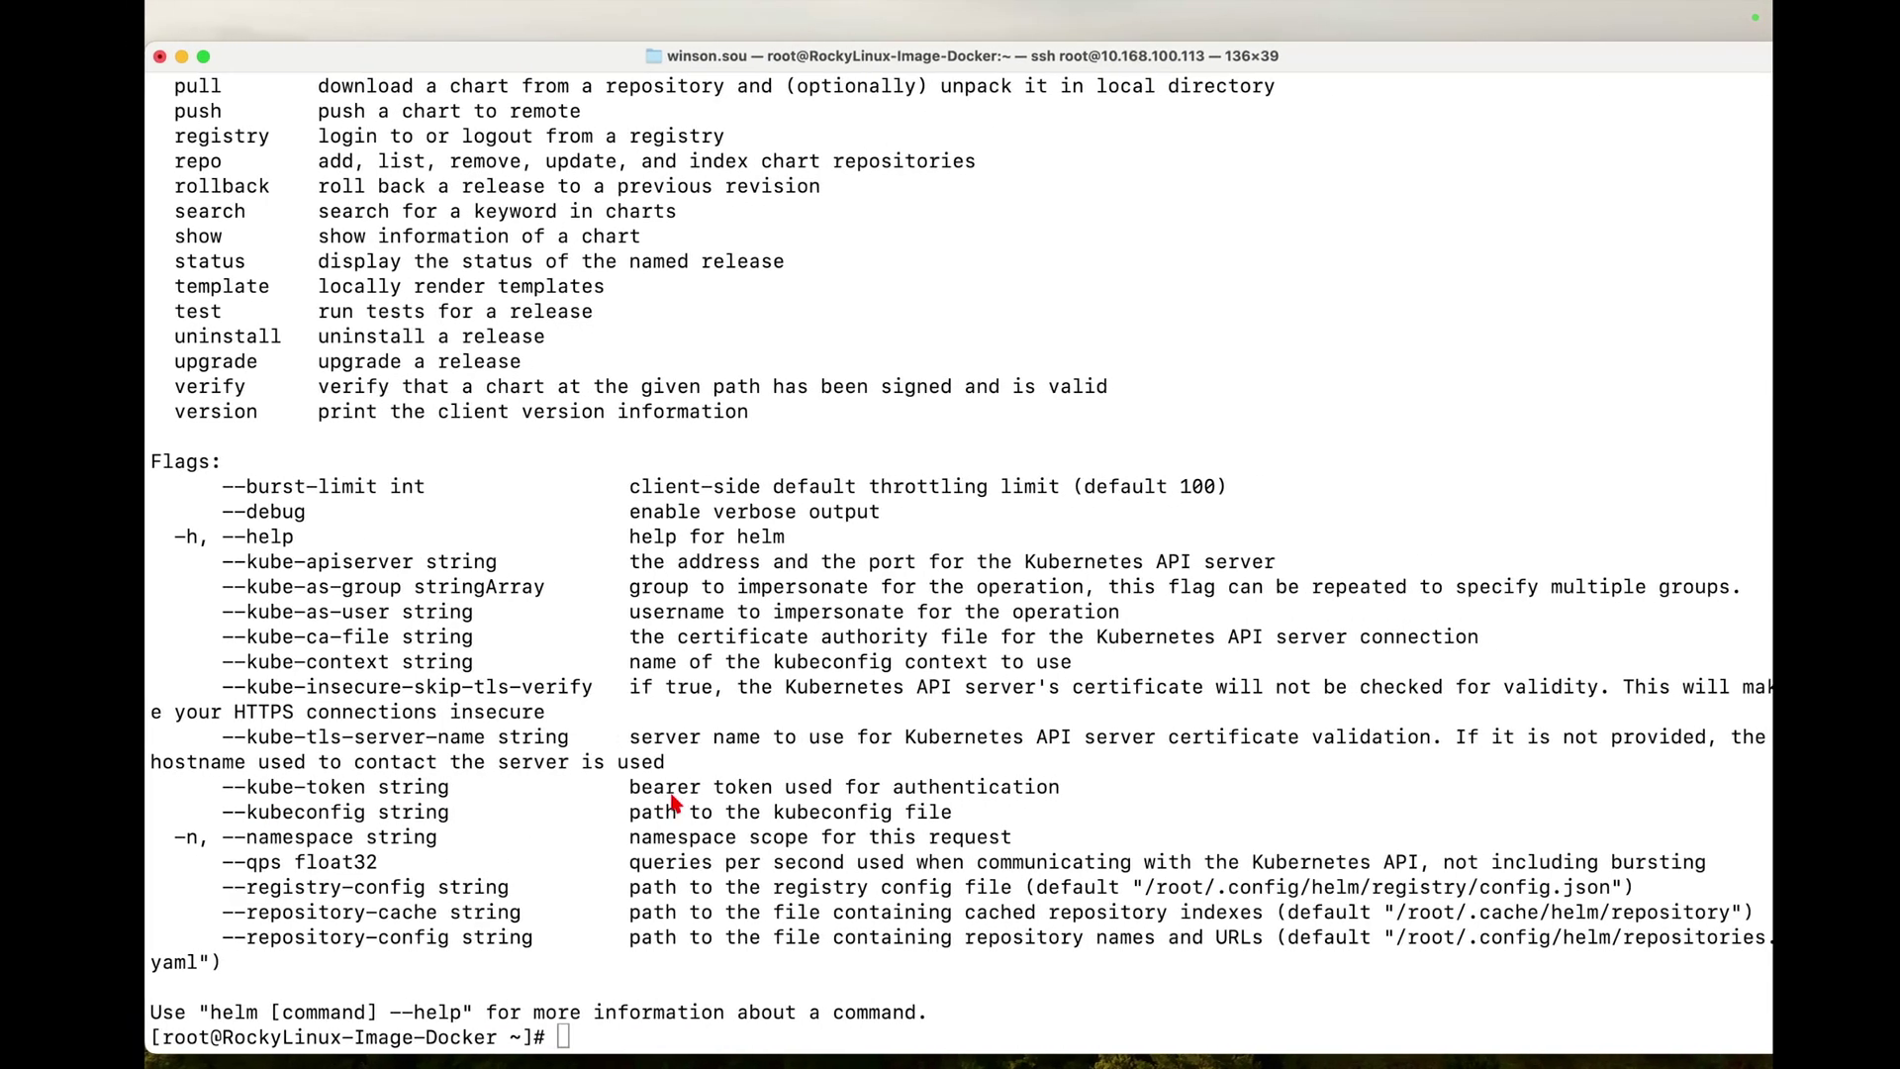
type("ssh-keygen")
key("Return")
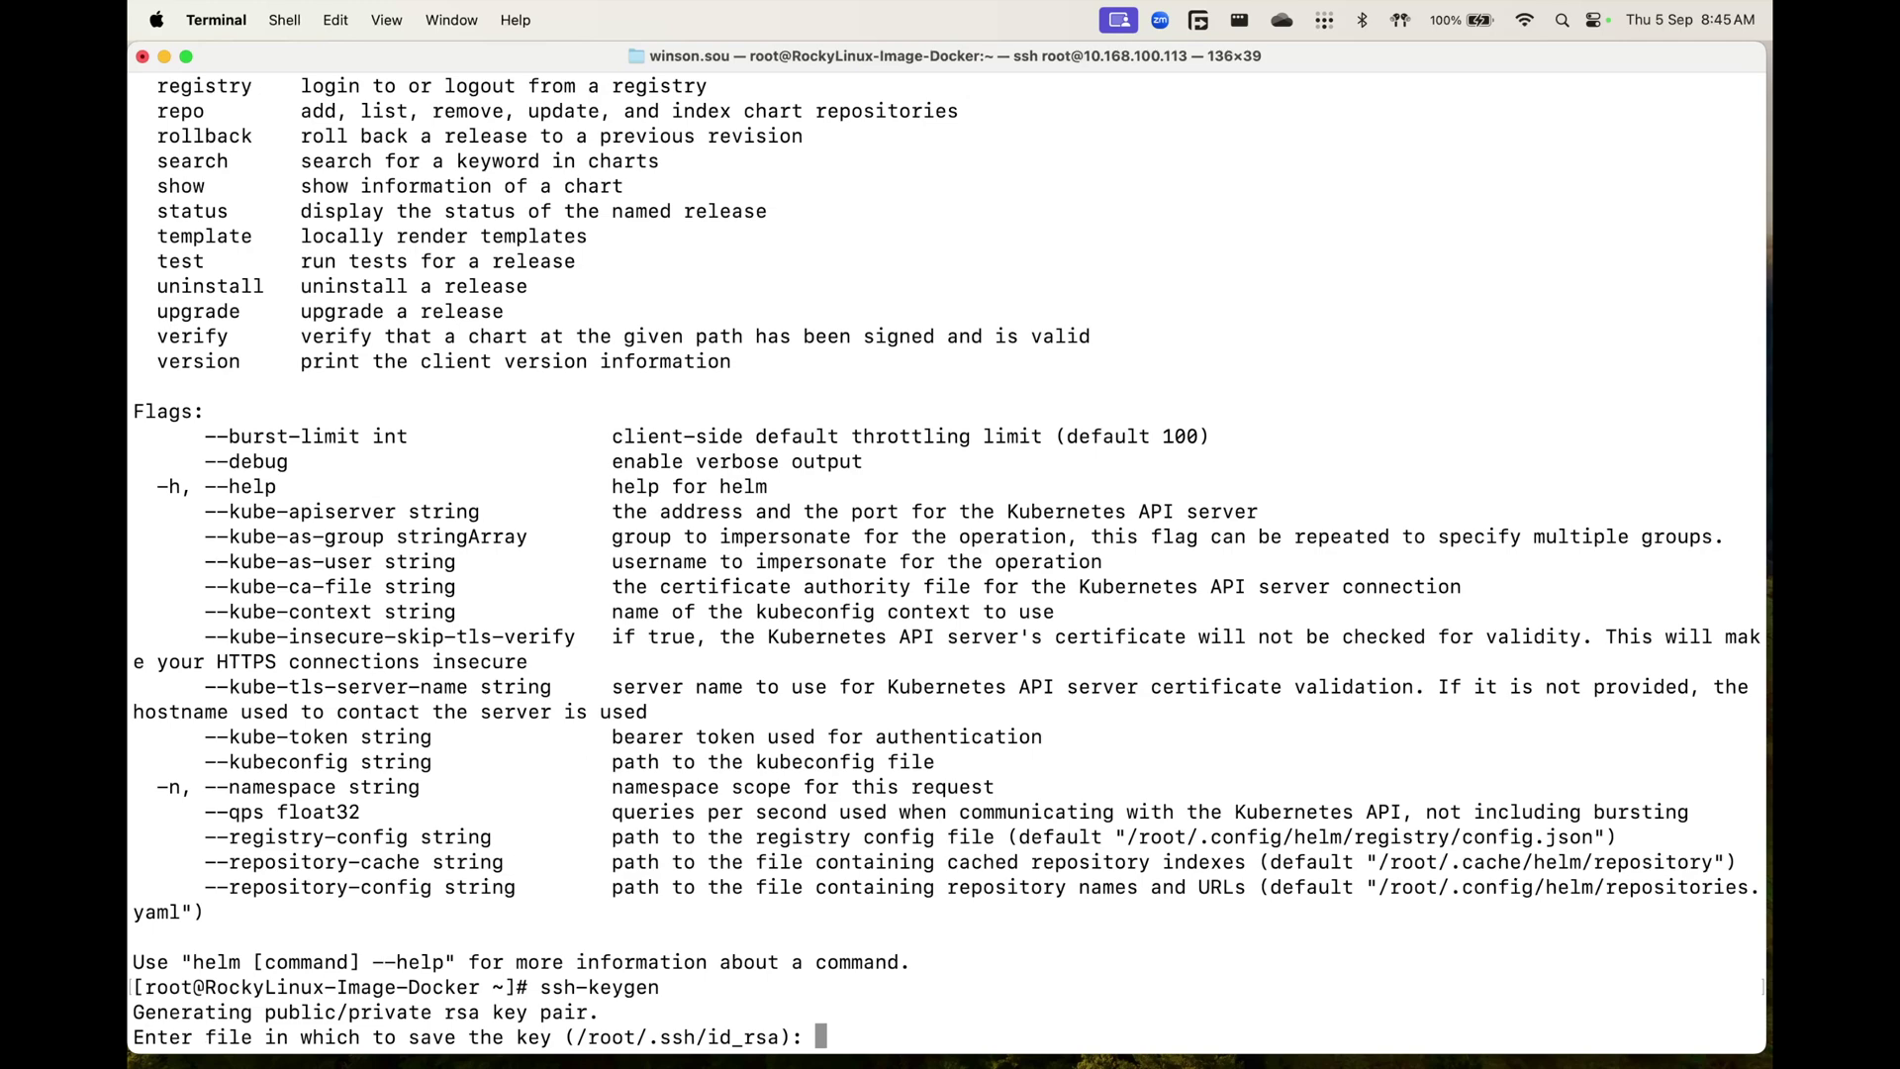
key("Return")
key("Return")
key("Return")
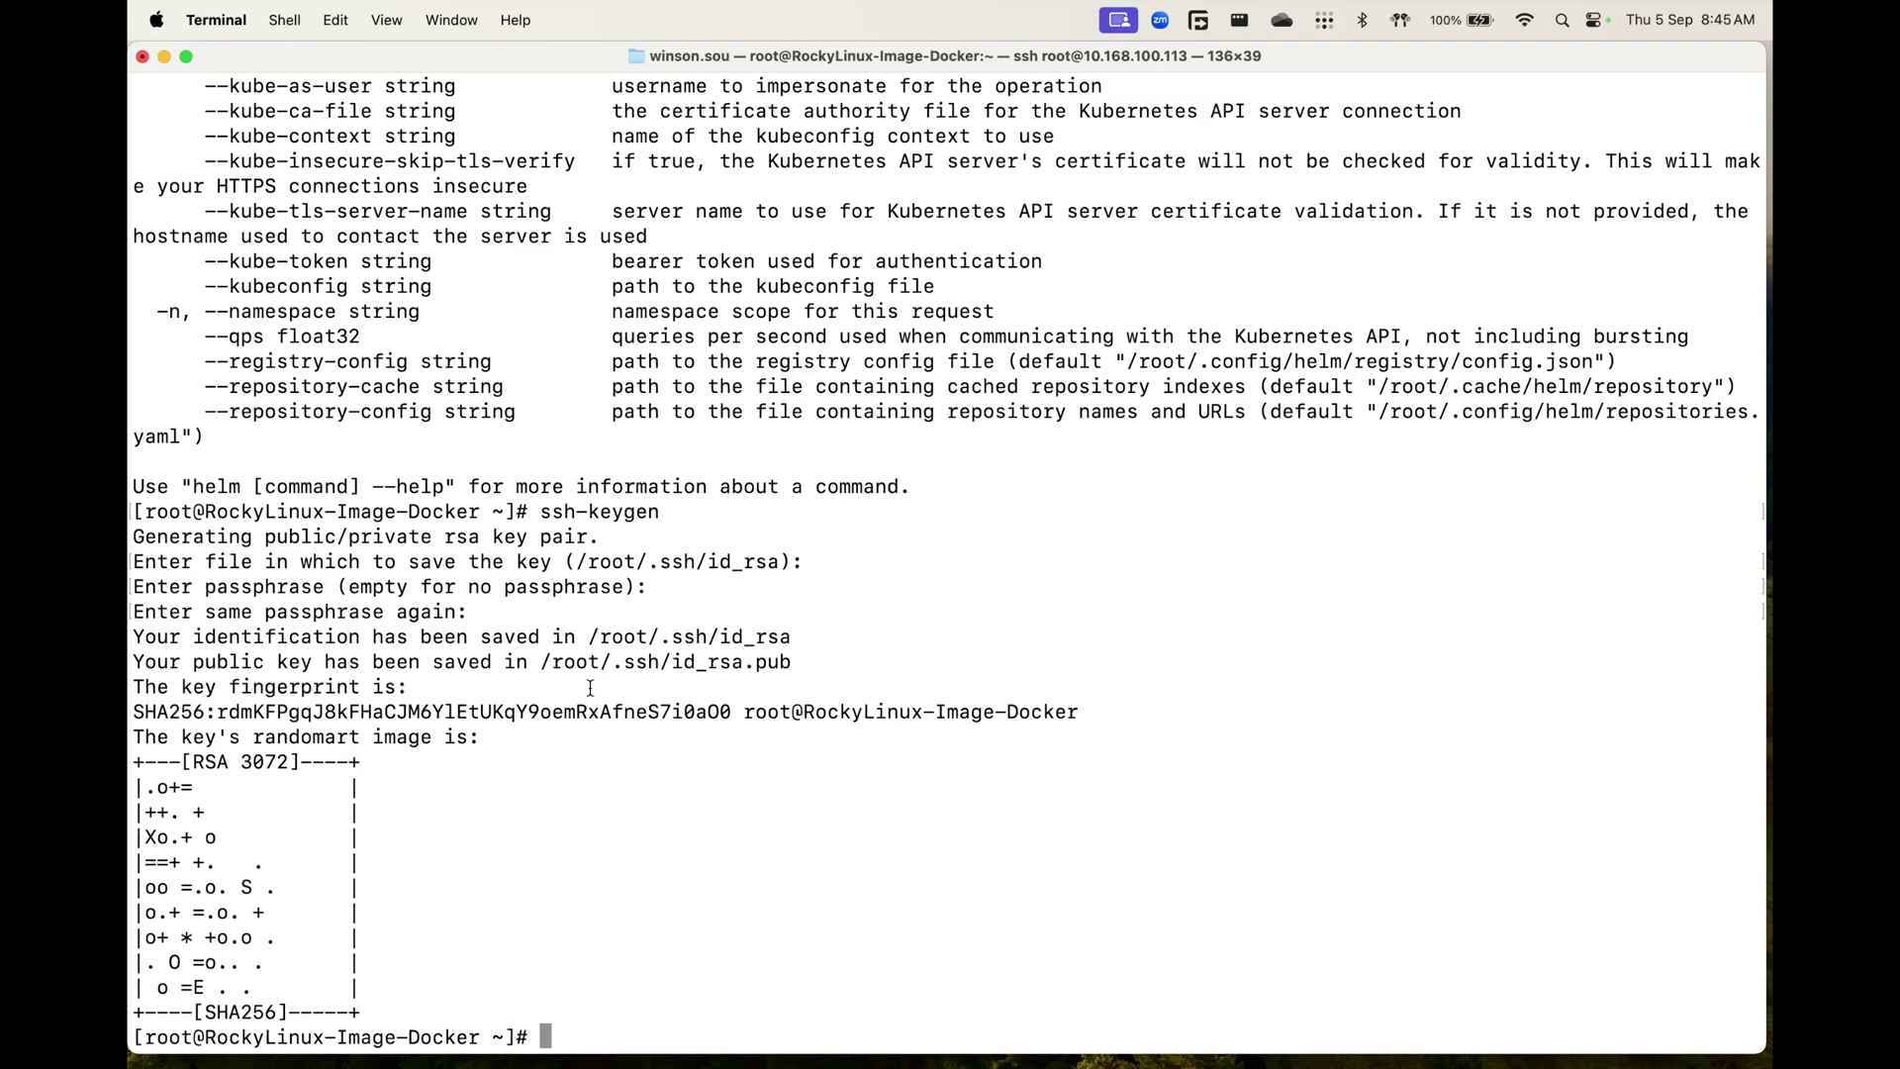
key("ctrl+Left")
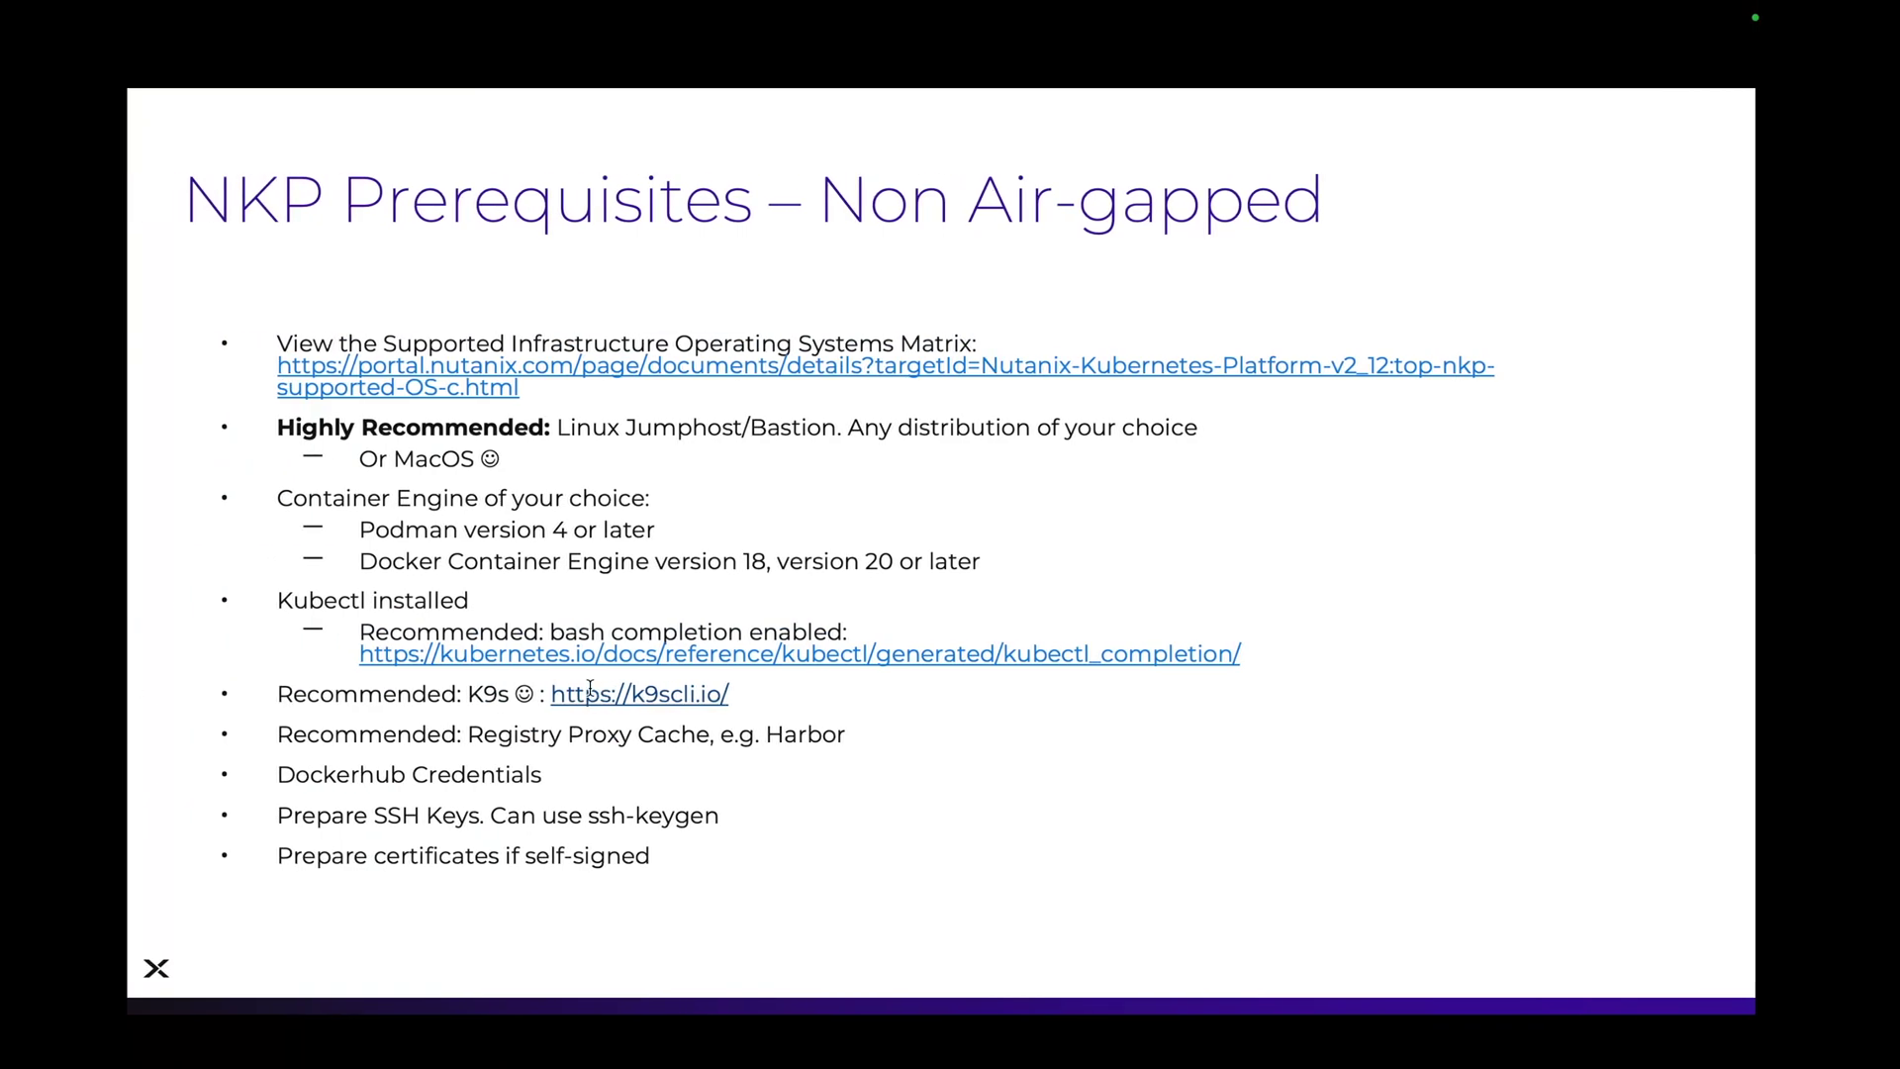
key("ctrl+Right")
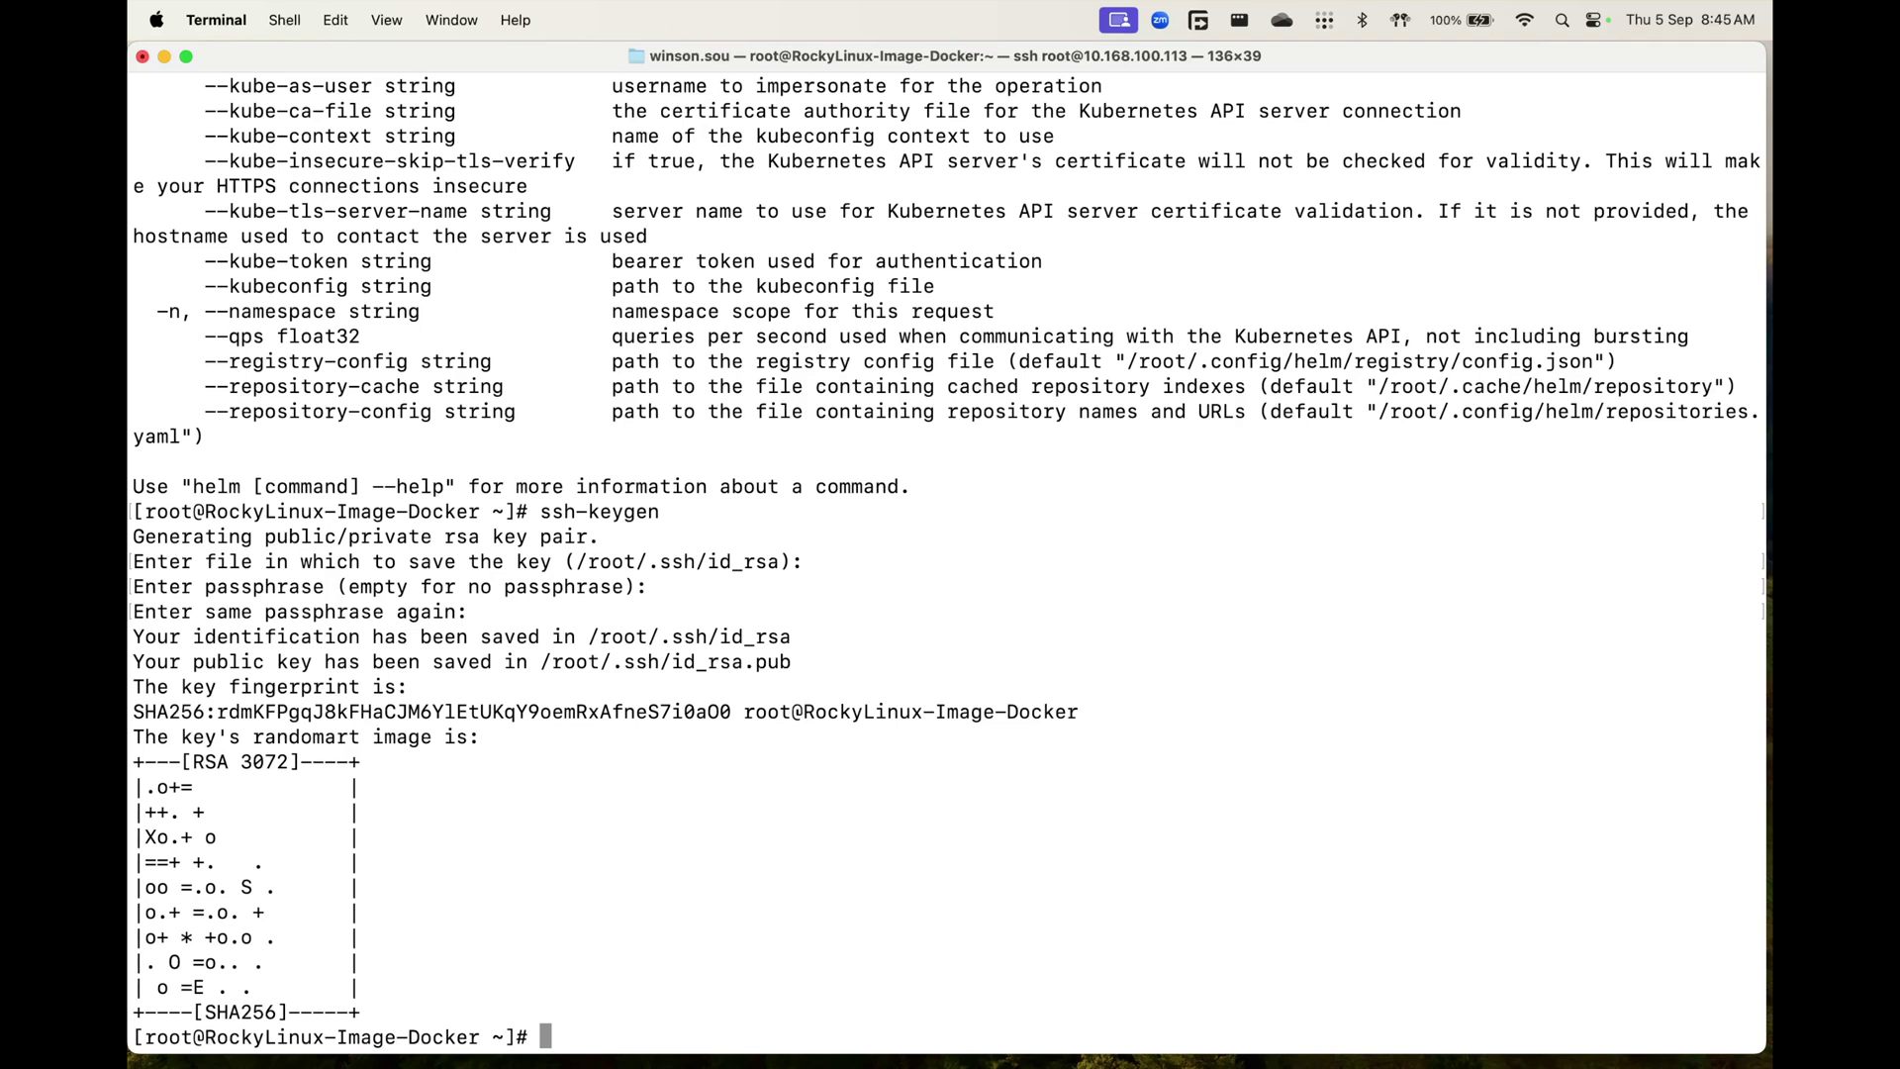
left_click(1409, 371)
Switch to Chrome and copy the IP address of the RockyLinux-Image-Podman VM from Prism Central's VM list
key("super+Tab")
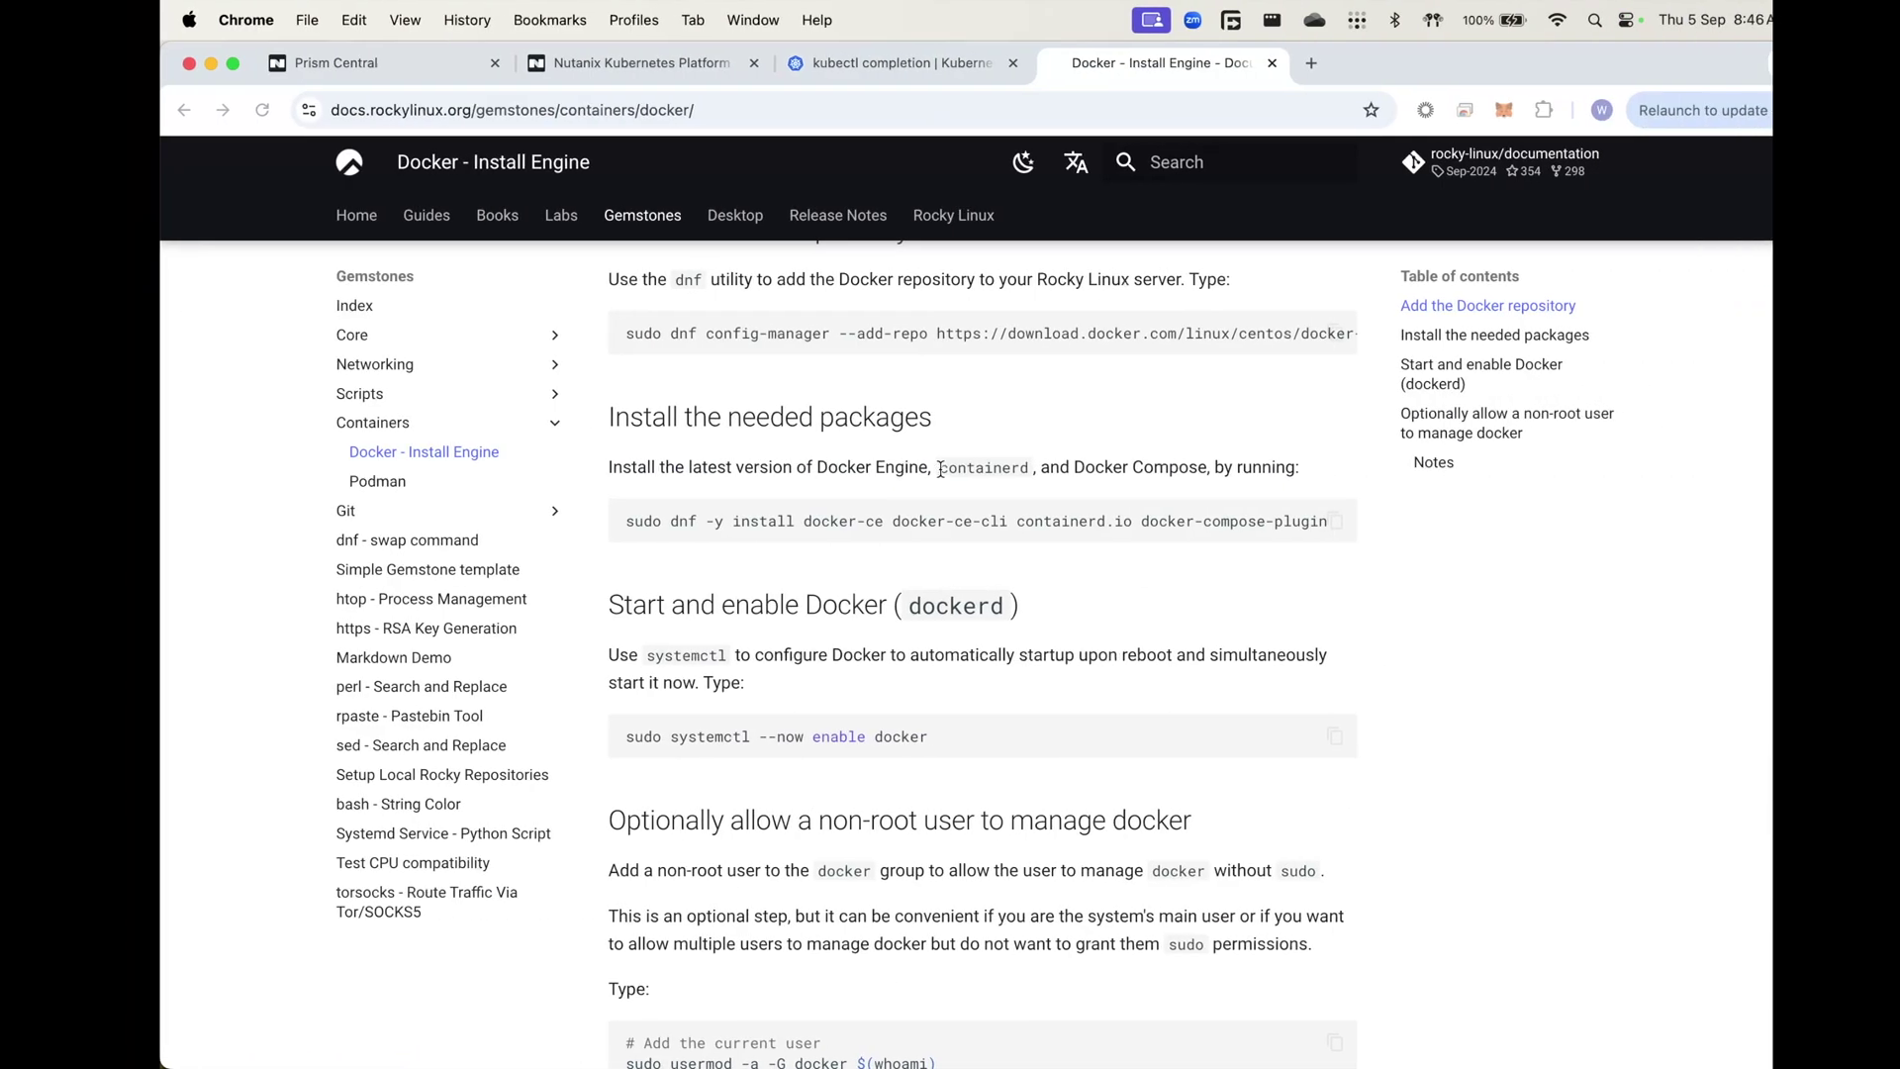
left_click(625, 66)
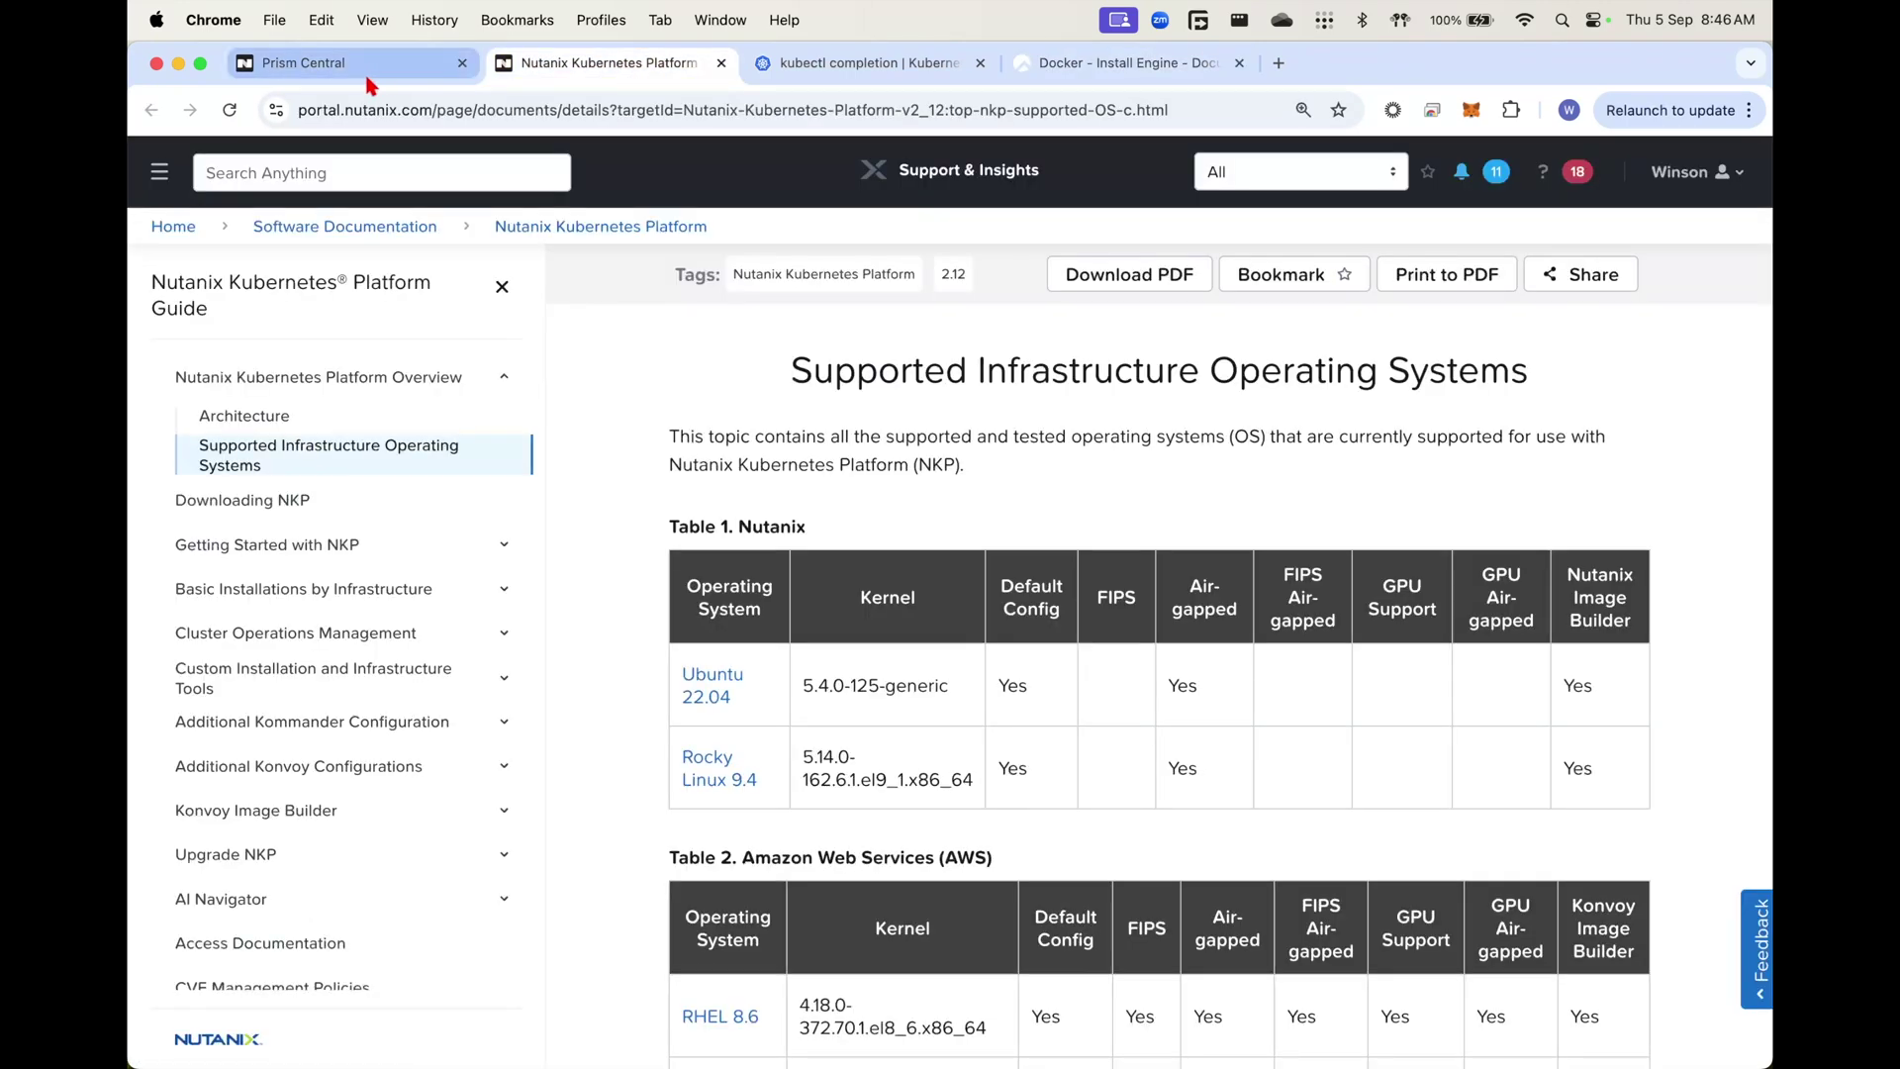
left_click(396, 63)
scroll(891, 836, "down", 3)
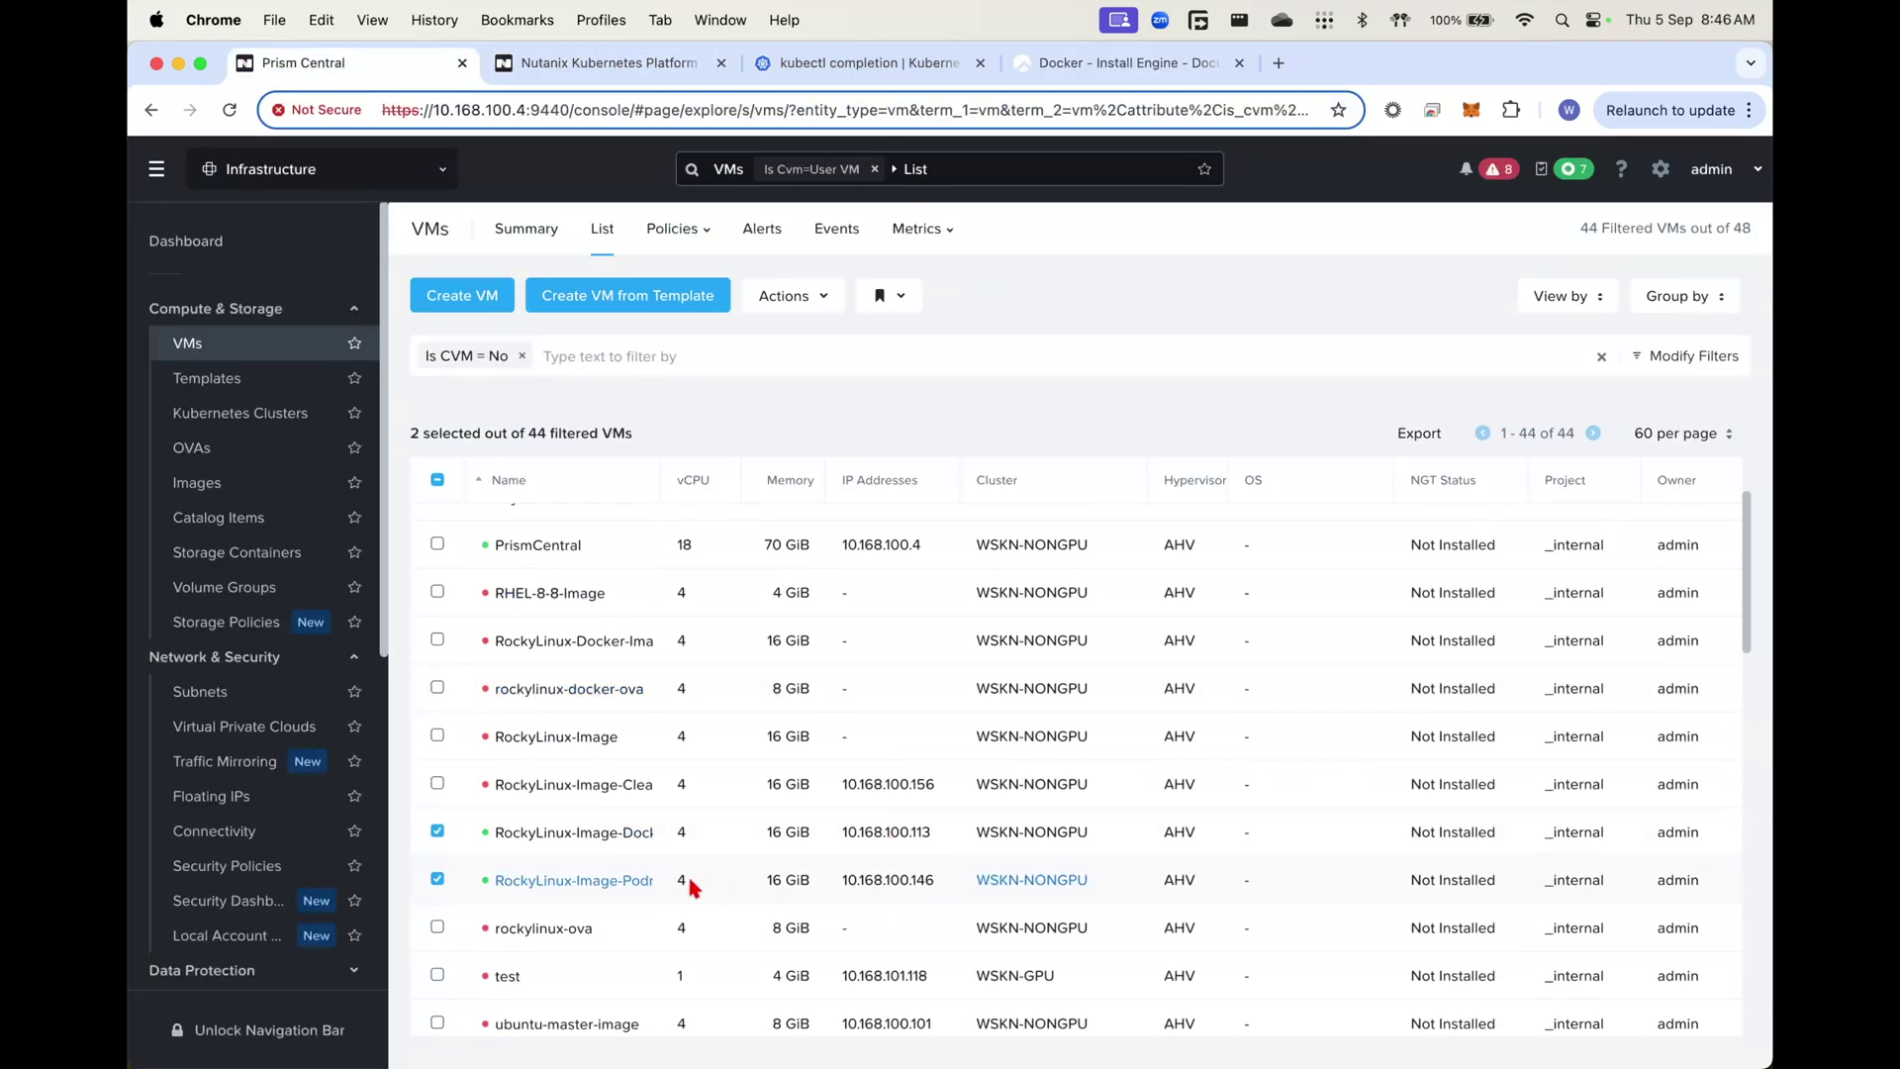
double_click(920, 891)
key("super+c")
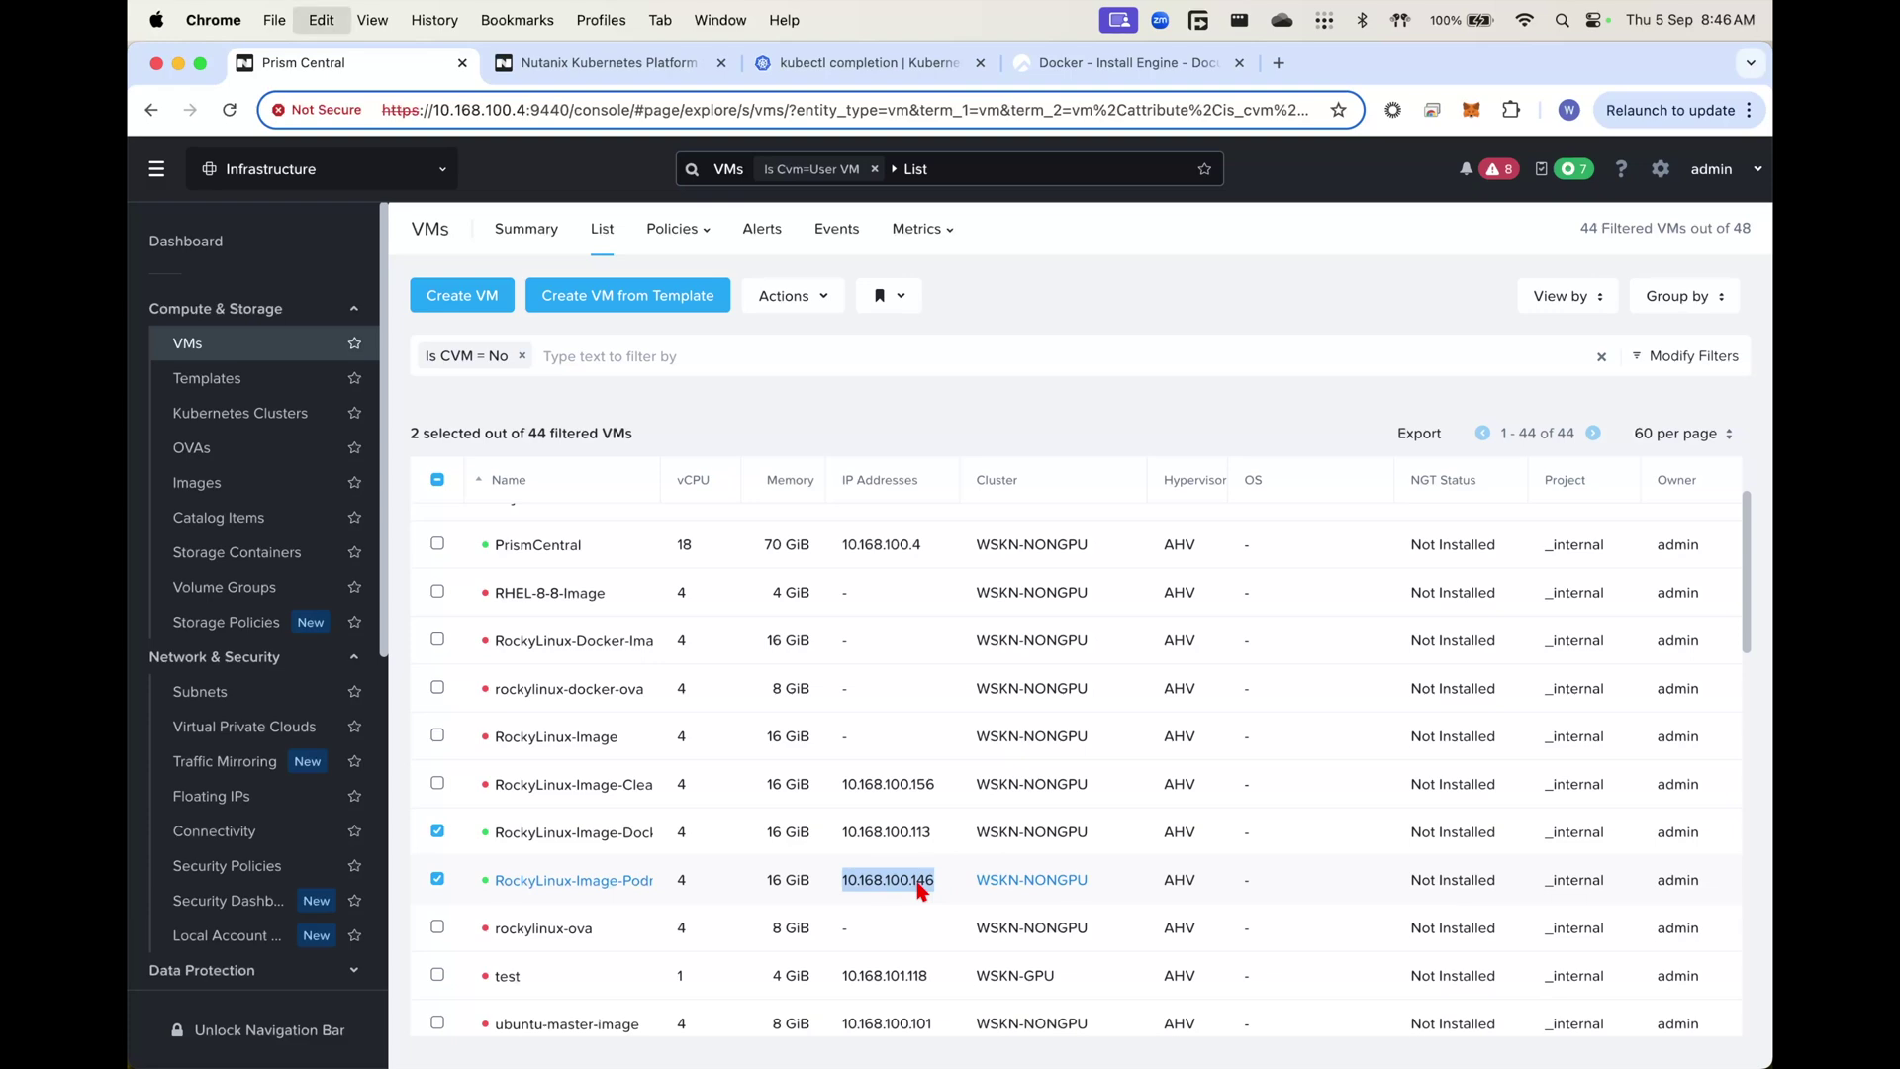
Switch to Terminal and end the SSH session on the Docker VM with exit
key("super+Tab")
type("exit")
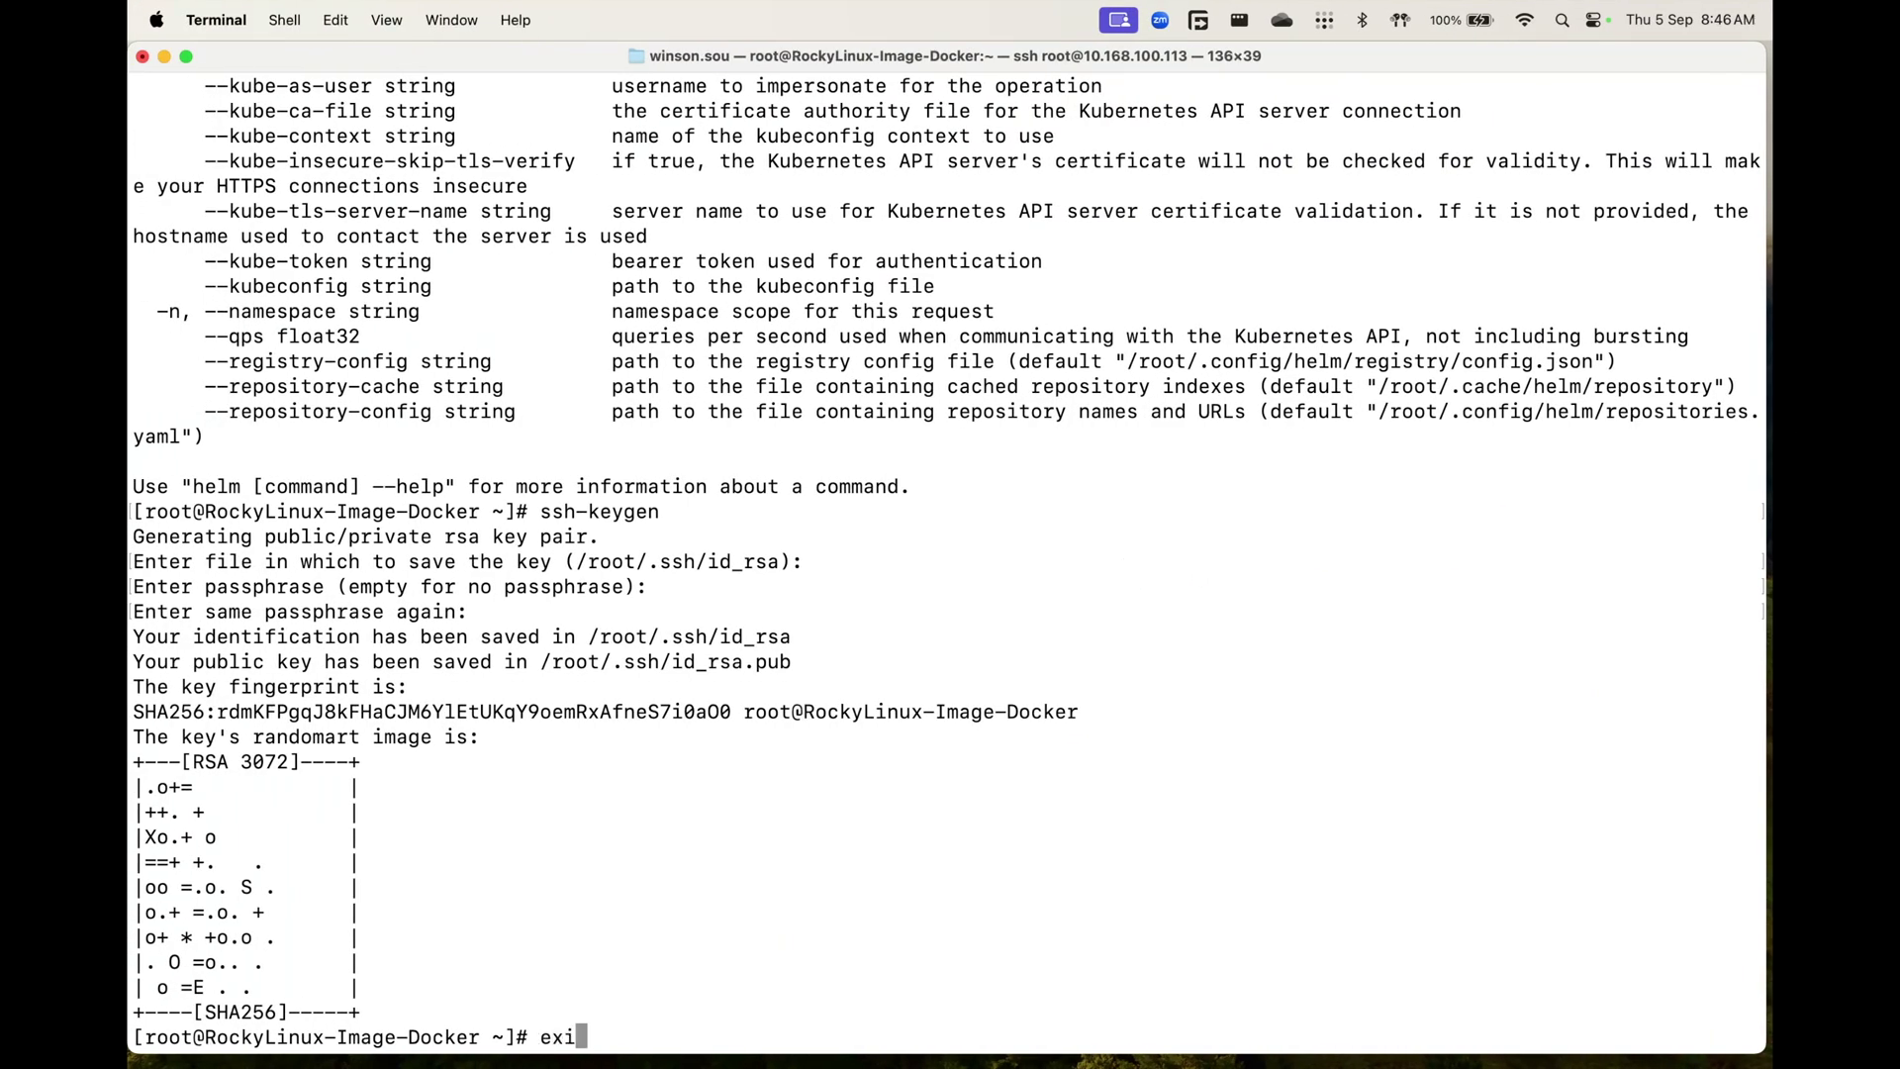
key("Return")
key("Up")
key("BackSpace")
key("BackSpace")
key("BackSpace")
key("BackSpace")
key("BackSpace")
key("BackSpace")
key("BackSpace")
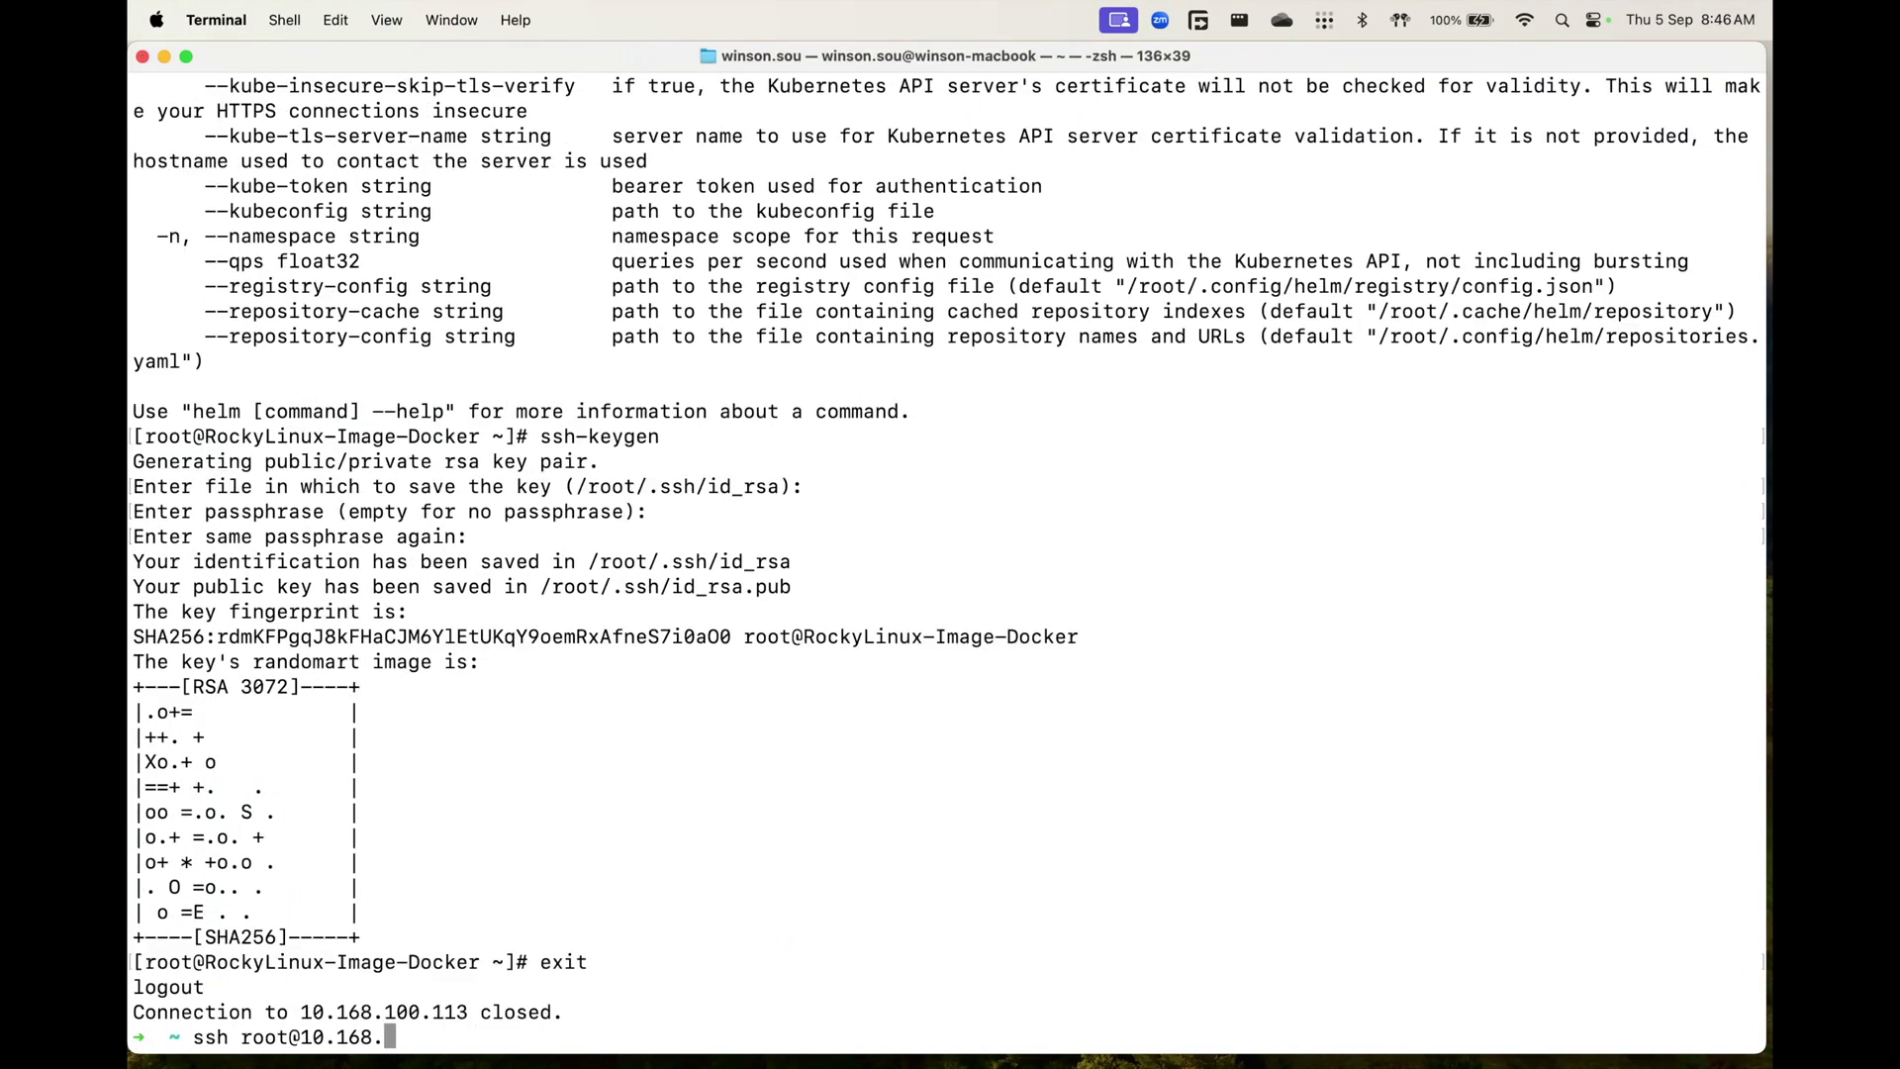
key("BackSpace")
key("BackSpace")
key("BackSpace")
key("BackSpace")
key("BackSpace")
key("BackSpace")
key("BackSpace")
key("super+v")
key("Return")
type("yes")
key("Return")
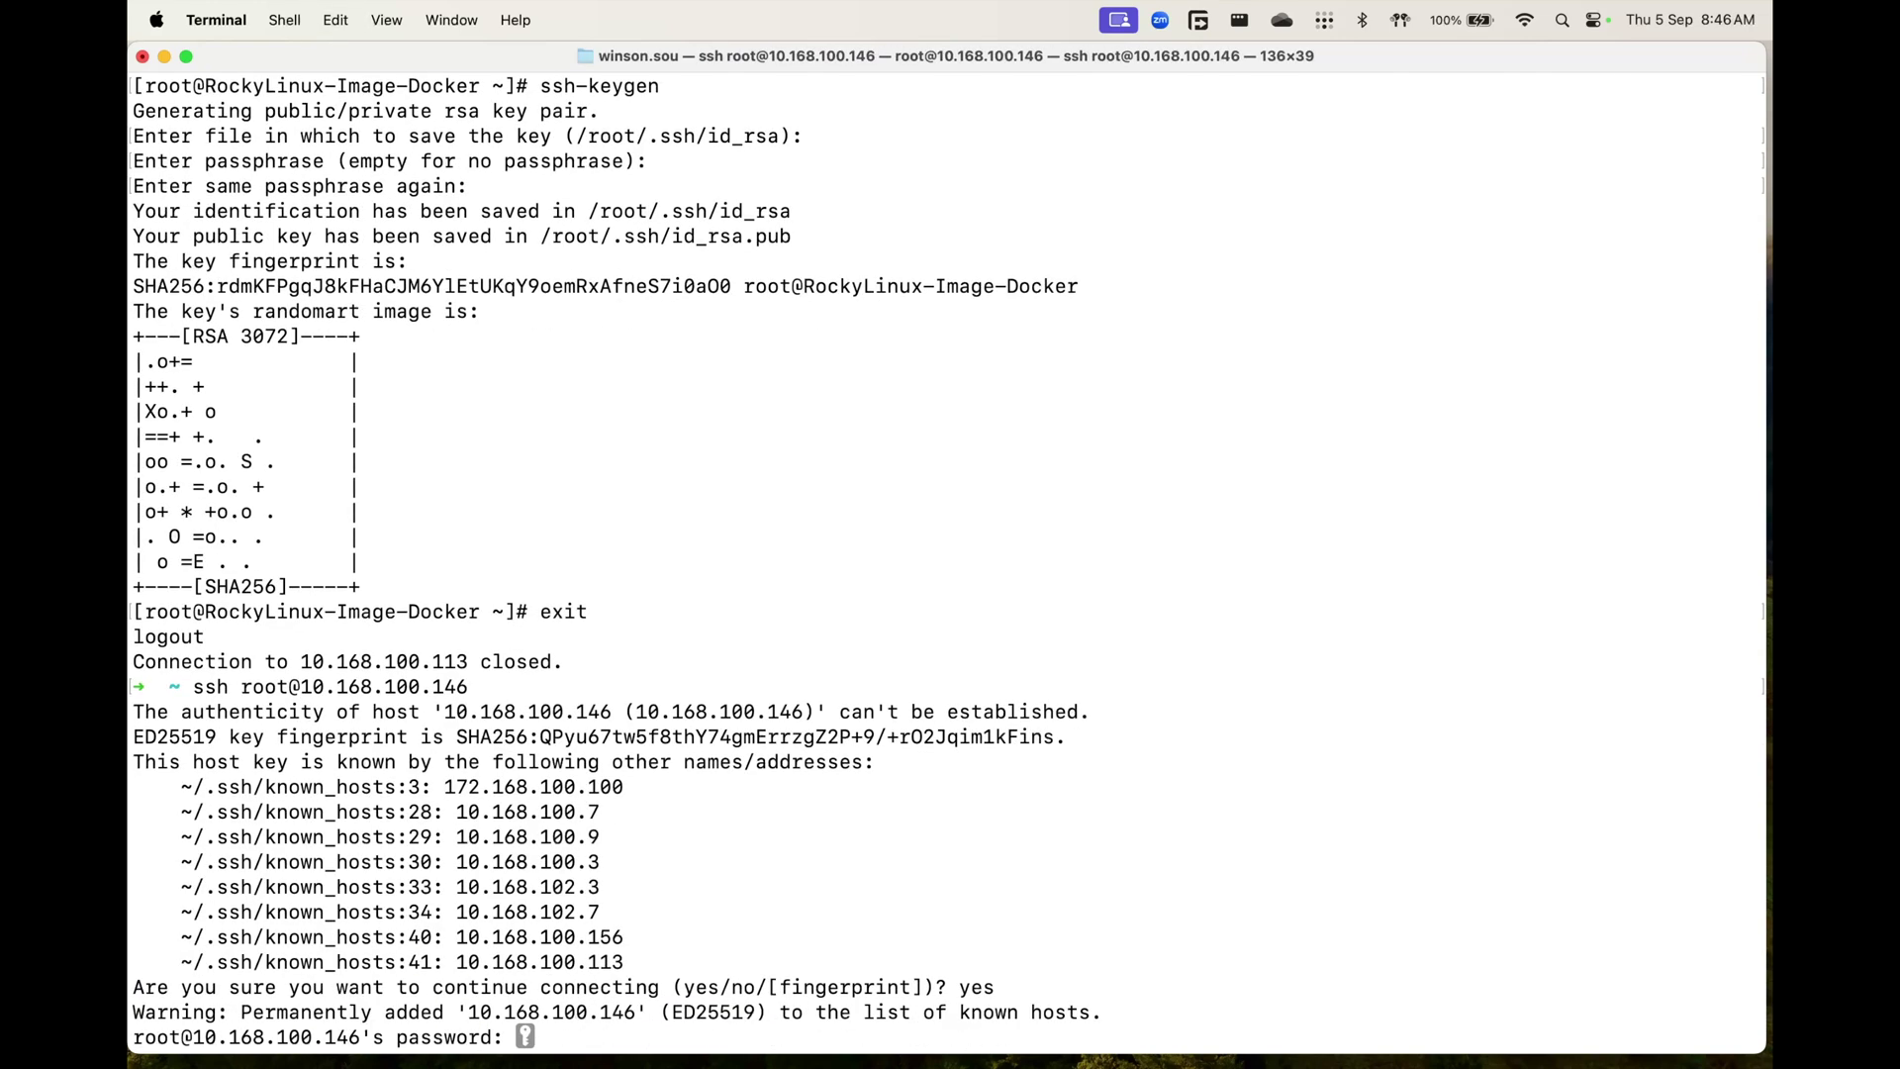
key("Return")
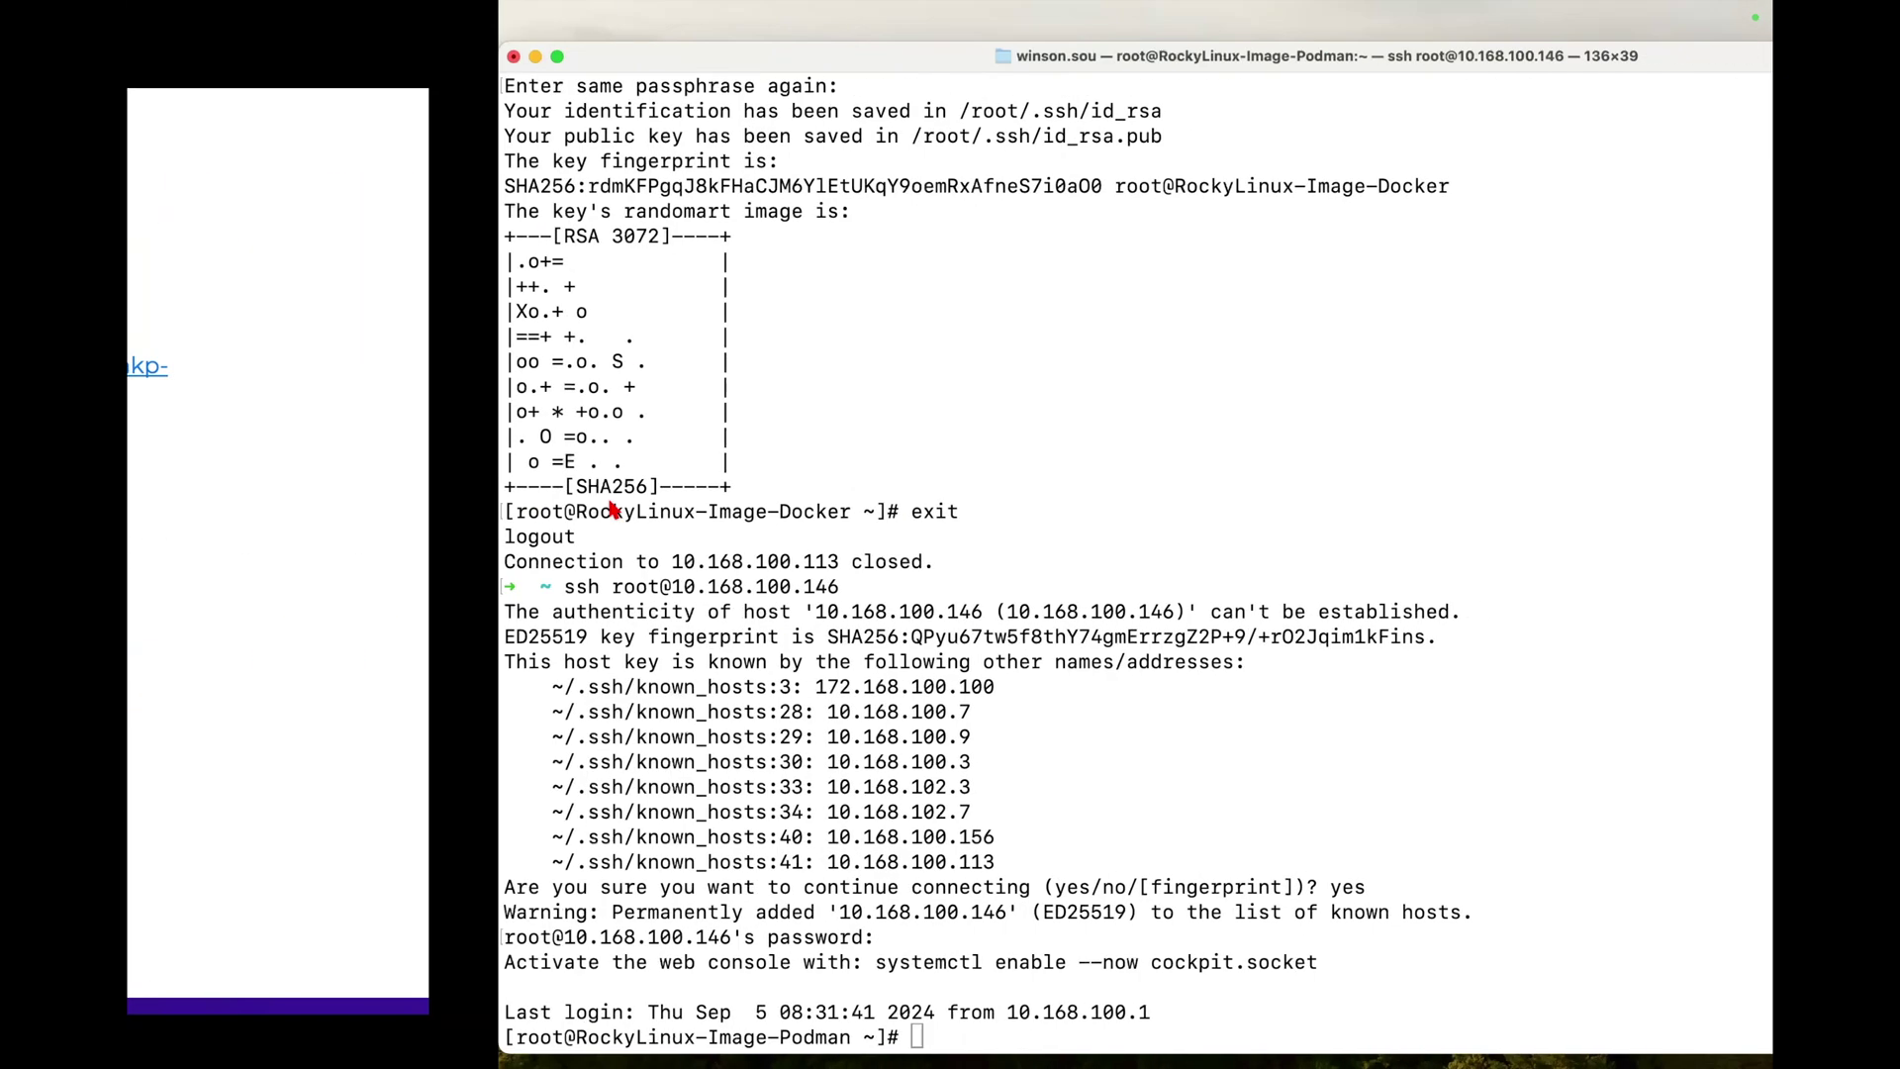
Install Podman on the VM with dnf install -y podman and list its containers with podman ps
type("dnf i")
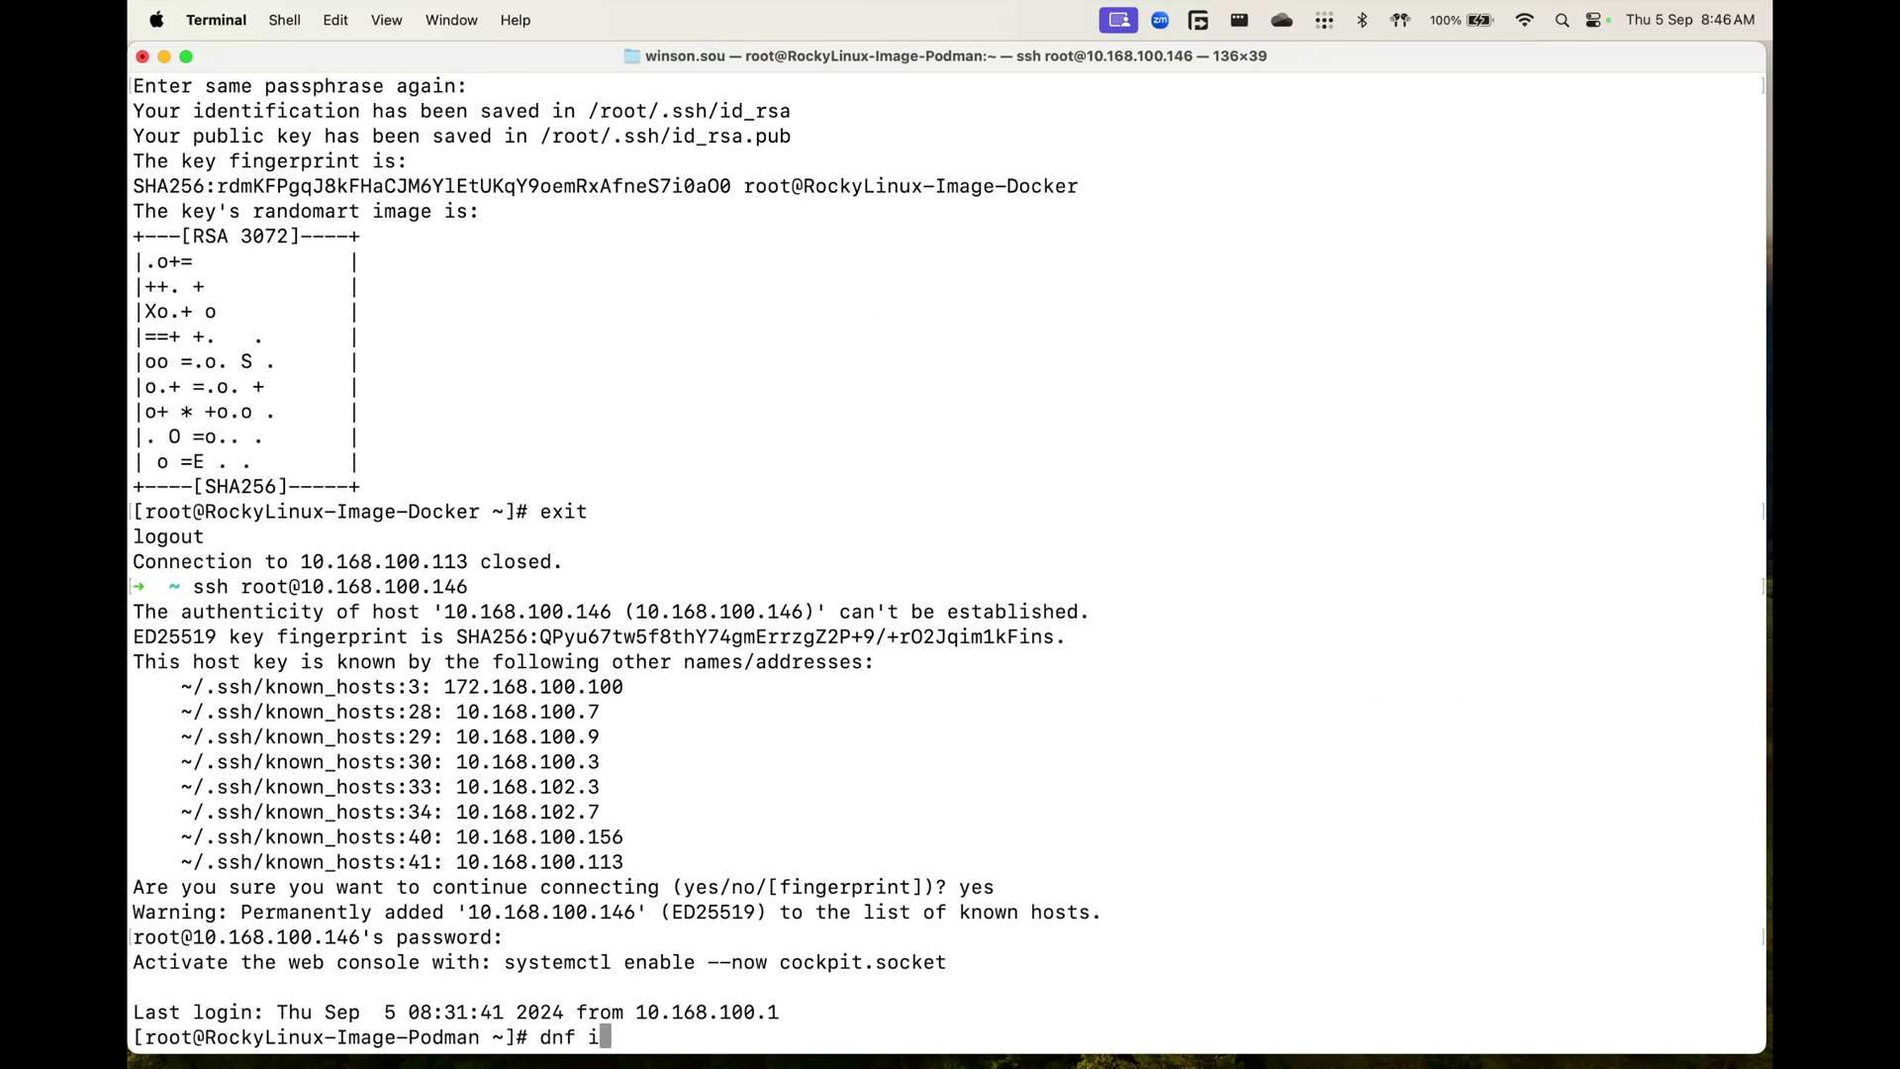
type("nstall -y podman")
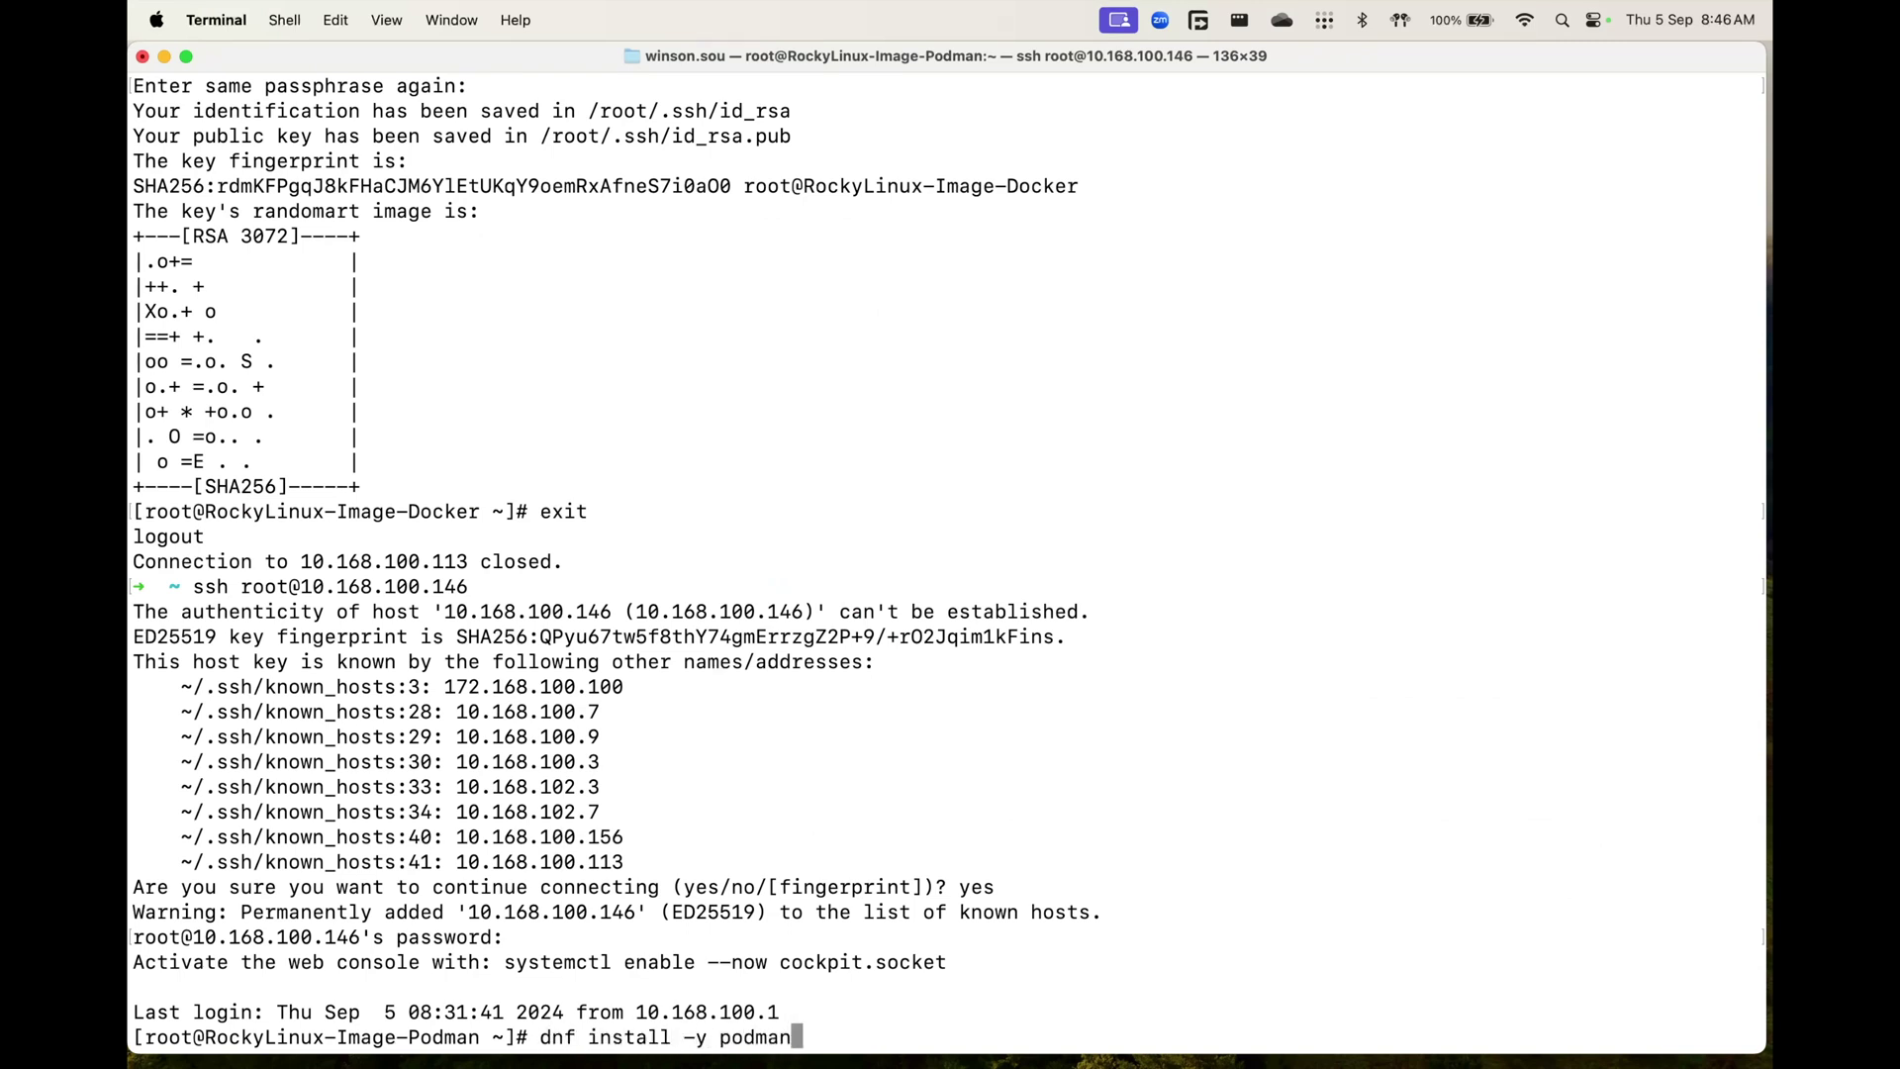
key("Return")
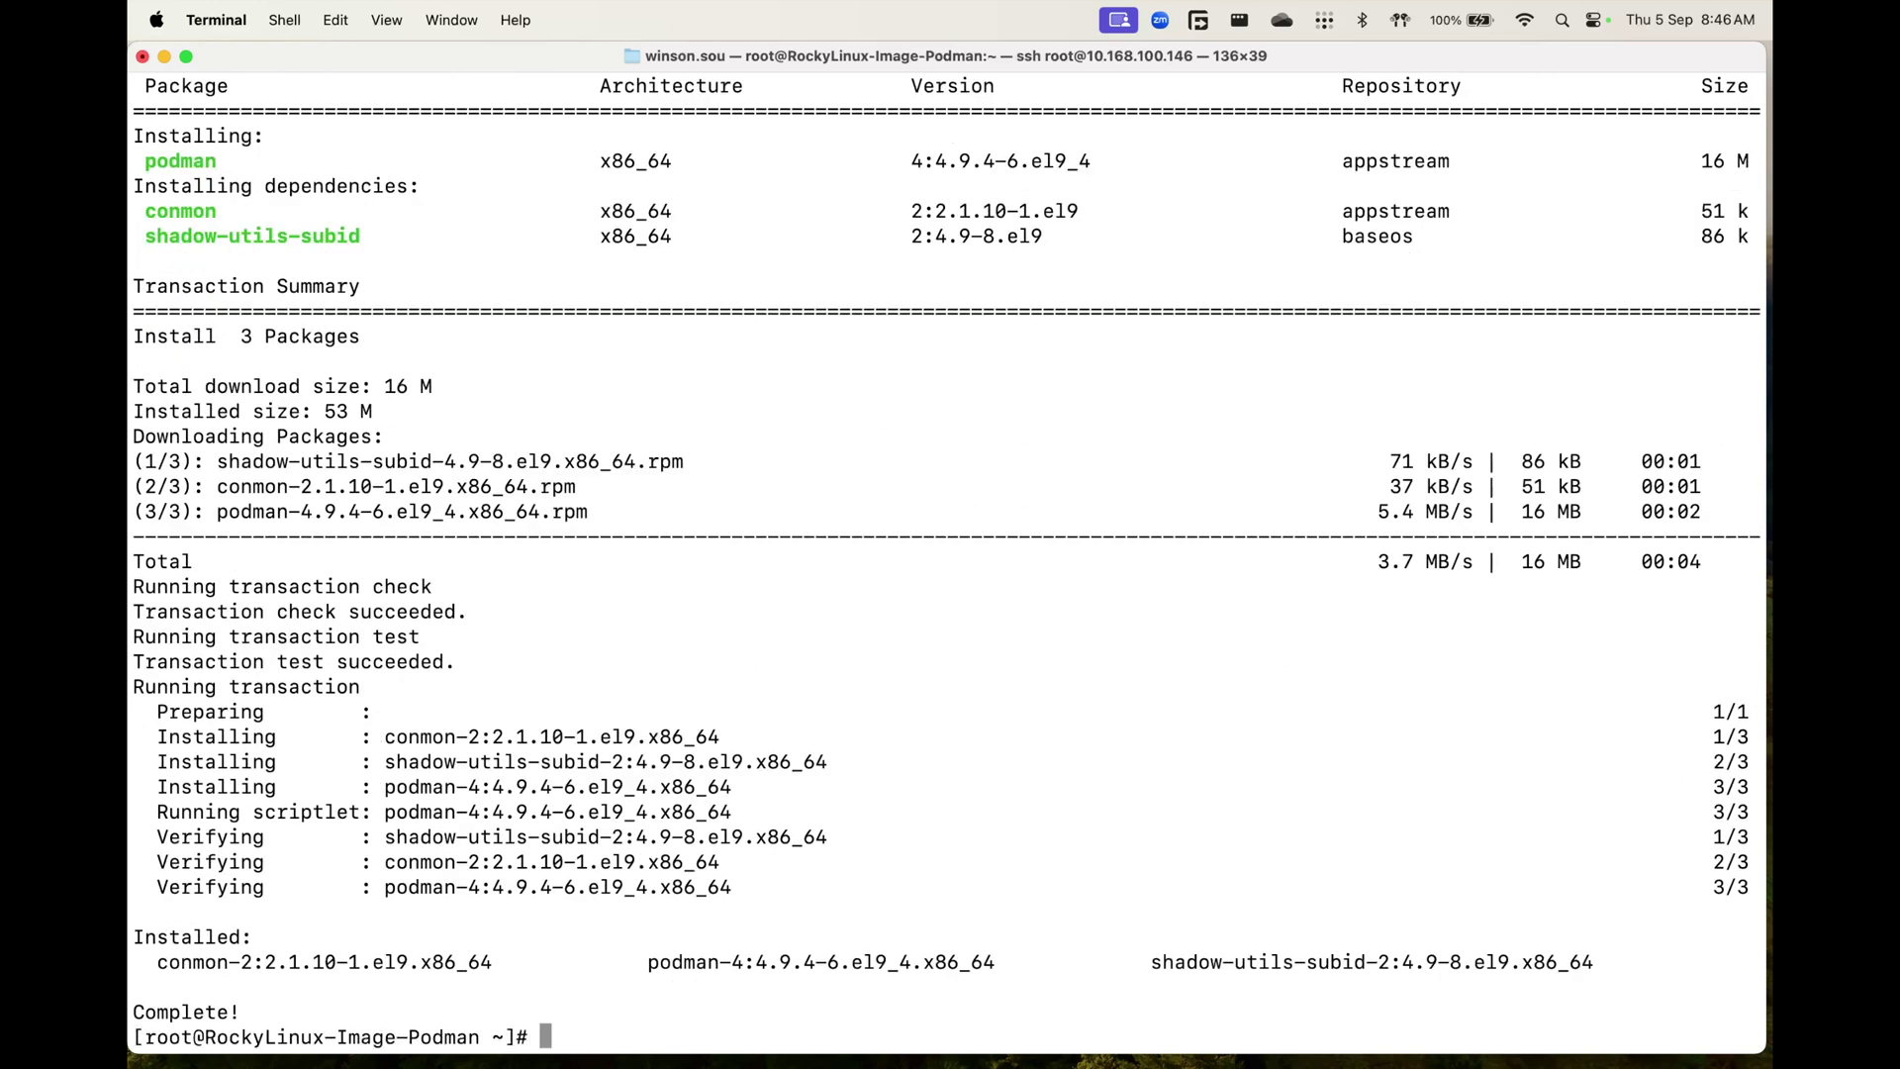
type("podman ps")
key("Return")
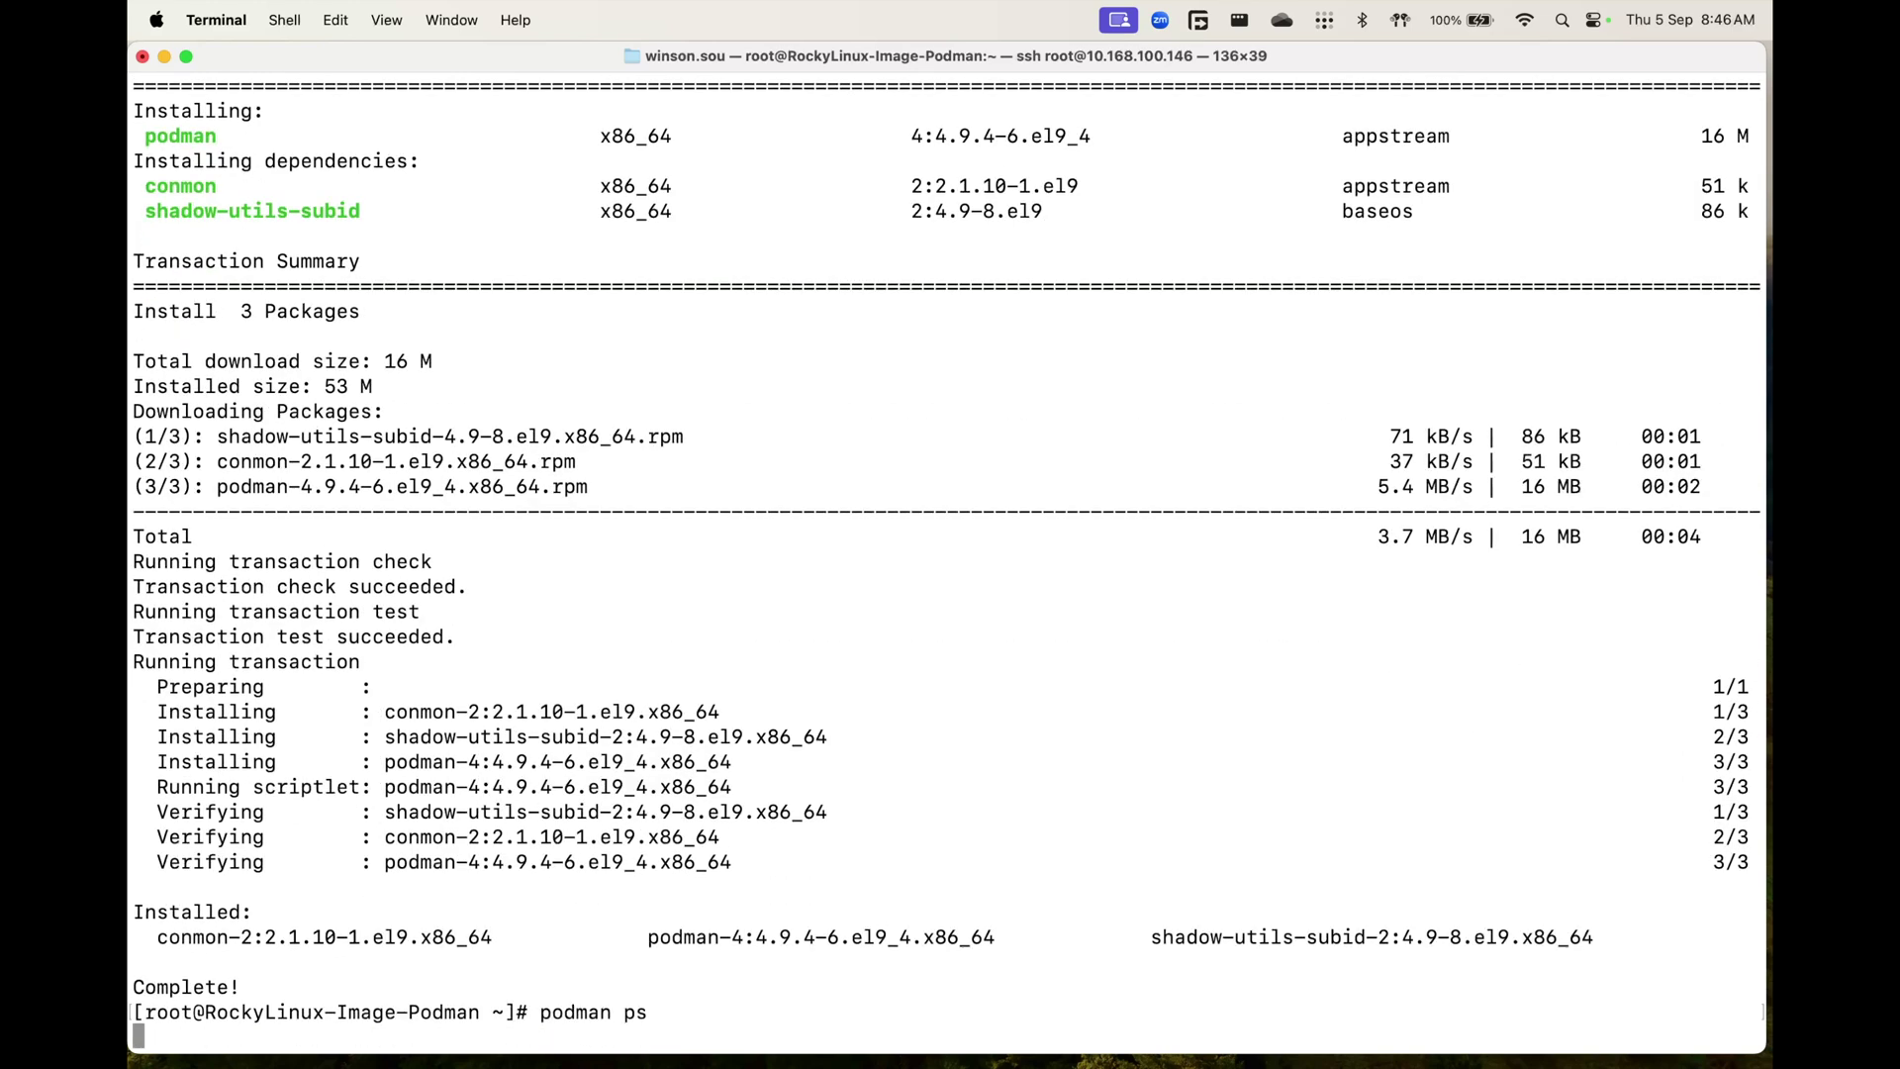
Test Podman by pulling nginx from docker.io/library/nginx:latest and removing it again with podman image rm nginx
type("podman p")
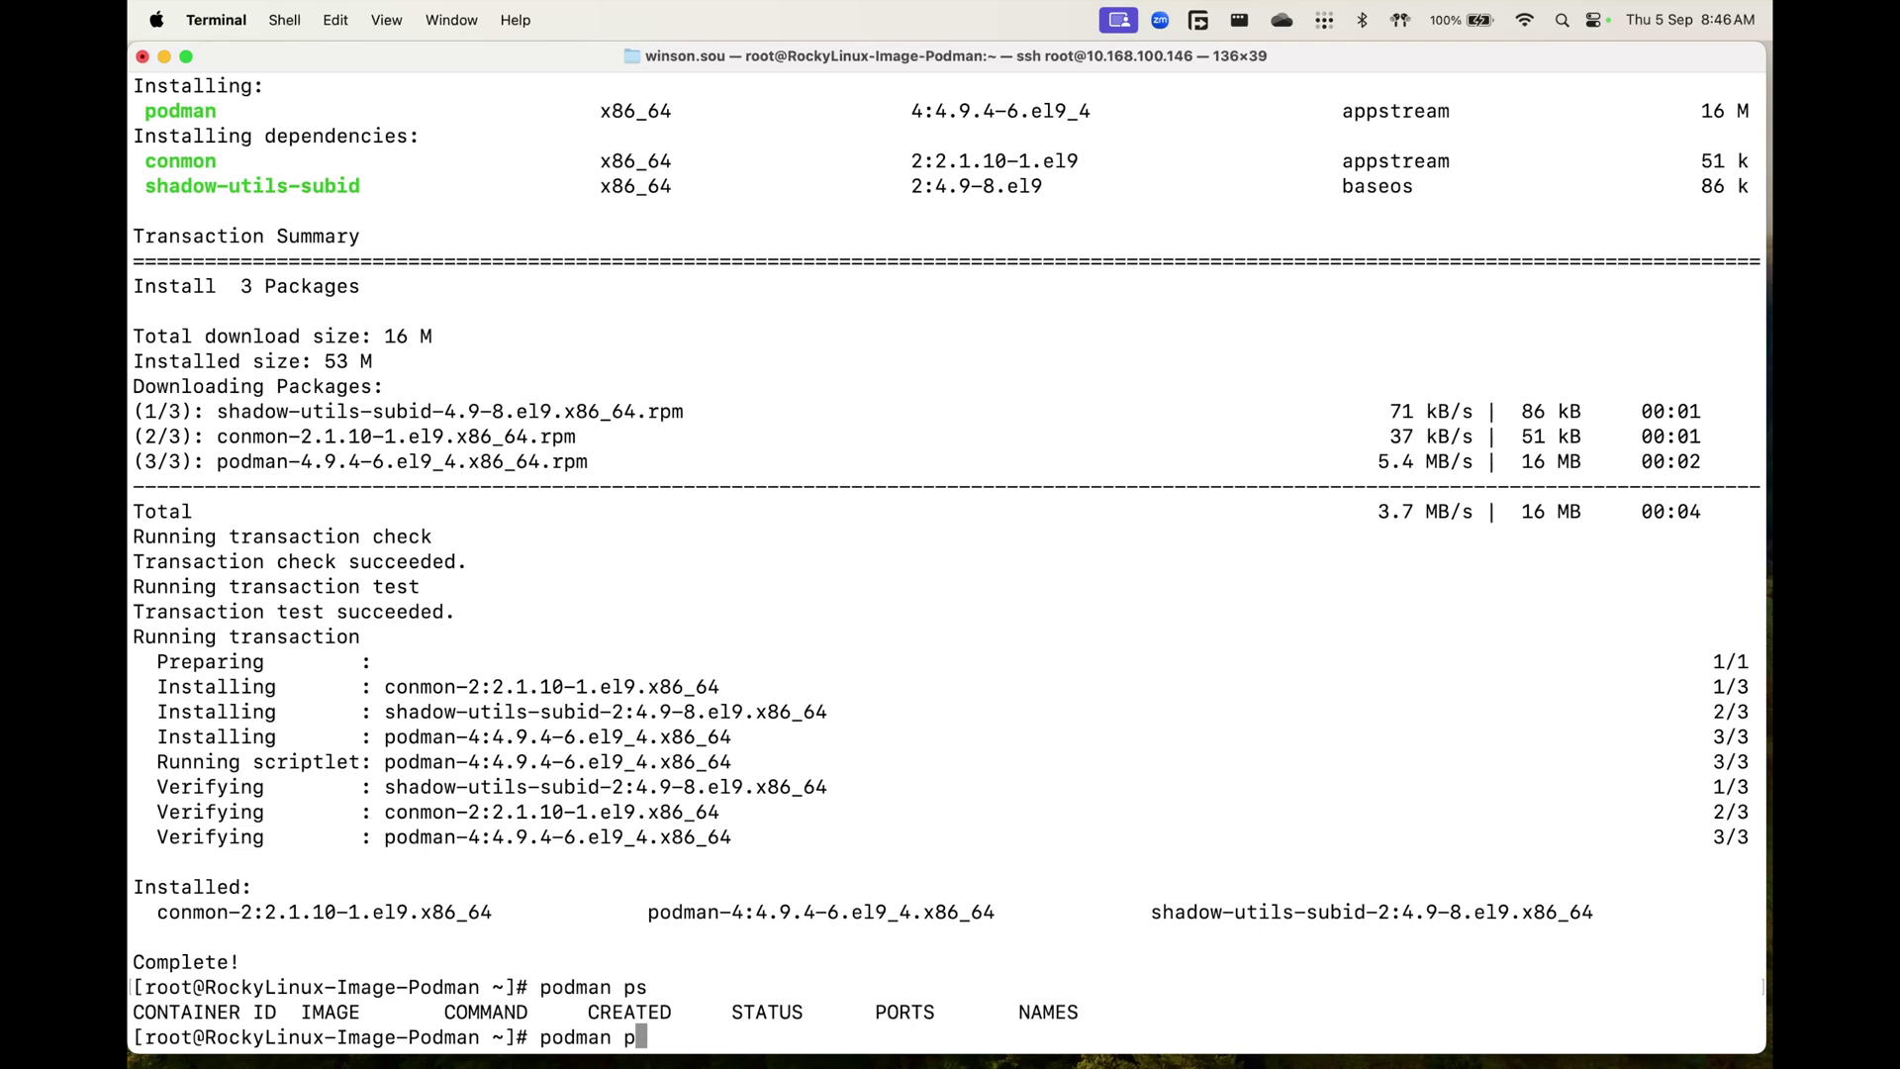
type("ull nginx")
key("Return")
key("Down")
key("Down")
key("Return")
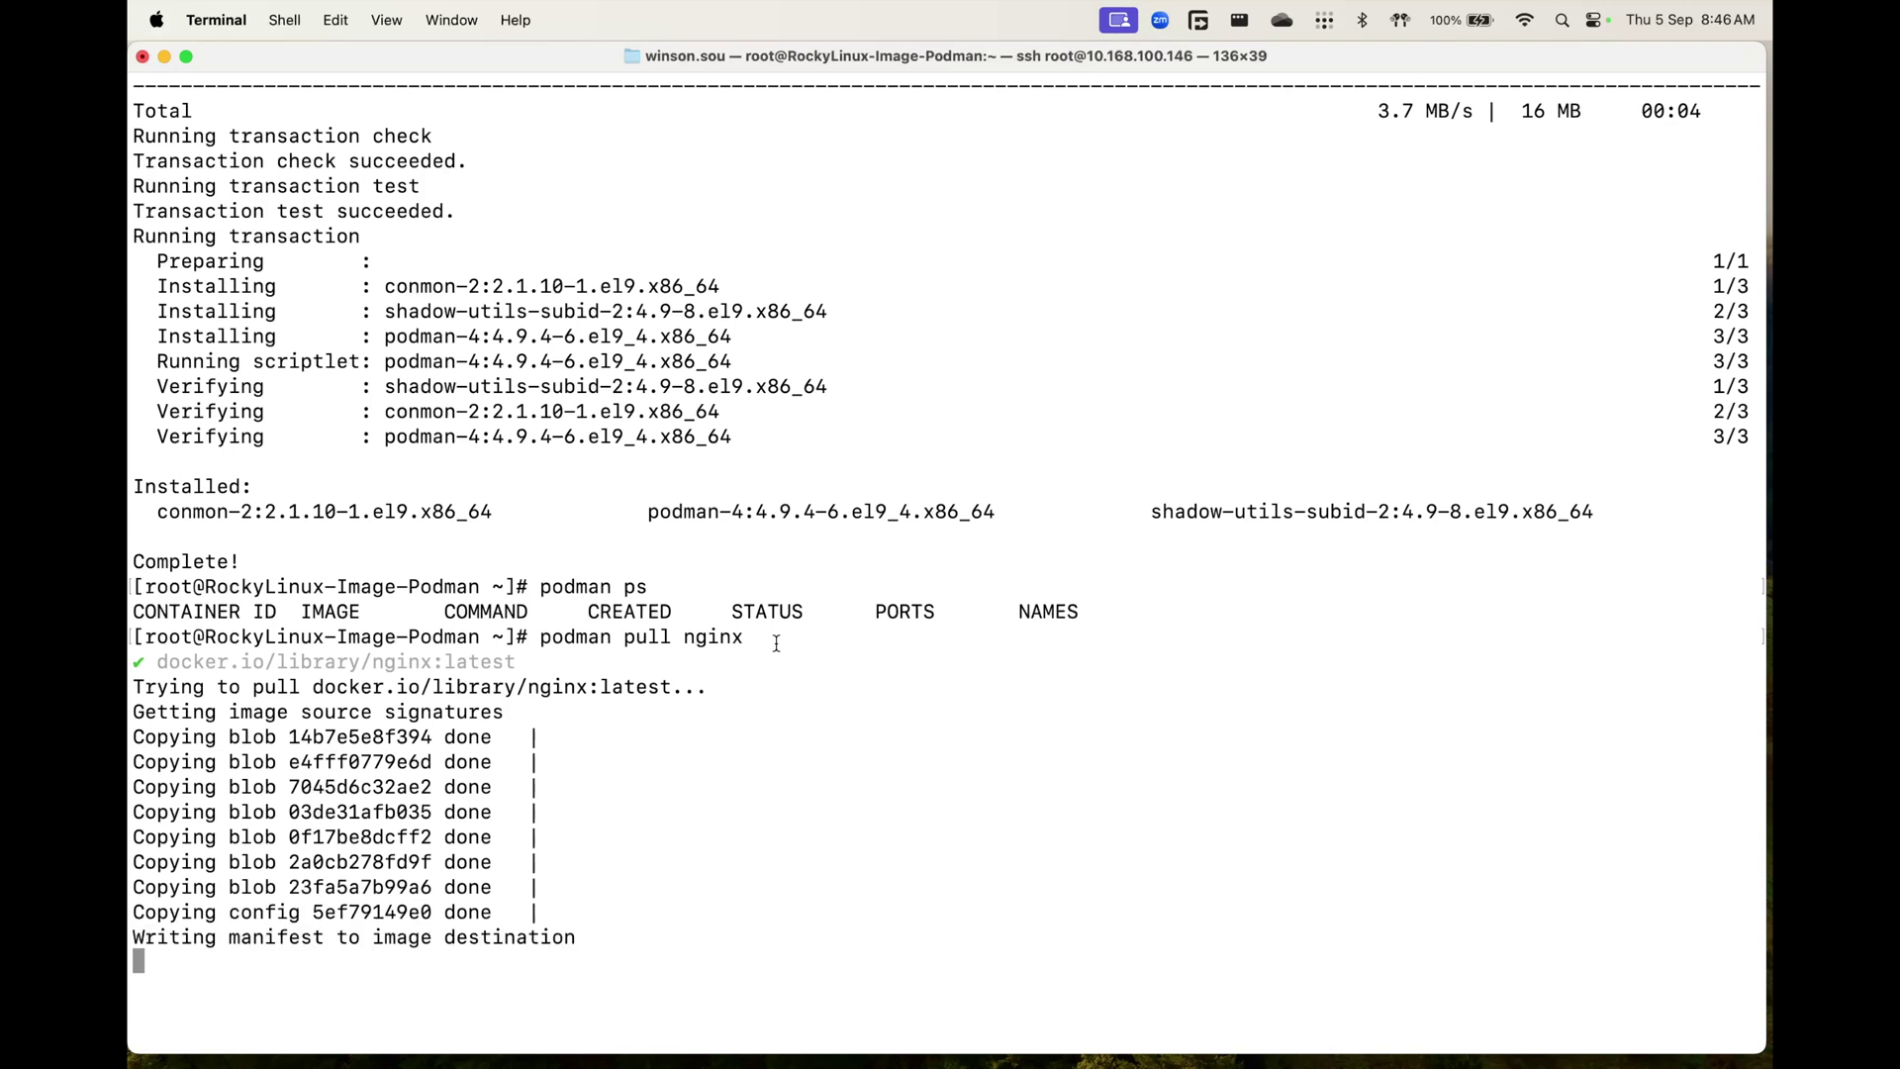
type("podman i")
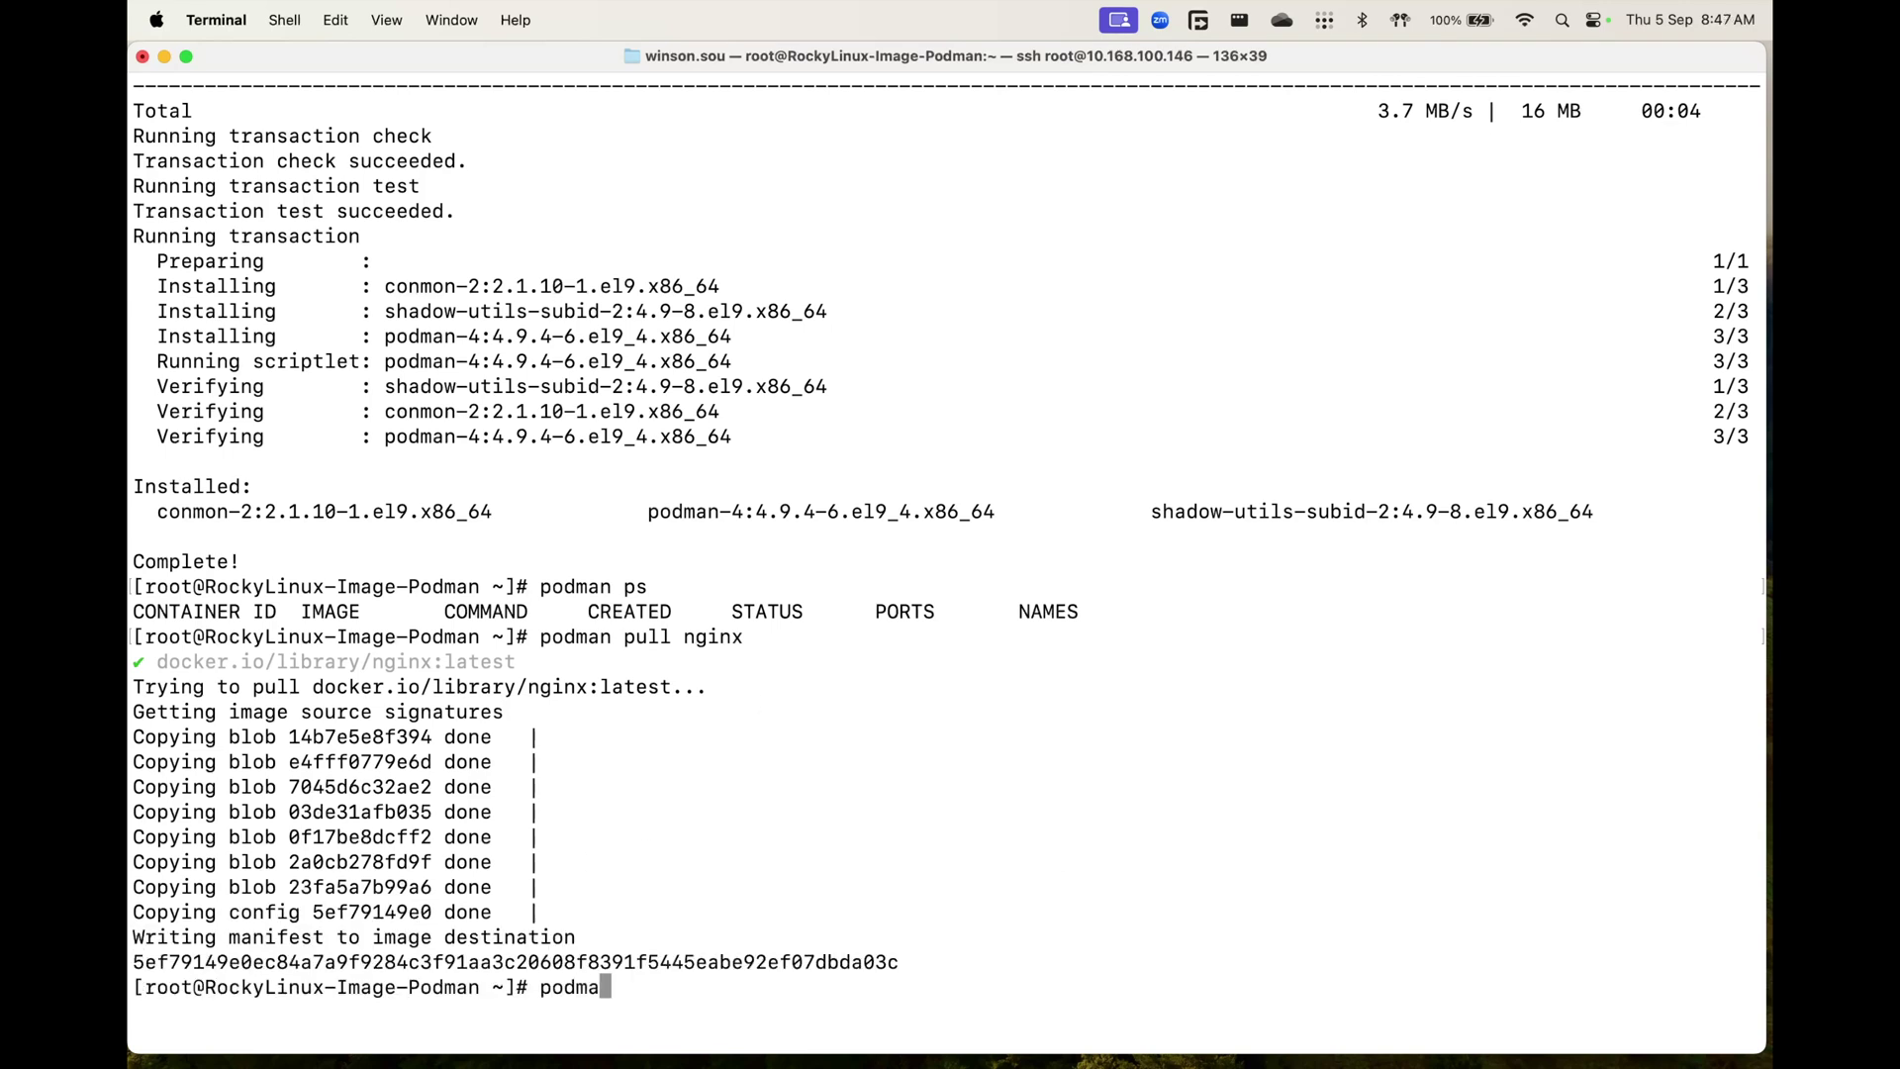
type("mage rm nginx")
key("Return")
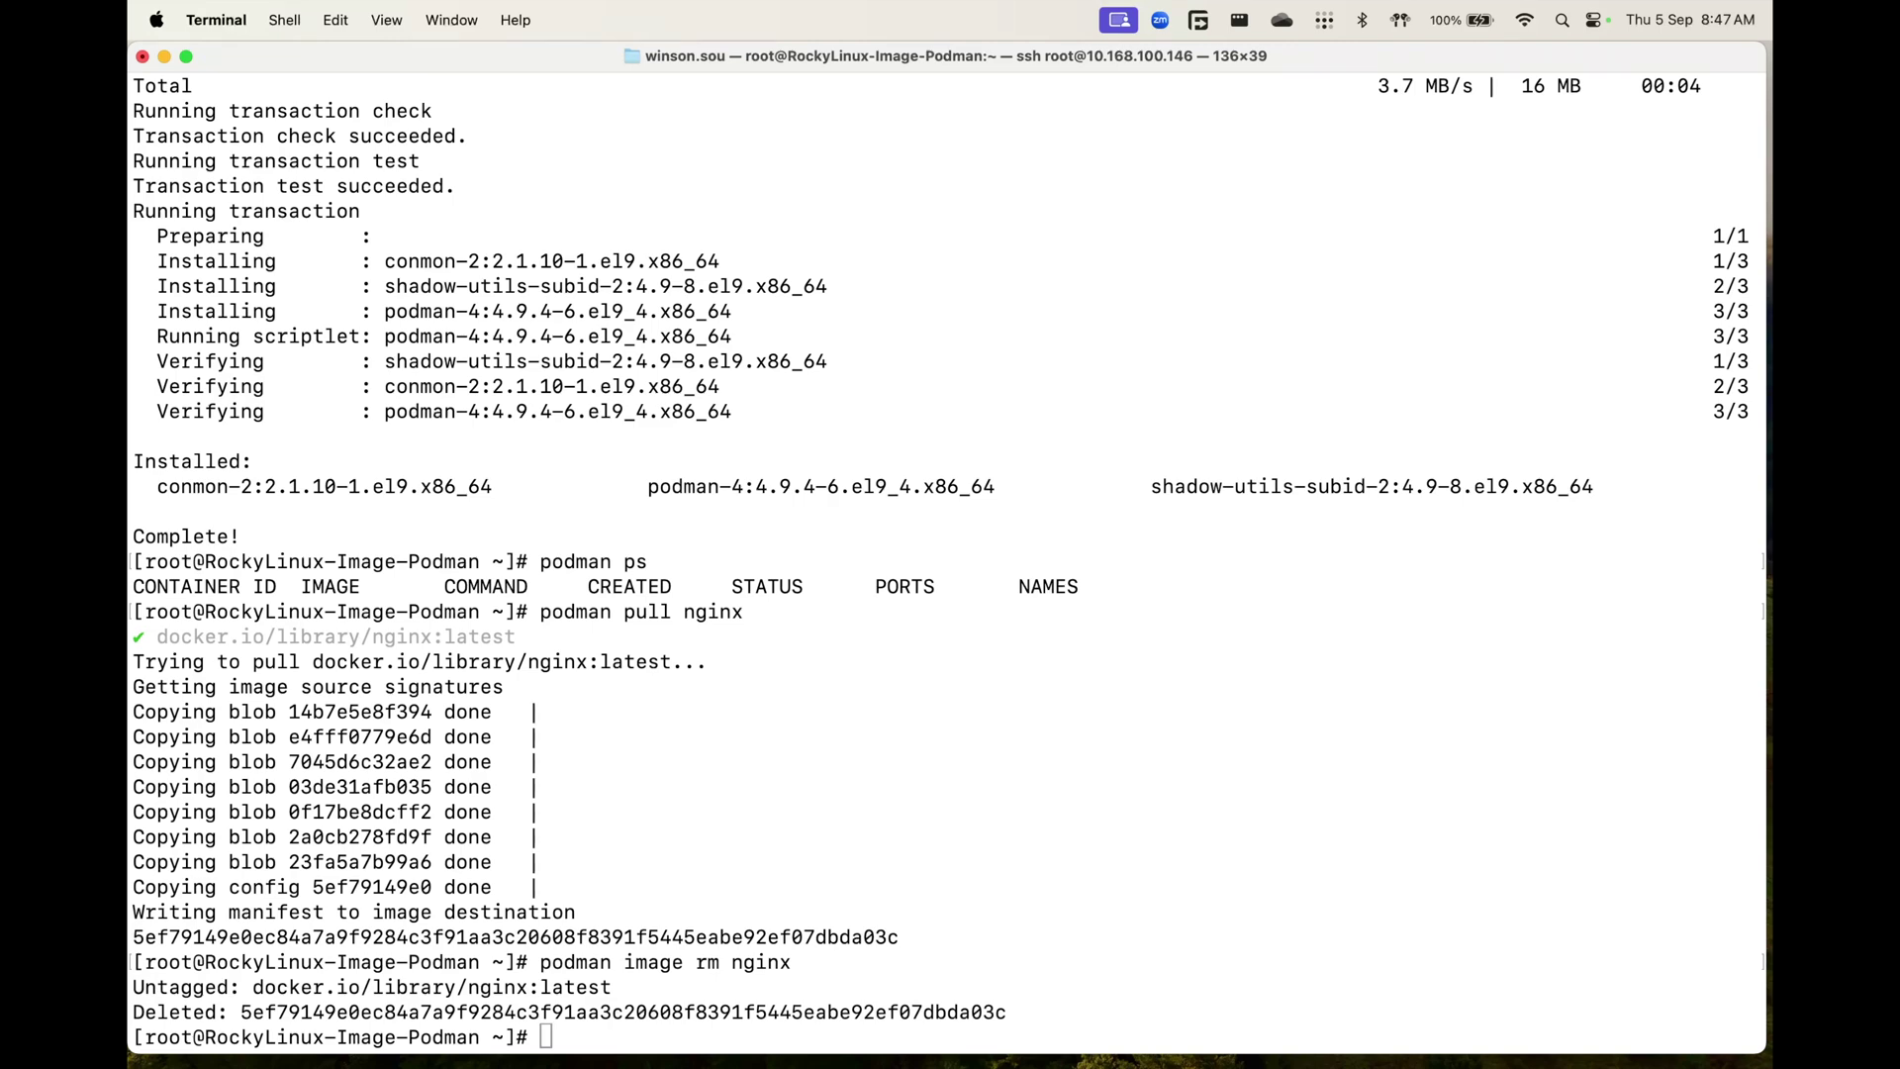
Run the same script on the Podman VM to install bash-completion, kubectl, Helm and K9s
left_click(738, 517)
type("#Install Bash Completion if not already installed dnf install -y bash-completion #Install kubectl curl -LO \"https://dl.k8s.io/release/$(curl -L -s https://dl.k8s.io/release/stable.txt)/bin/linux/amd64/kubectl\" sudo install -o root -g root -m 0755 kubectl /usr/local/bin/kubectl #Configure kubectl bash completion source <(kubectl completion bash) # set up autocomplete in bash into the current shell, bash-completion package should be installed first. echo \"source <(kubectl completion bash)\" >> ~/.bashrc # add autocomplete permanently to your bash shell. echo \"alias k=kubectl\" >> ~/.bashrc echo \"complete -o default -F __start_kubectl k\" >> ~/.bashrc #Install Helm curl https://raw.githubusercontent.com/helm/helm/main/scripts/get-helm-3 | bash source <(helm completion bash) # set up autocomplete in bash into the current shell, bash-completion package should be installed first. echo \"source <(helm completion bash)\" >> ~/.bashrc # add autocomplete permanently to your bash shell. #Install K9s wget https://github.com/derailed/k9s/releases/latest/download/k9s_Linux_amd64.tar.gz tar zxvf k9s_Linux_amd64.tar.gz mv k9s /usr/local/bin")
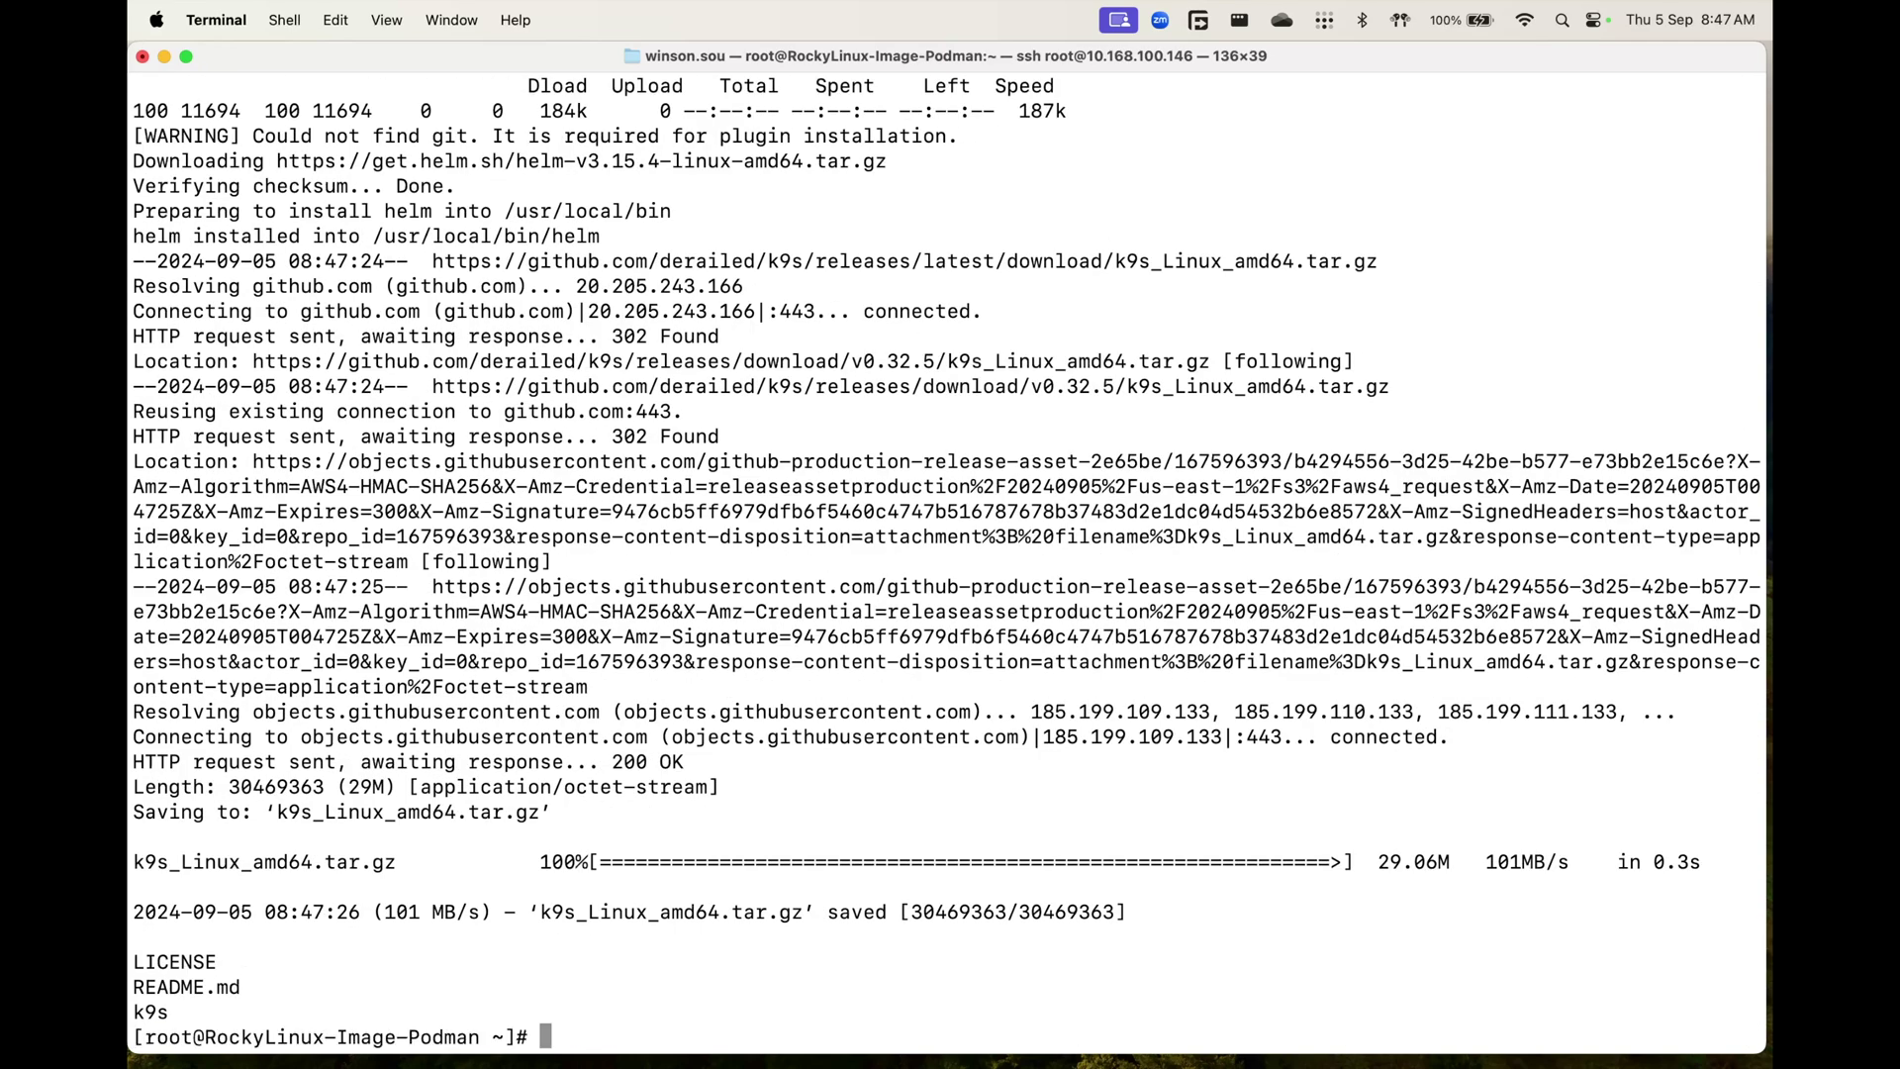
key("Return")
key("Return")
Check the installed tools on the Podman VM by running podman, kubectl, k9s and helm
type("podman")
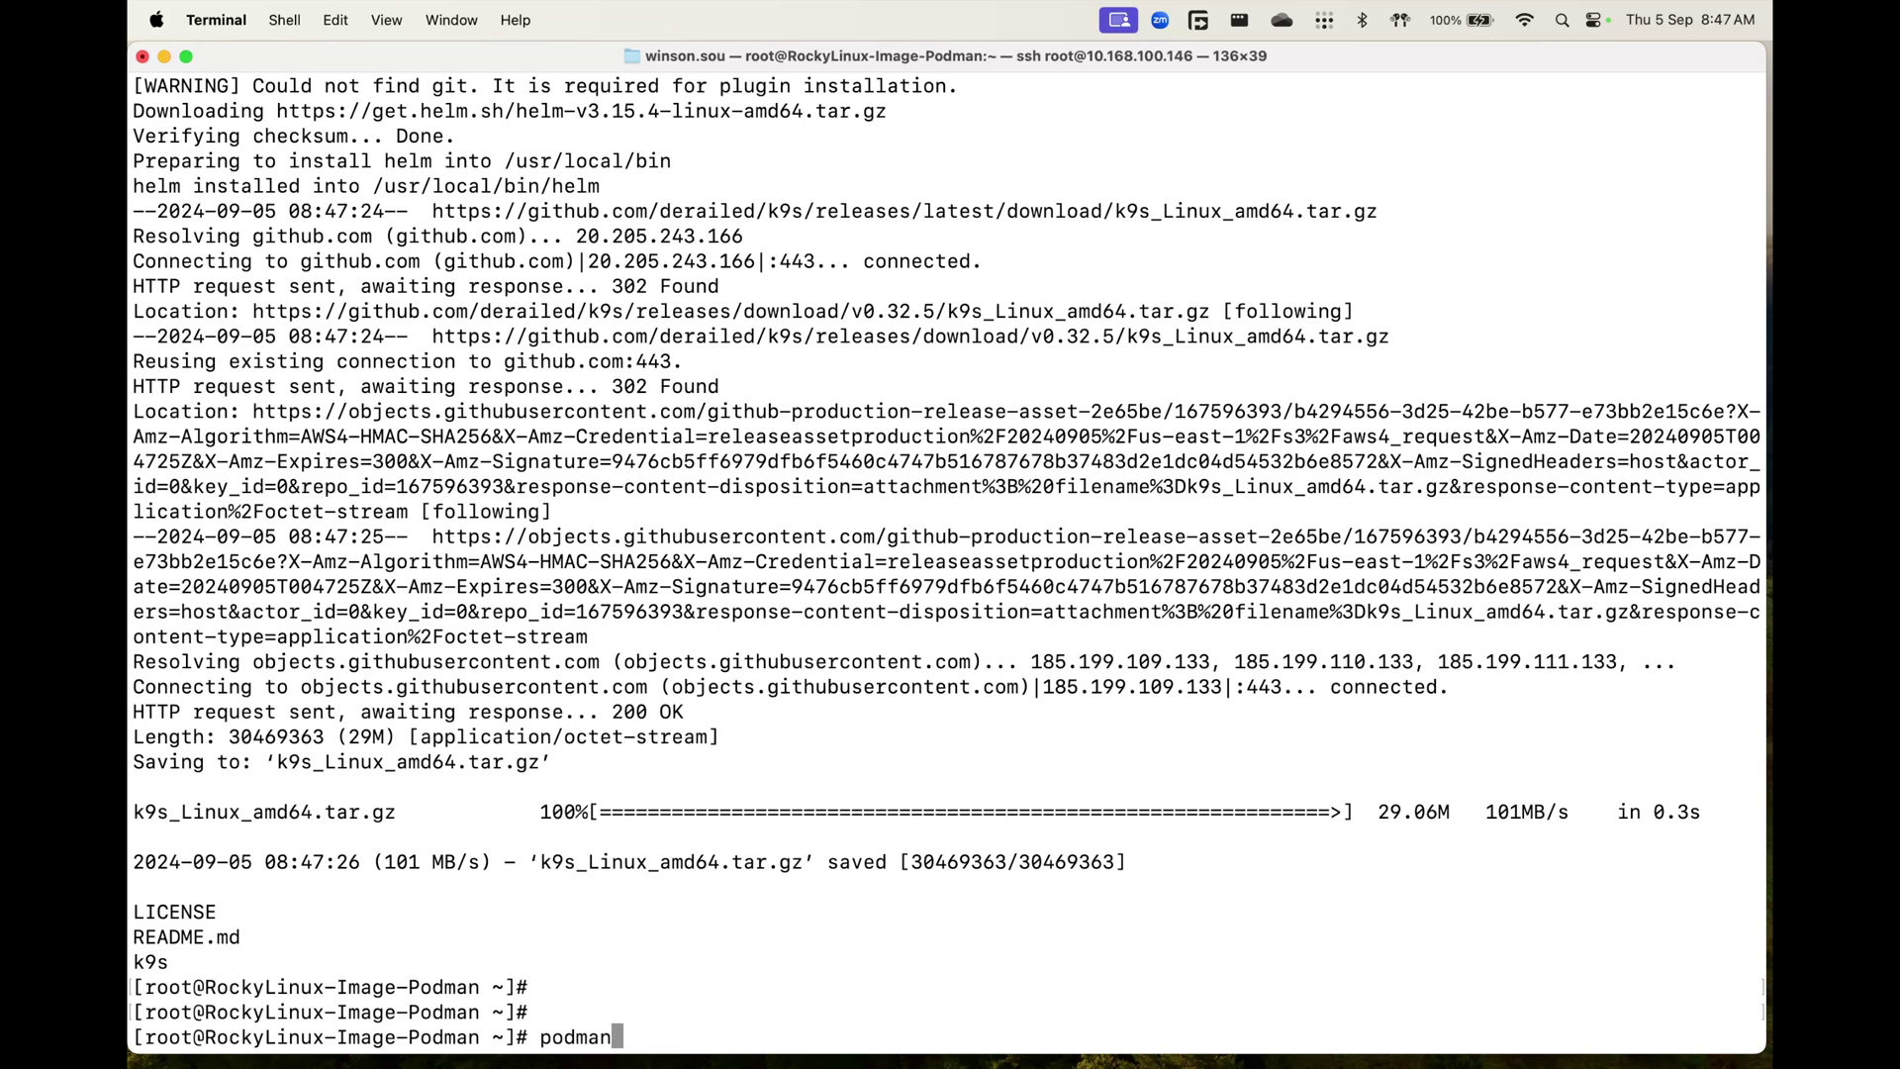
key("Return")
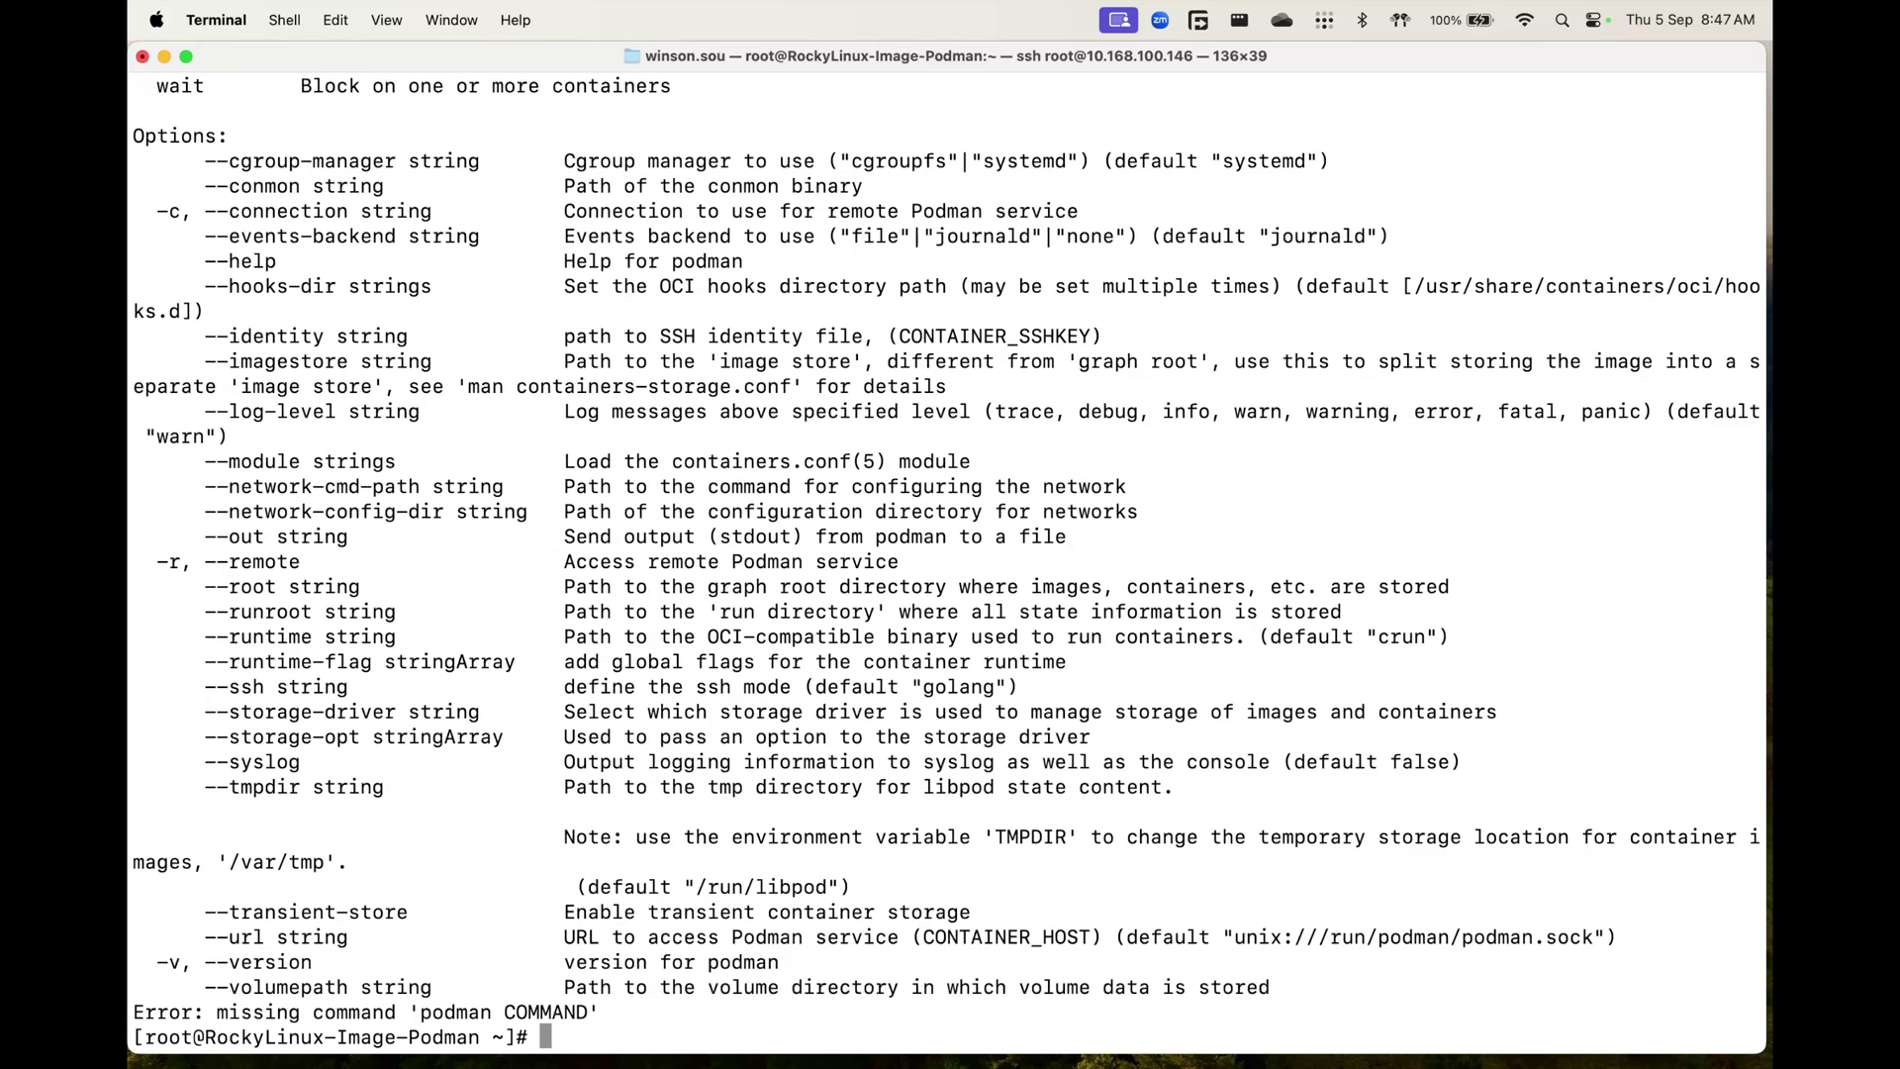
type("kubectl")
key("Return")
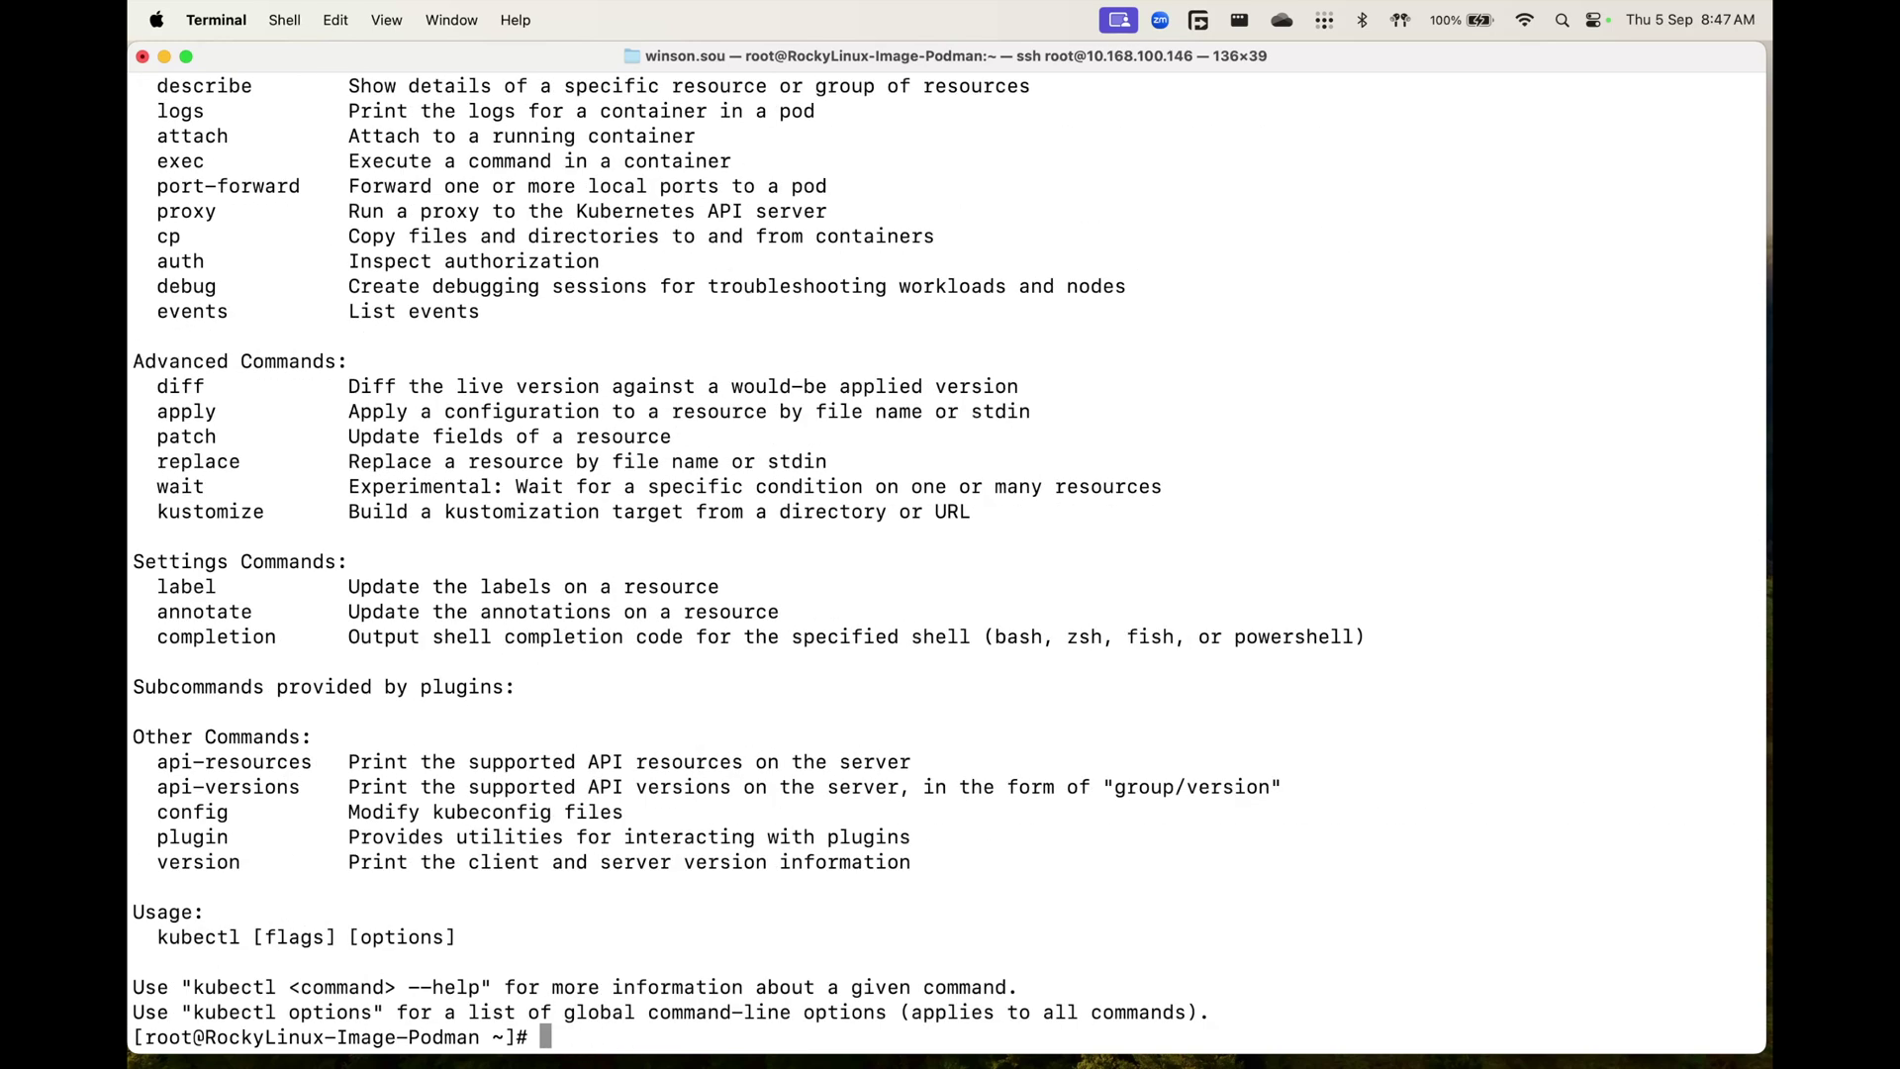
type("k9s")
key("Return")
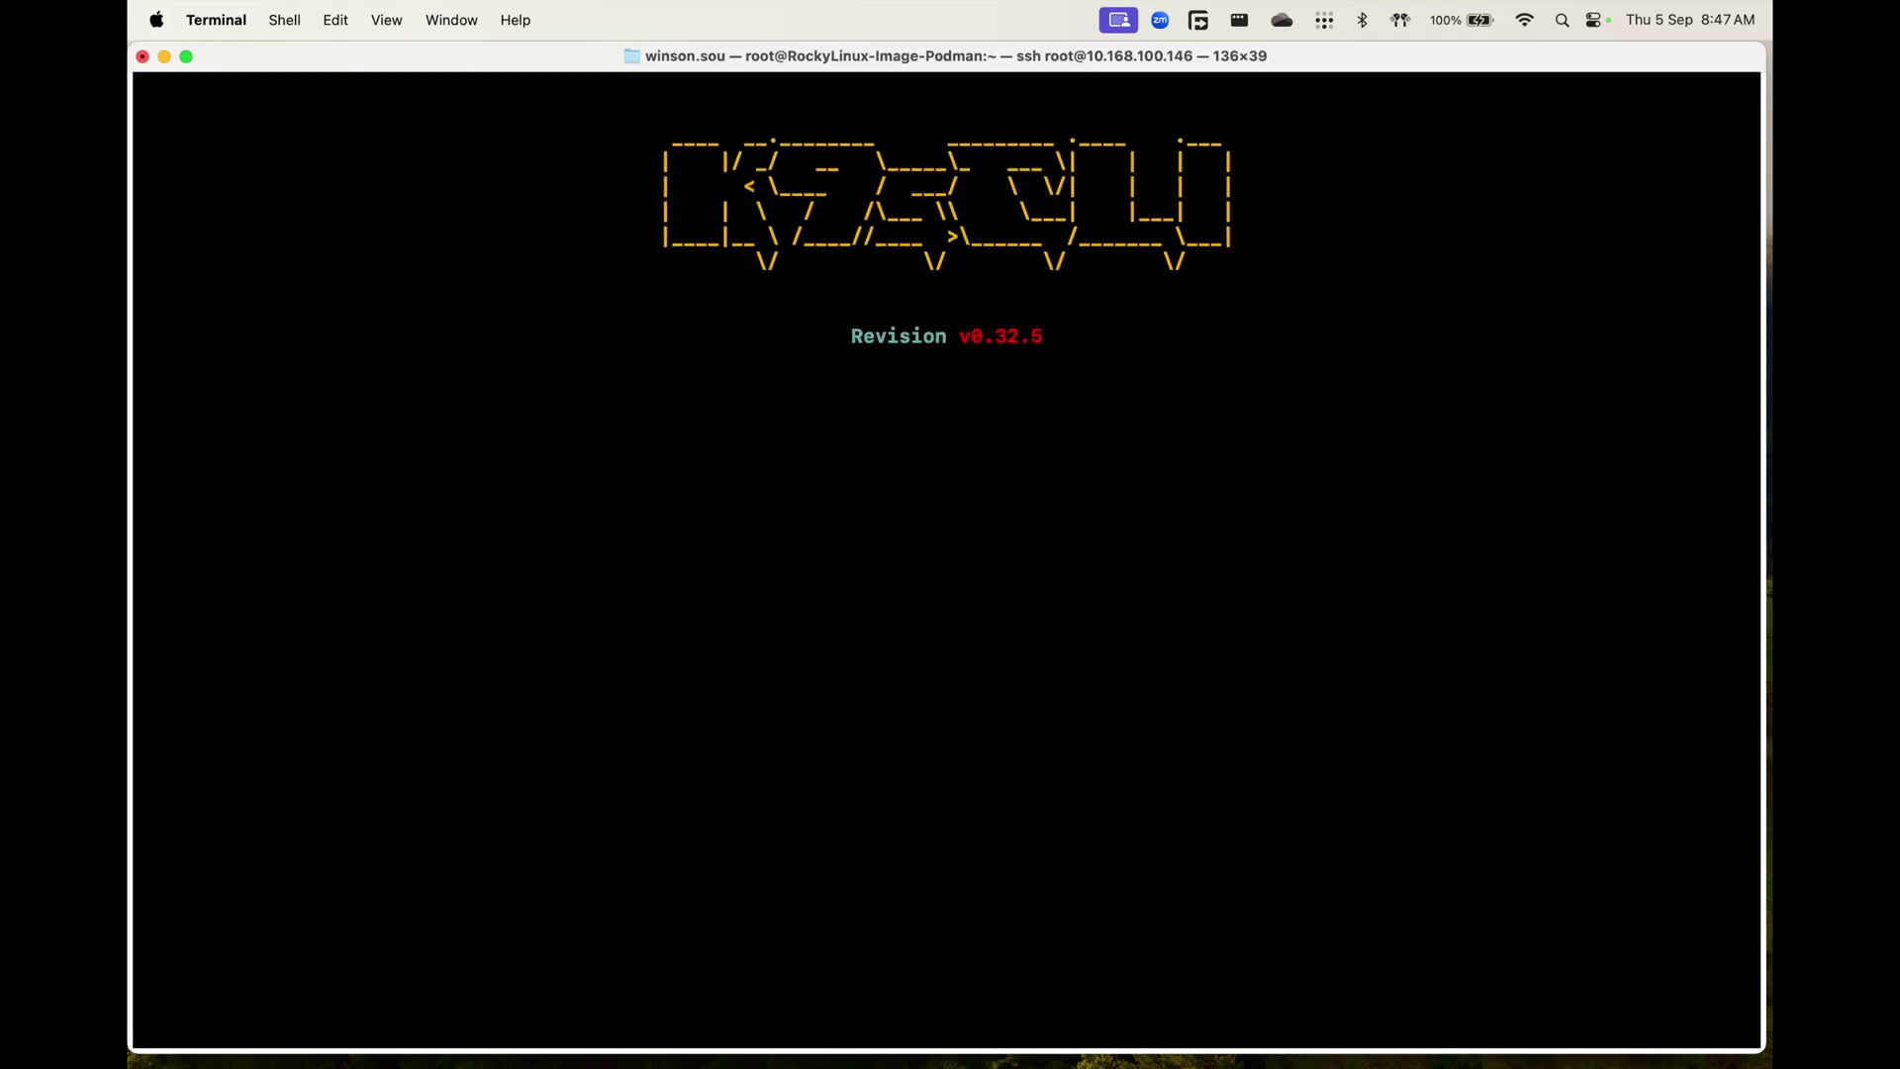
type("helm")
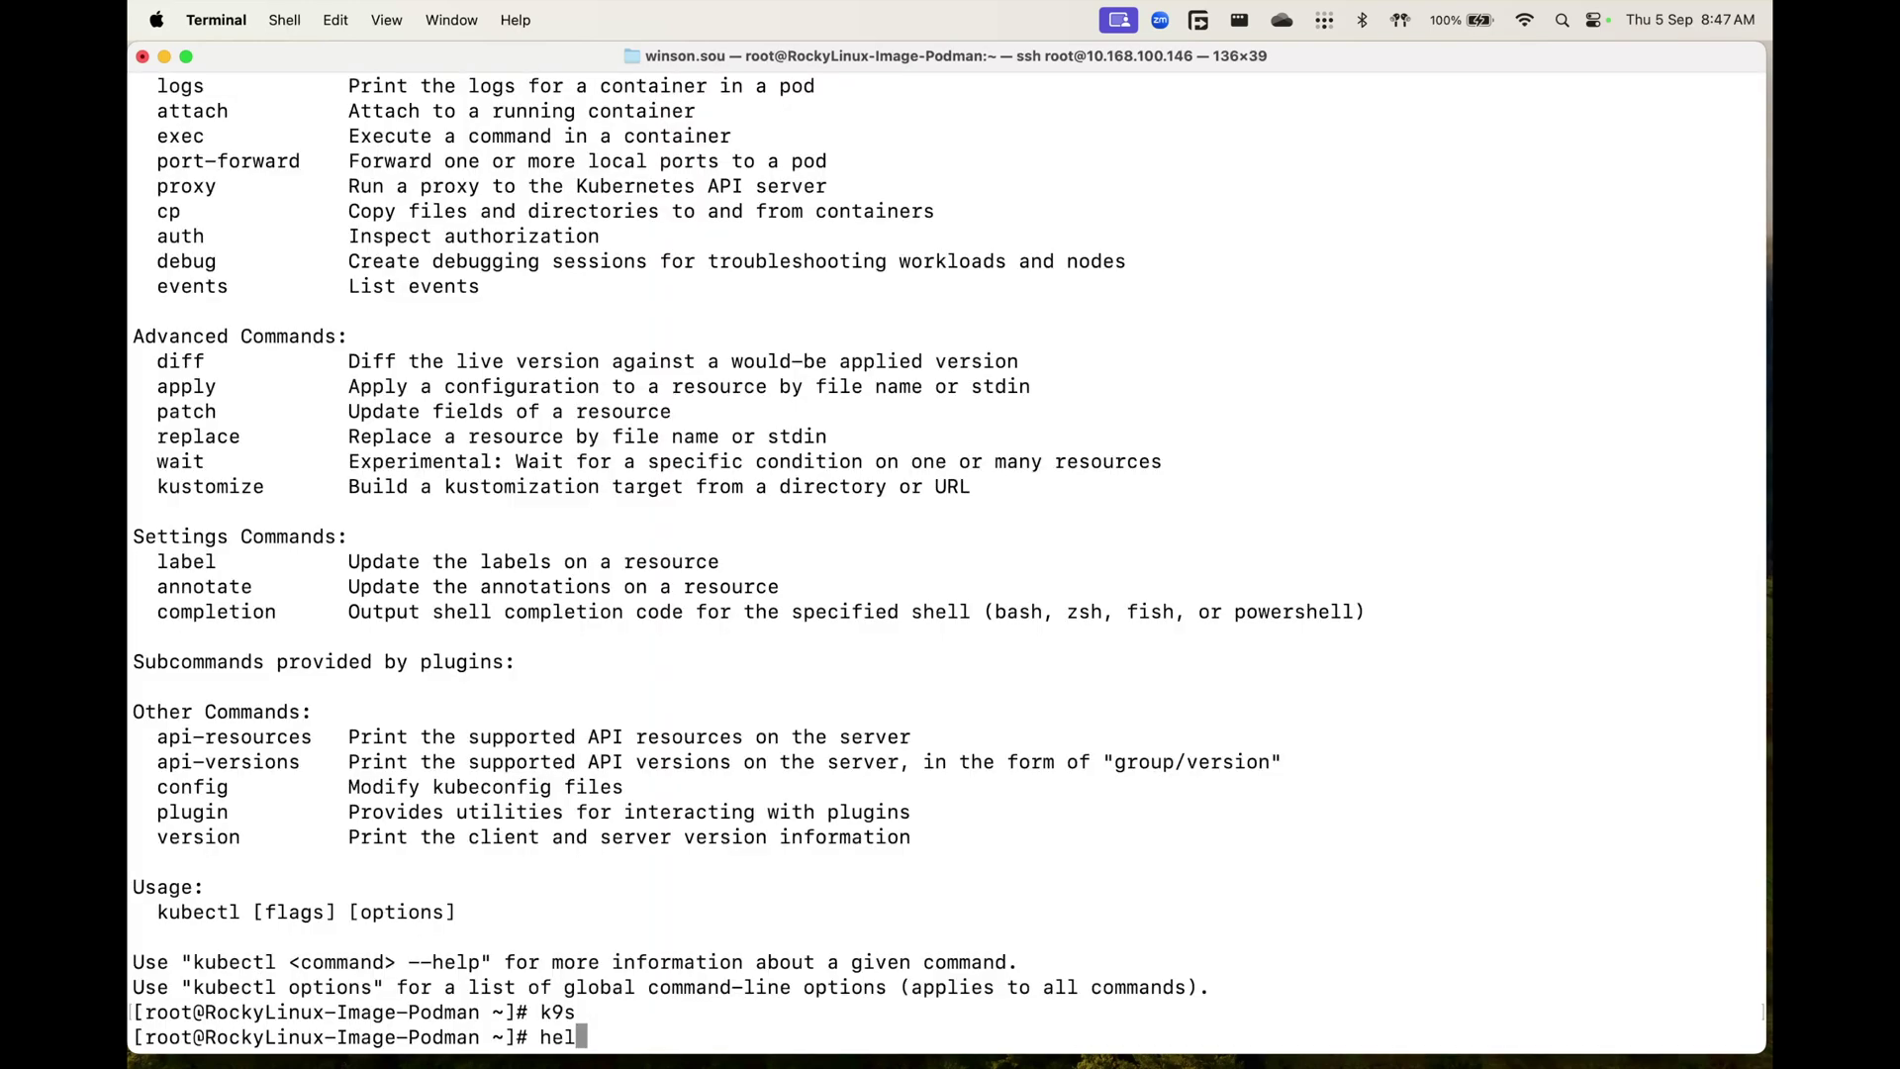
key("Return")
key("ctrl+c")
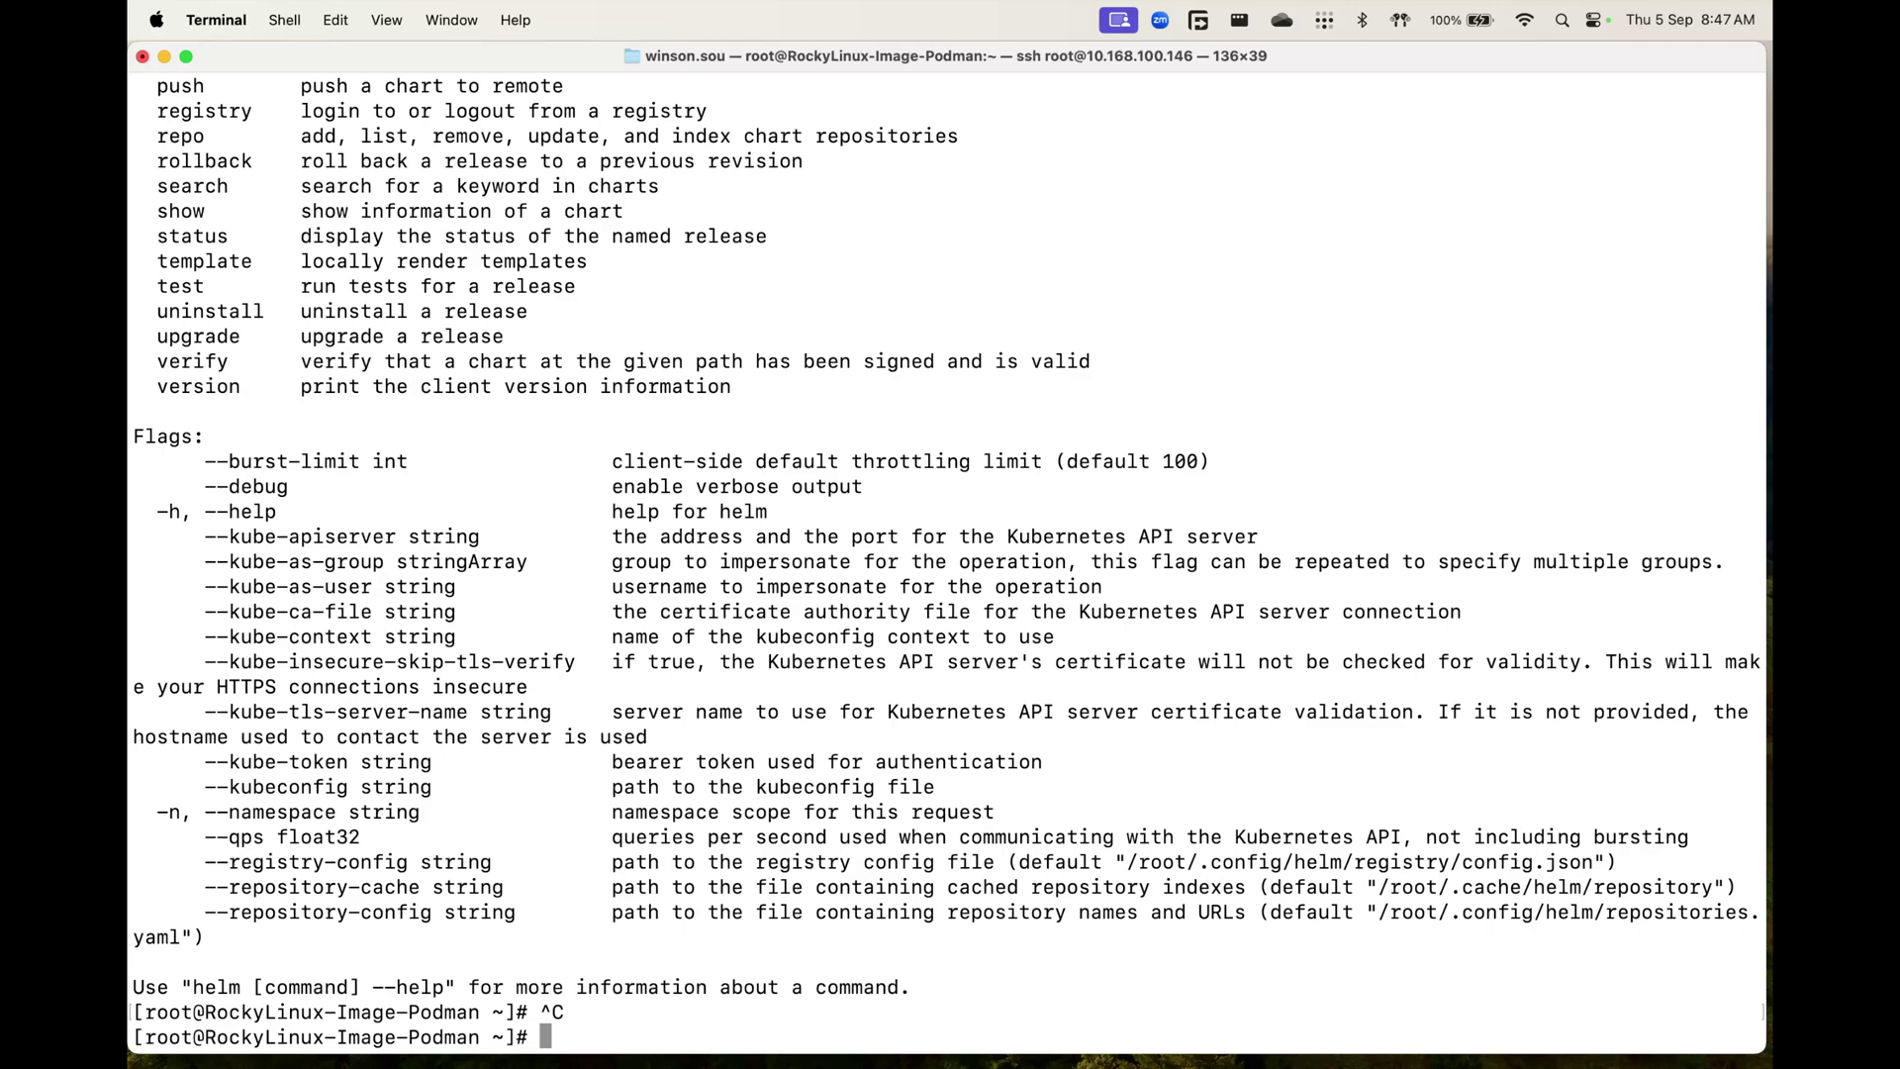
key("super+Tab")
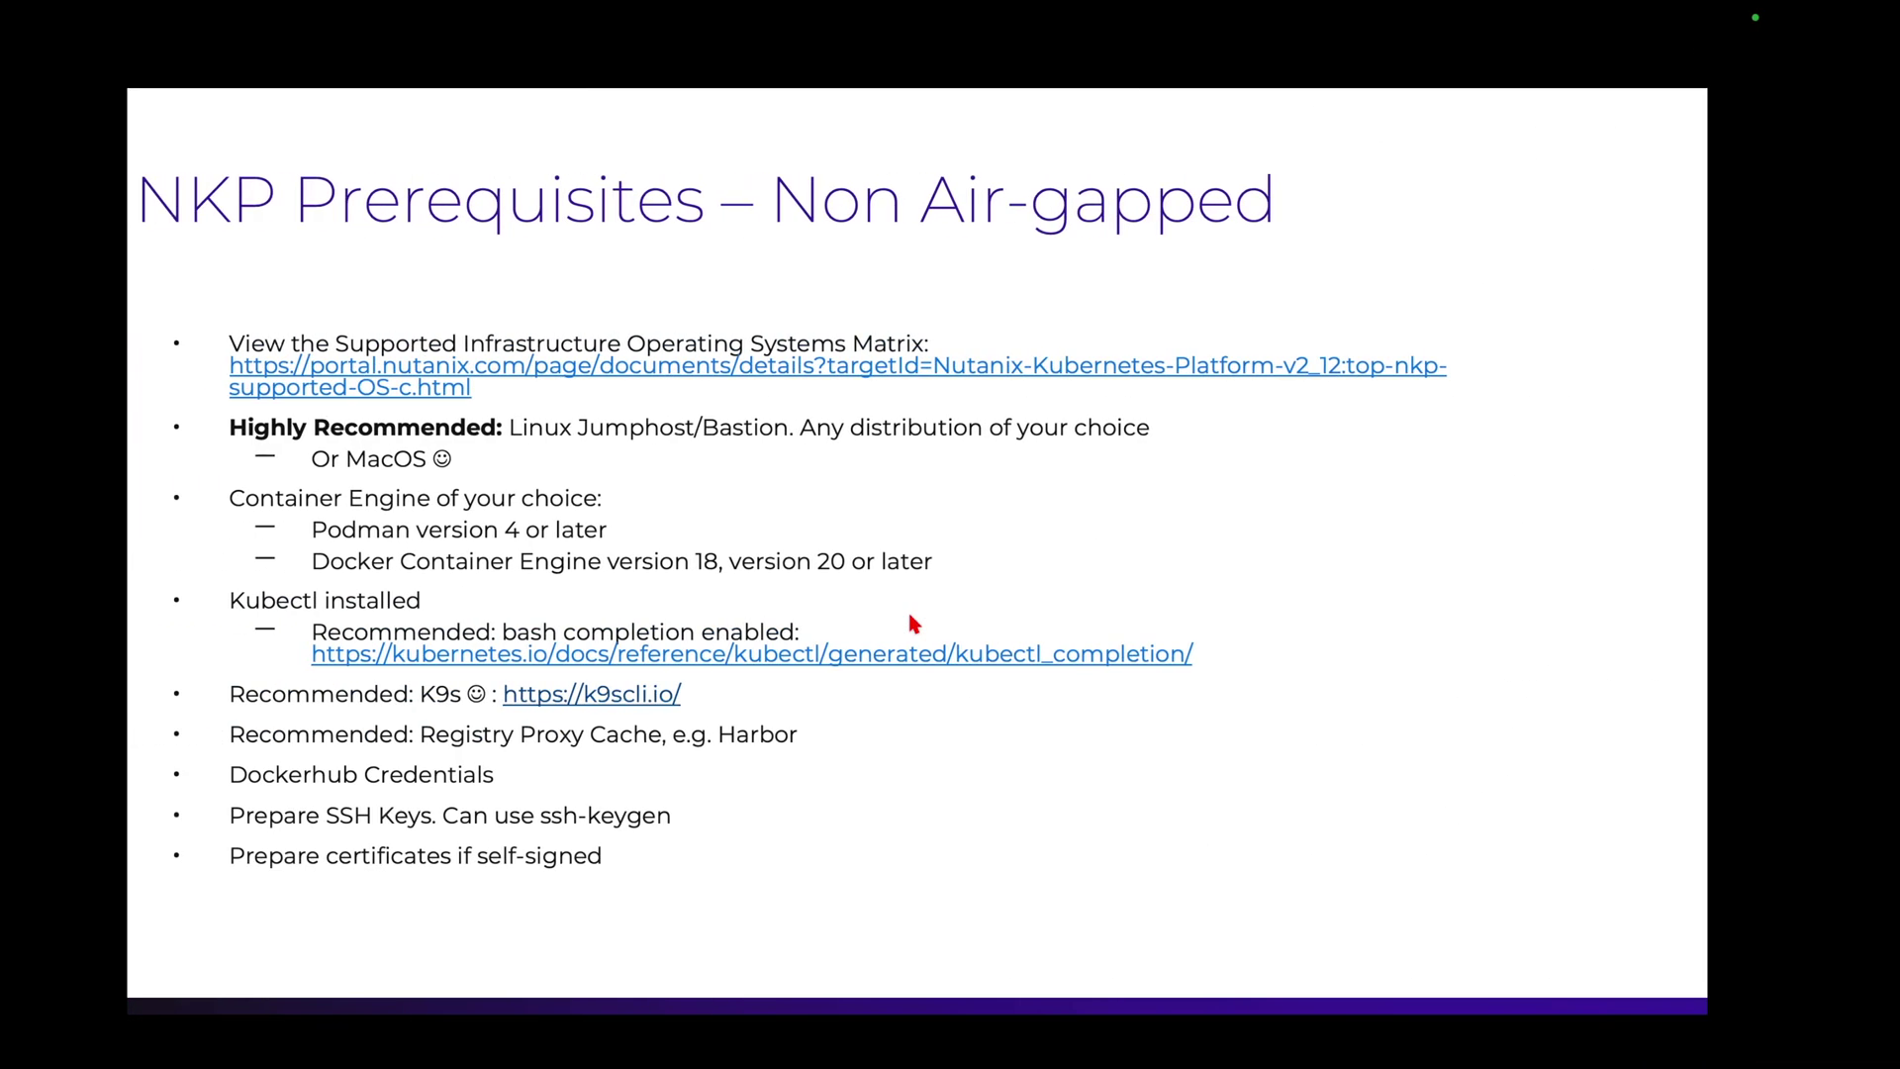
left_click(1172, 584)
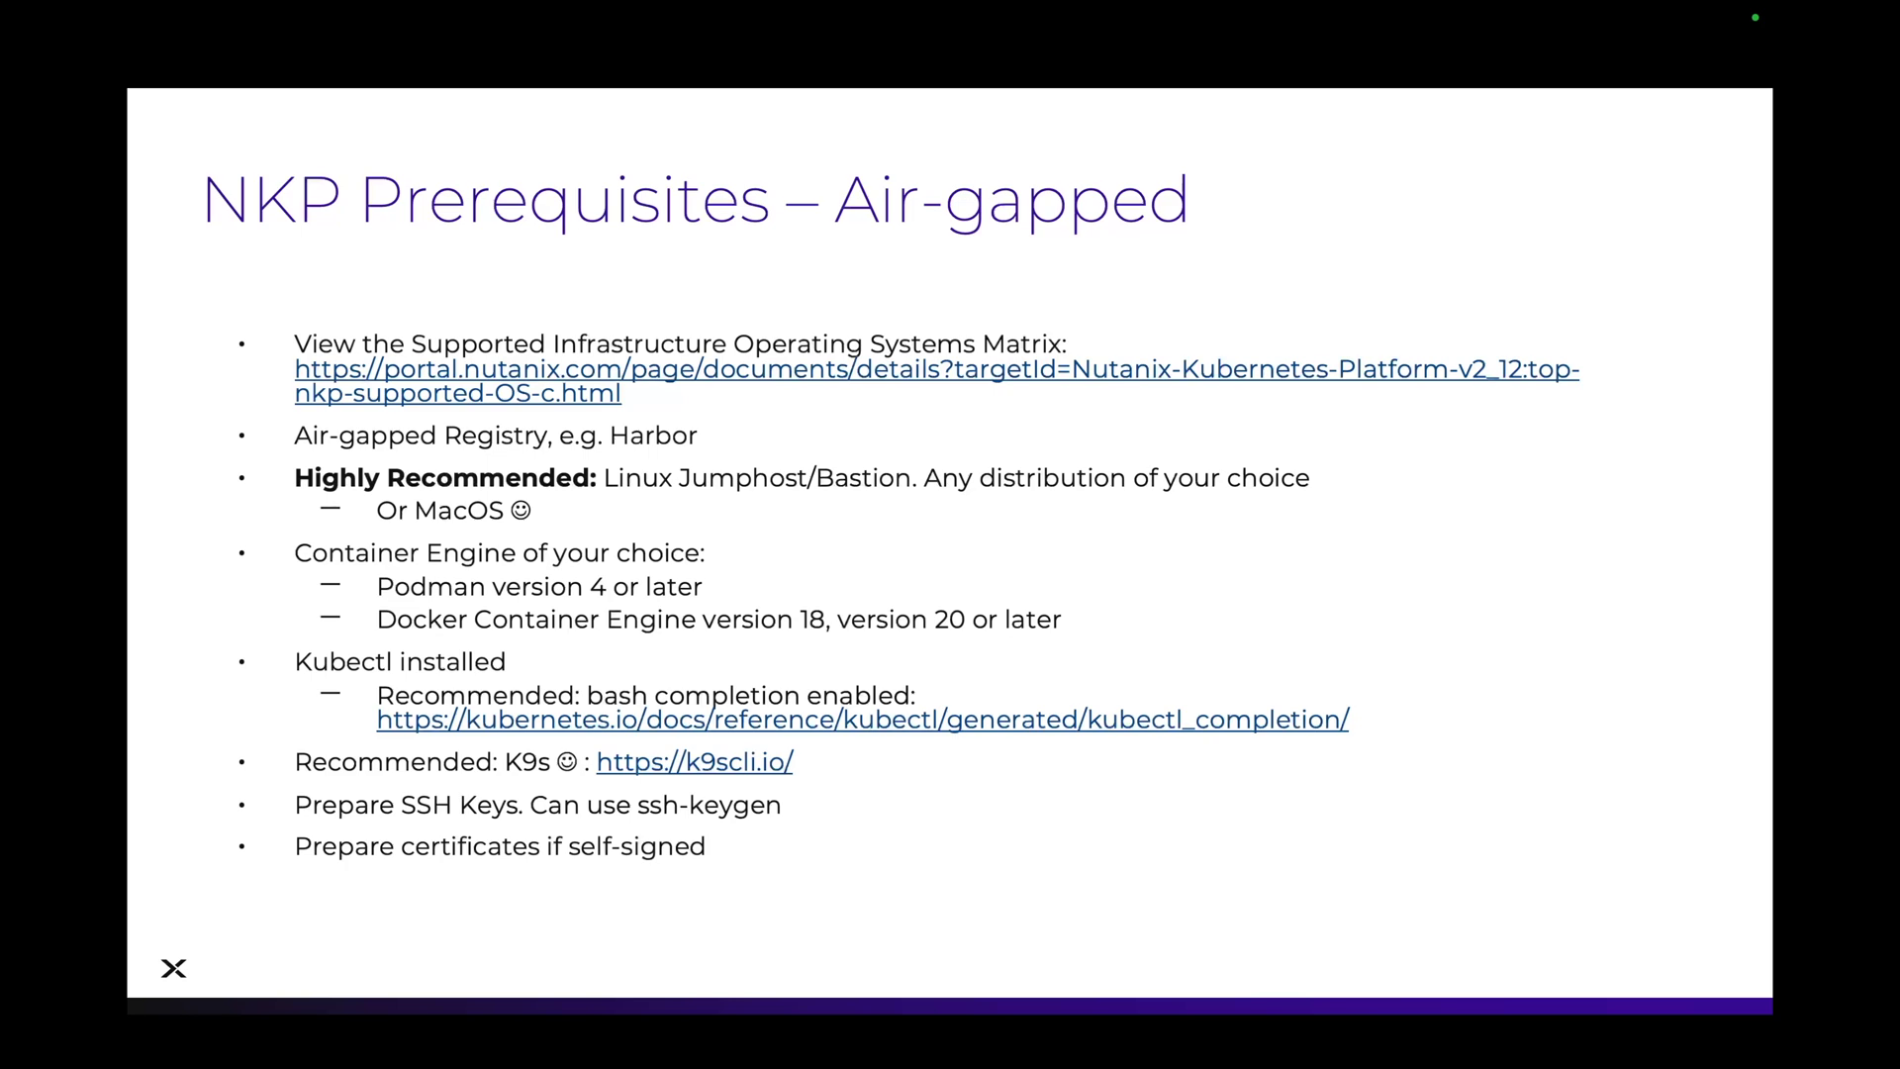
key("Right")
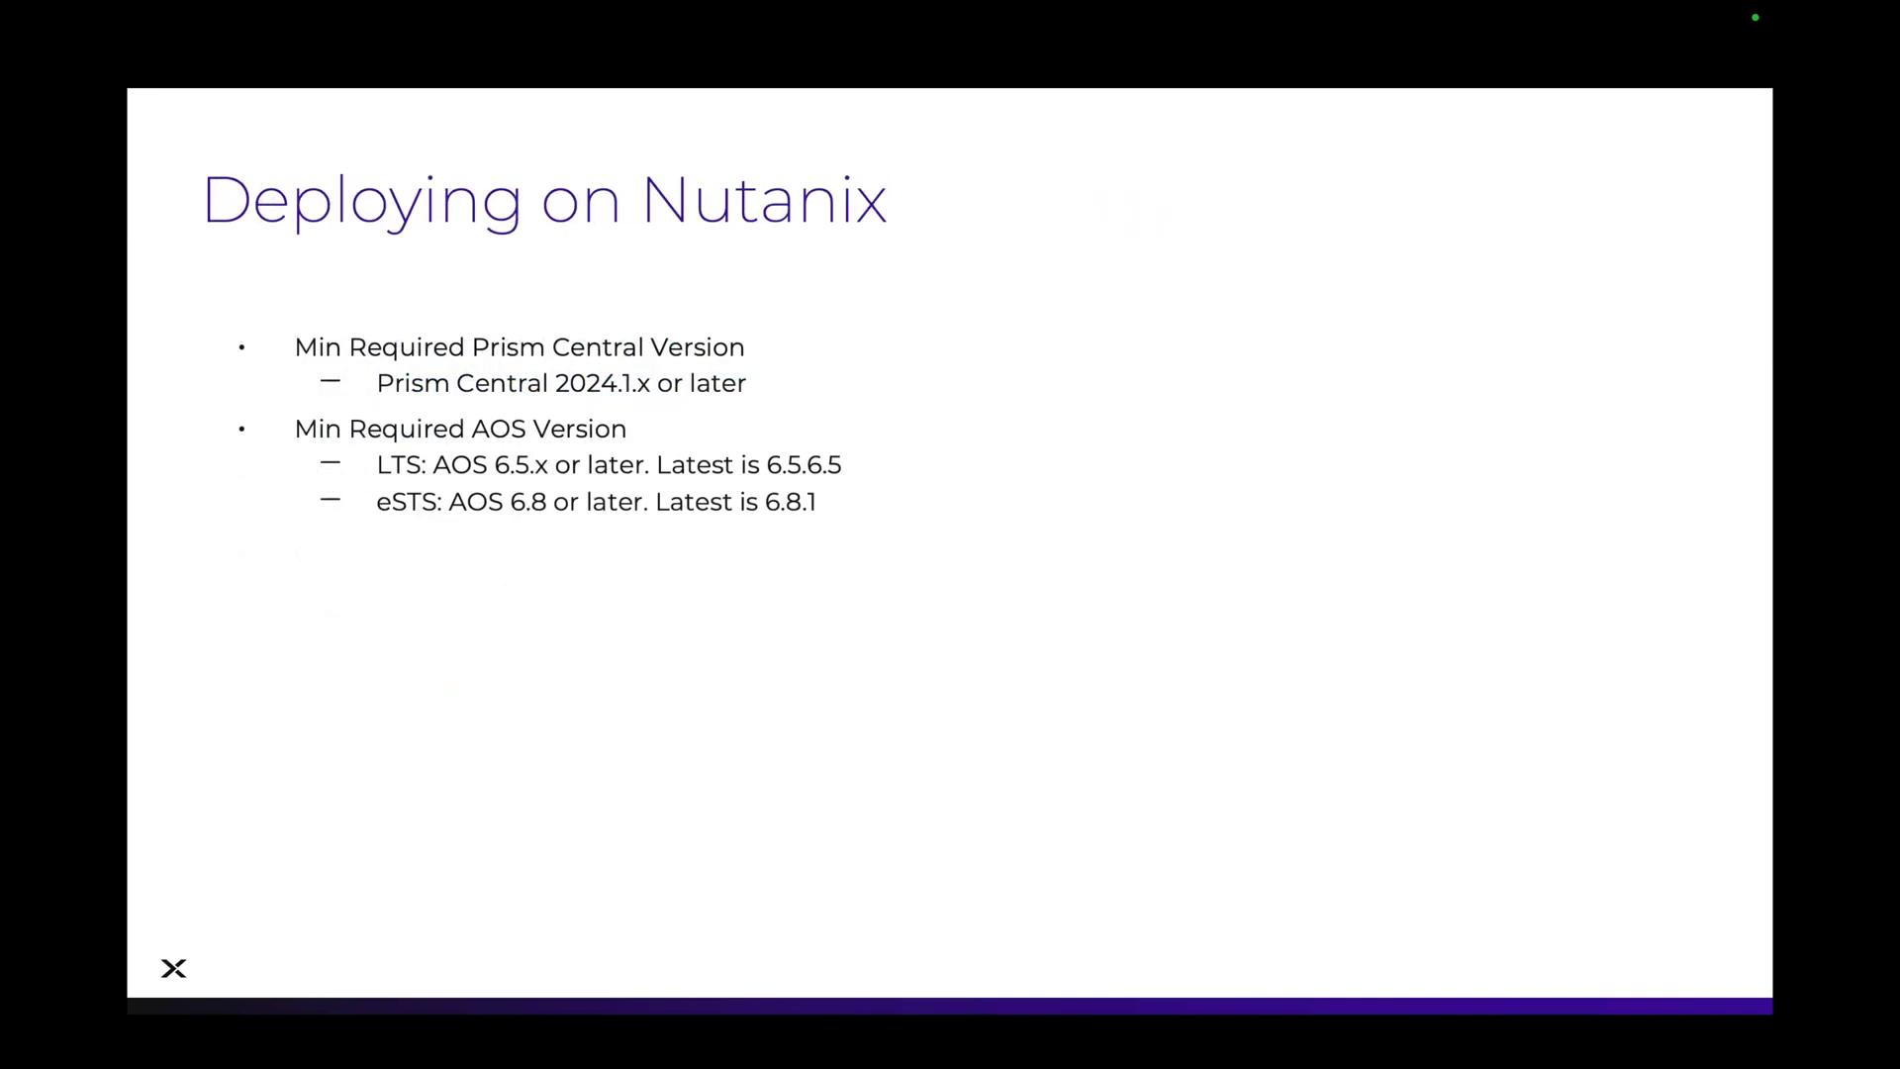